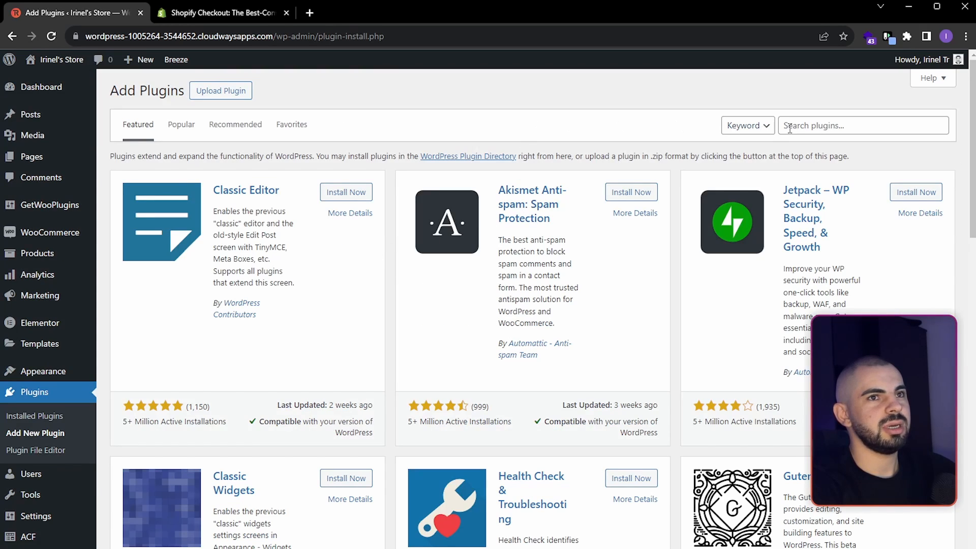
- Search the plugins for cartflows, then install and activate WooCommerce Checkout & Funnel Builder by CartFlows
left_click(827, 130)
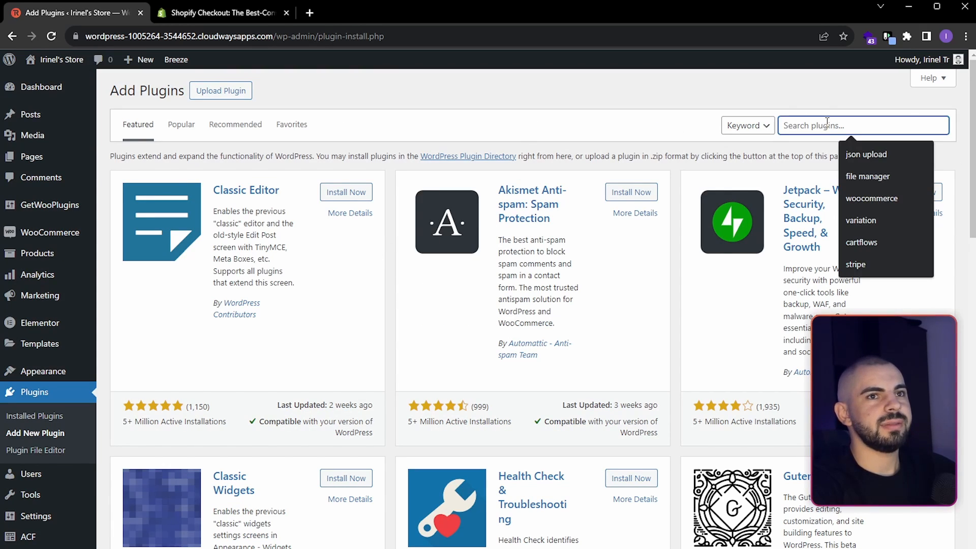
left_click(889, 241)
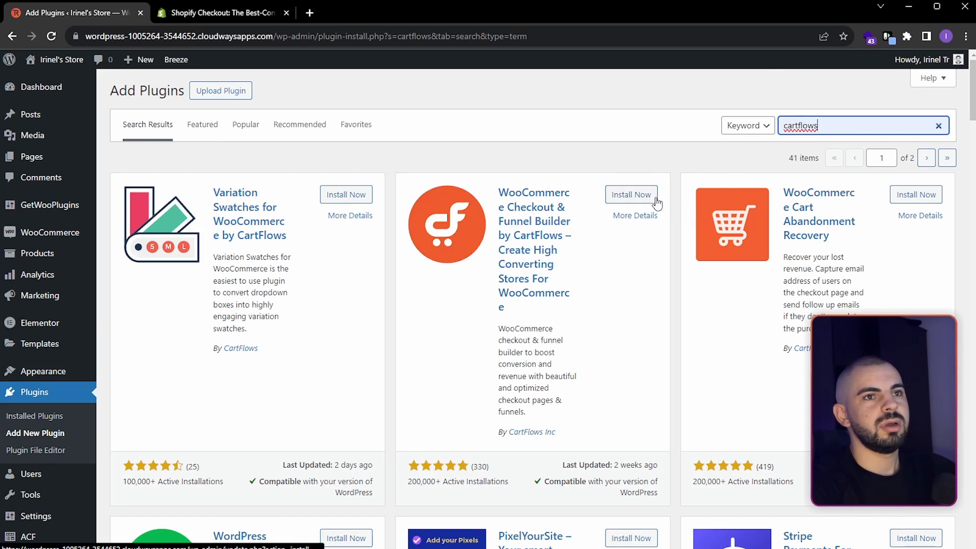
left_click(649, 200)
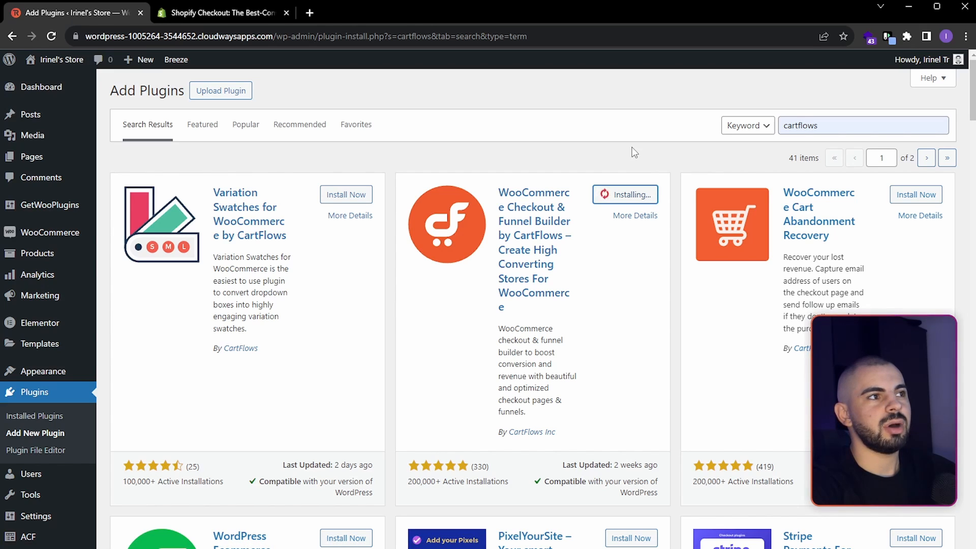
left_click(643, 198)
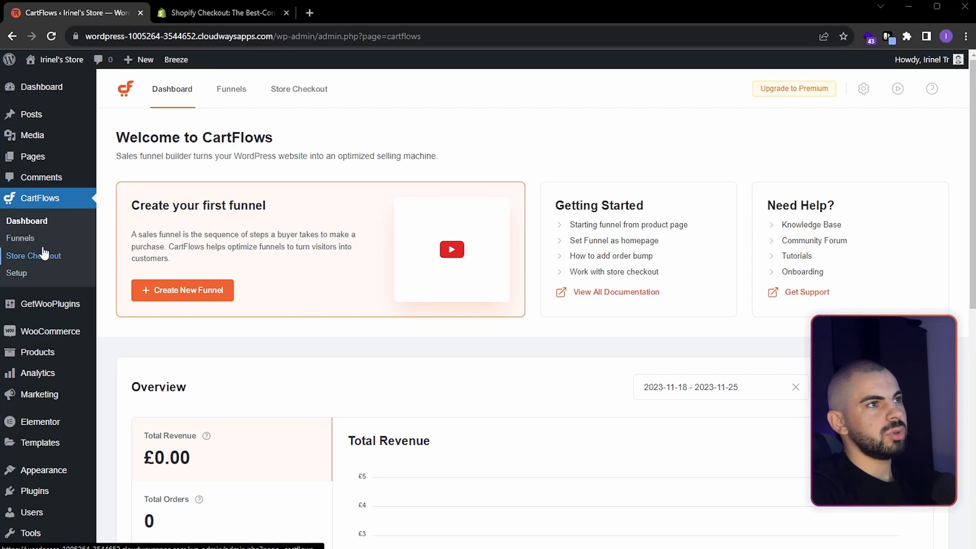
- Create a global CartFlows store checkout from scratch with its Checkout and Thank You pages
left_click(296, 90)
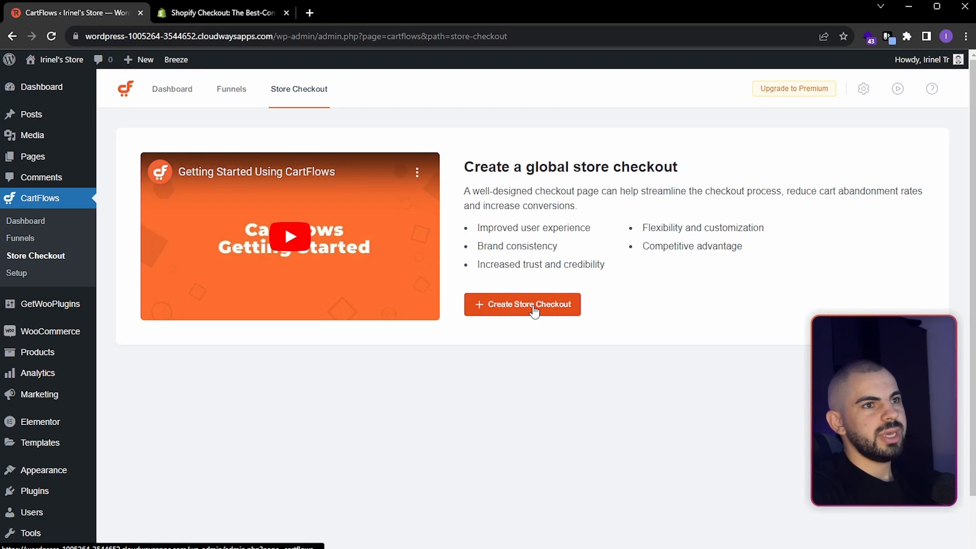
left_click(531, 306)
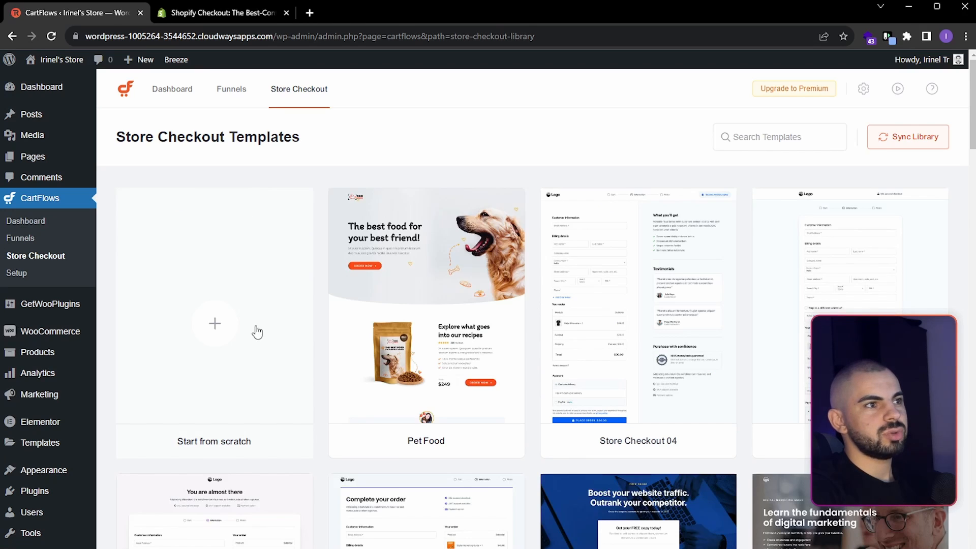
left_click(218, 324)
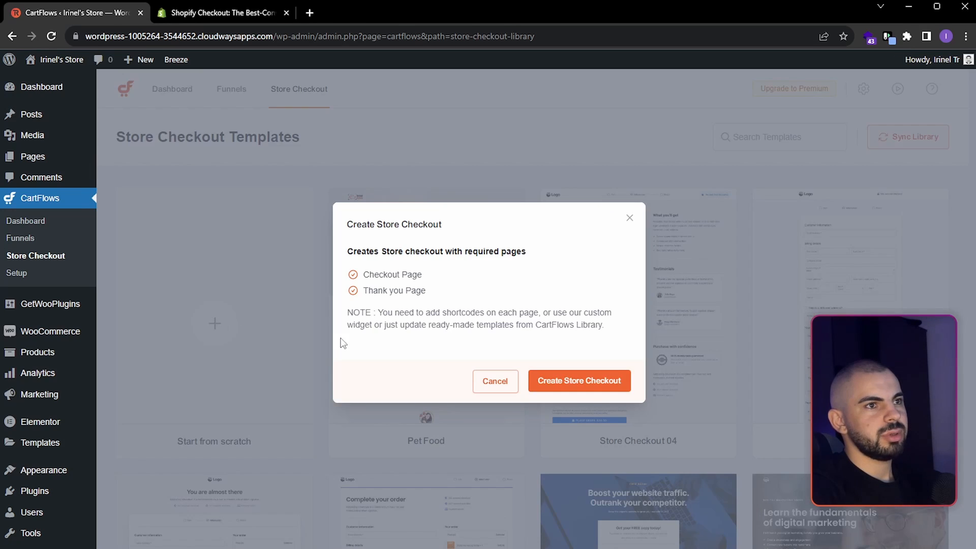
left_click(590, 386)
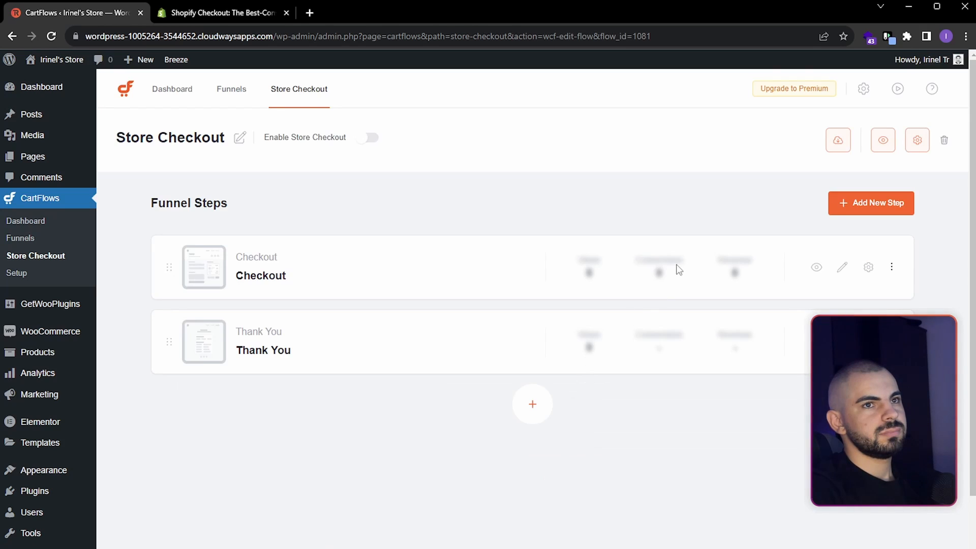
- Open the Checkout step for editing, hide its title and set the page layout to Template for Page Builders
left_click(843, 269)
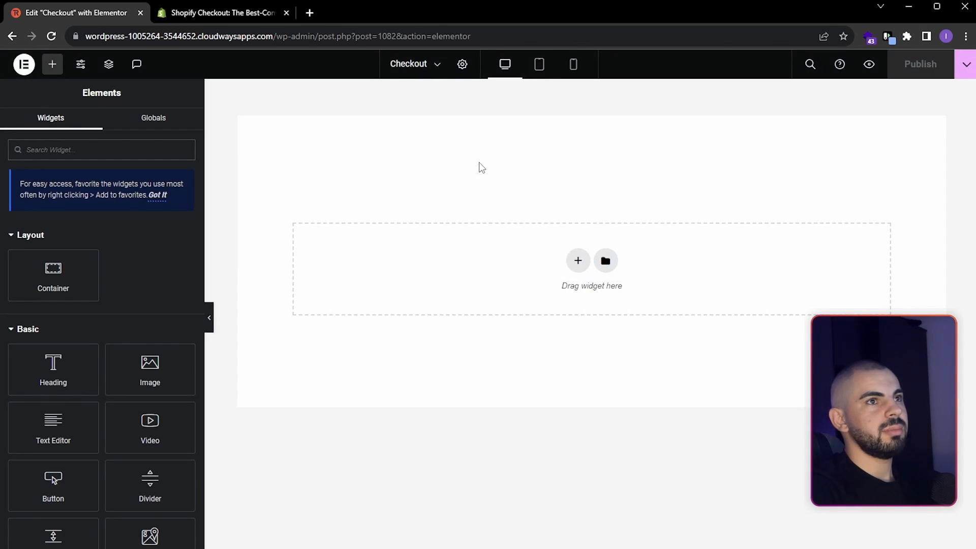
left_click(463, 65)
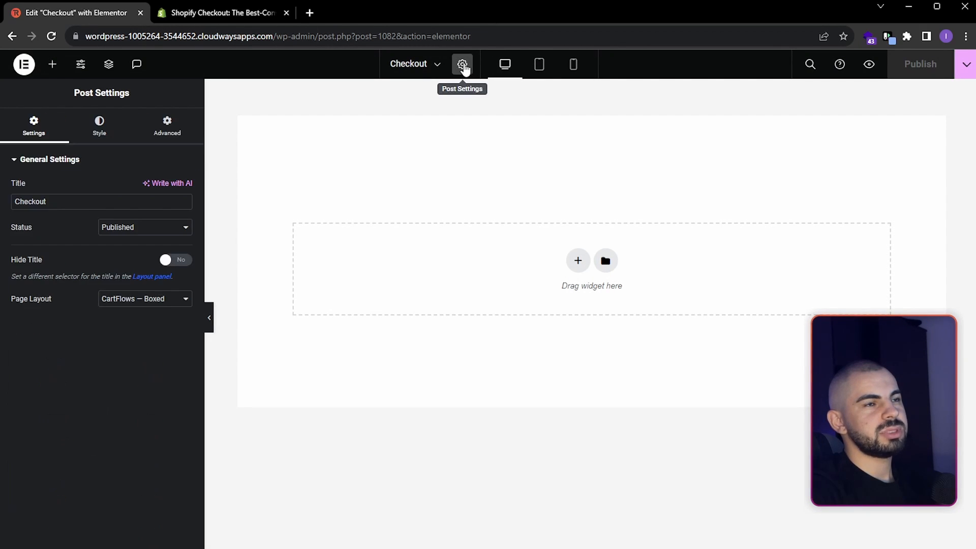
left_click(181, 265)
left_click(170, 299)
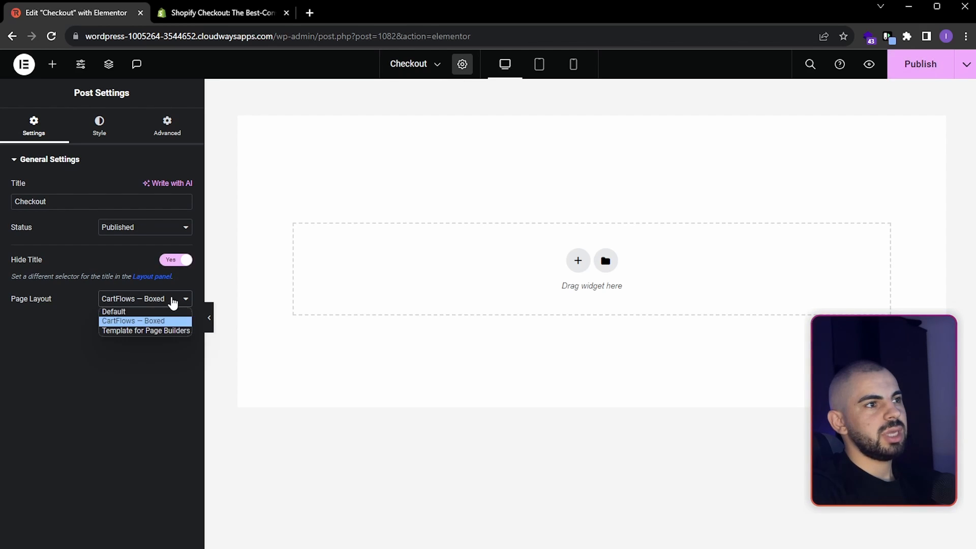
left_click(166, 331)
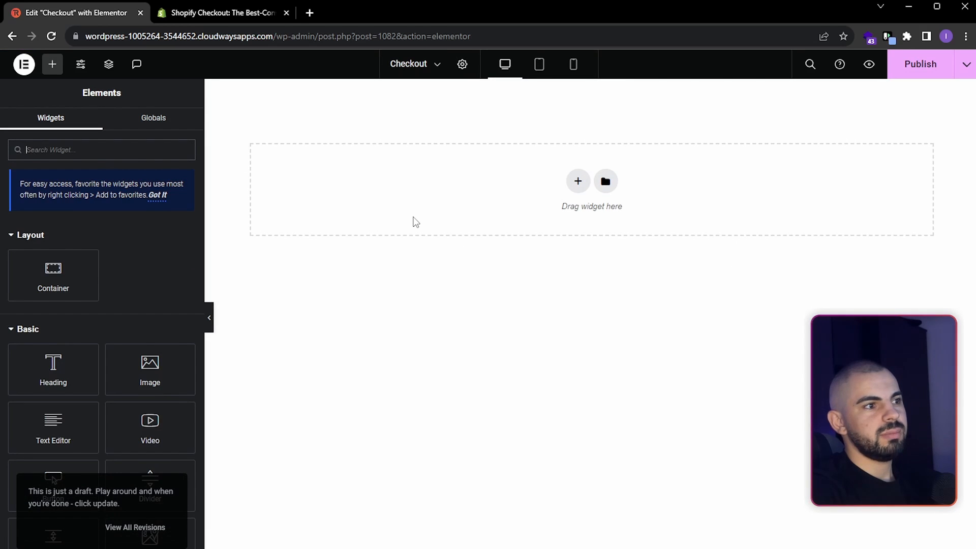
- Add a single-column container with padding of 20 px at the top and 40 px on the other sides
left_click(580, 183)
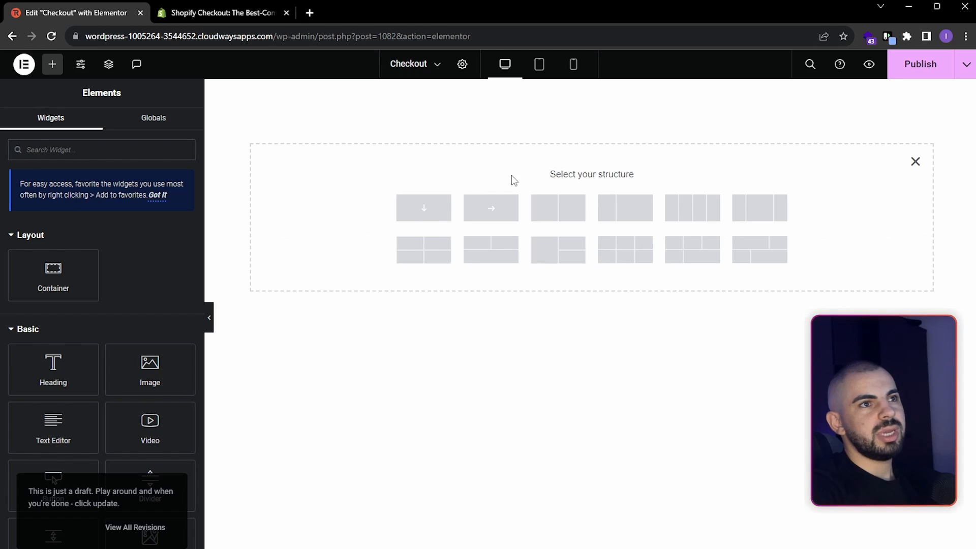
left_click(425, 216)
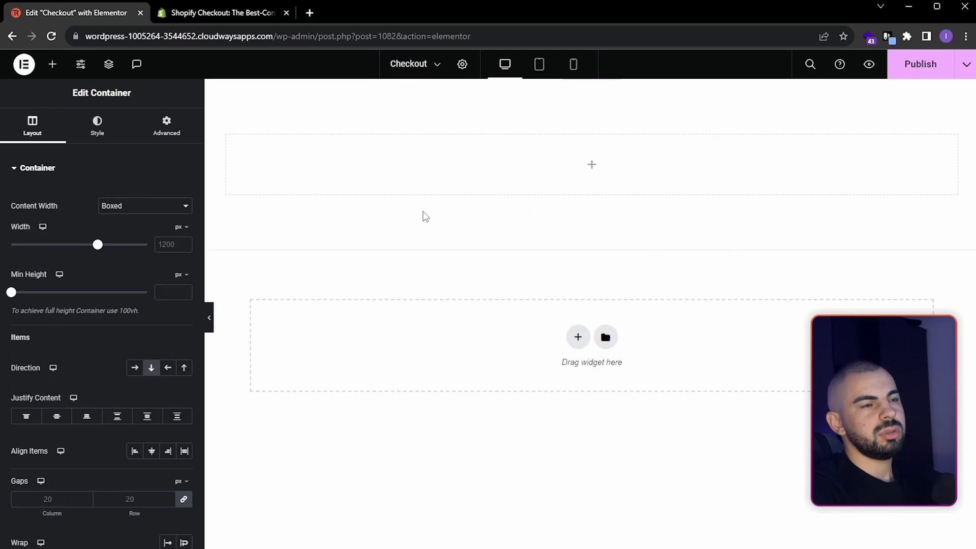
left_click(162, 131)
left_click(152, 256)
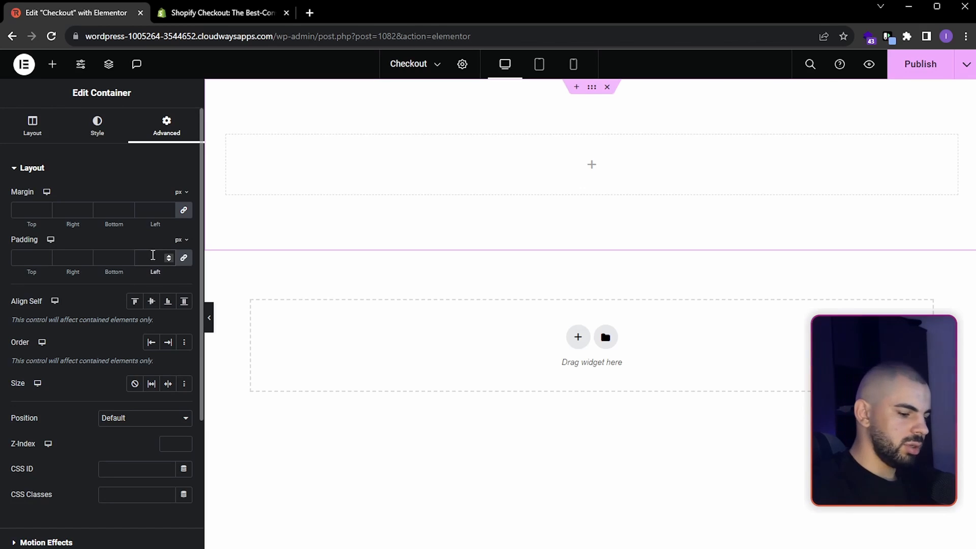
type("40")
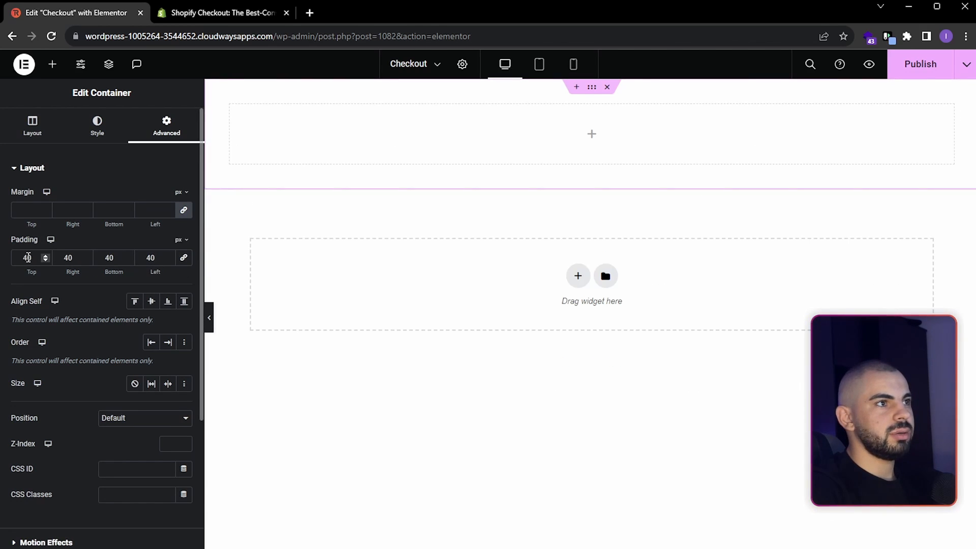
left_click_drag(30, 258, 7, 261)
type("20")
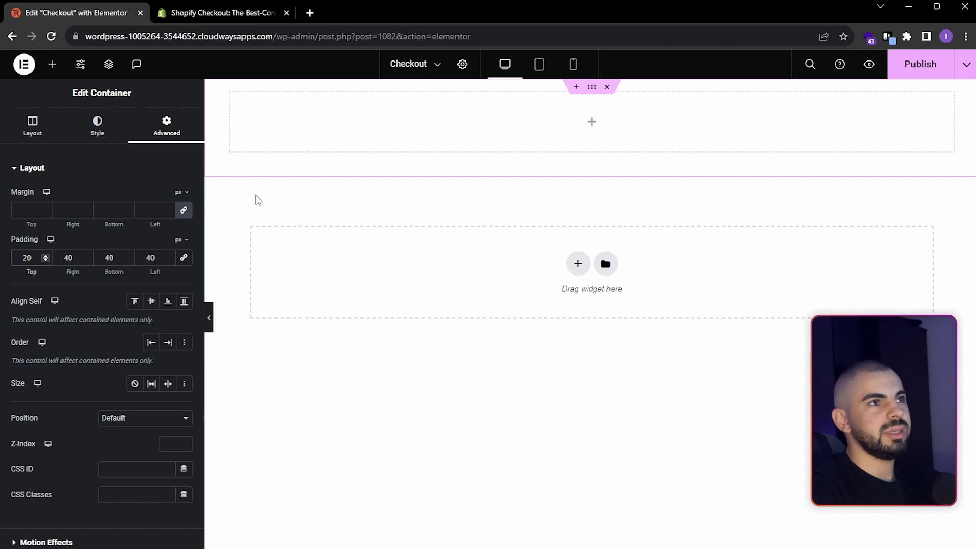
- Check the Shopify checkout reference page, then place a Checkout Form widget with the Modern Checkout layout in the container
left_click(227, 7)
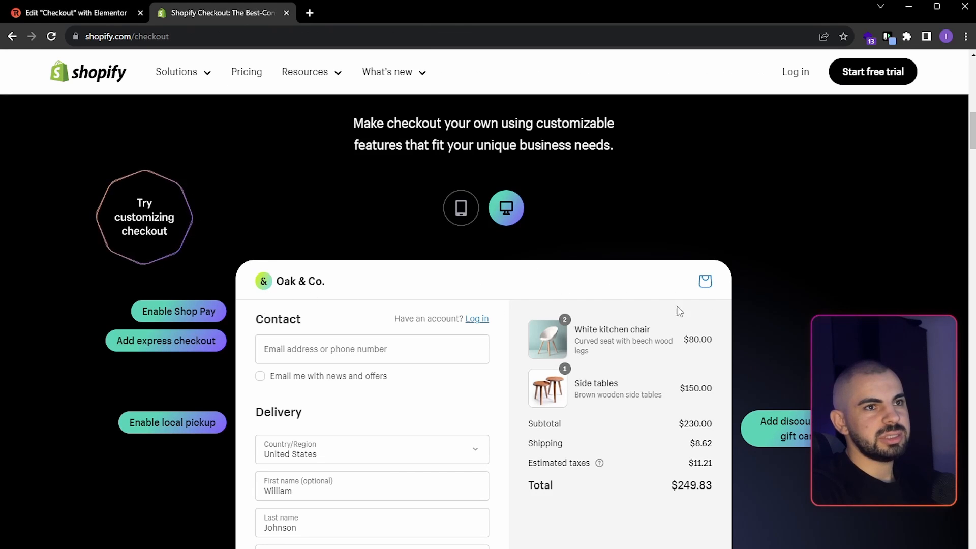
left_click(72, 13)
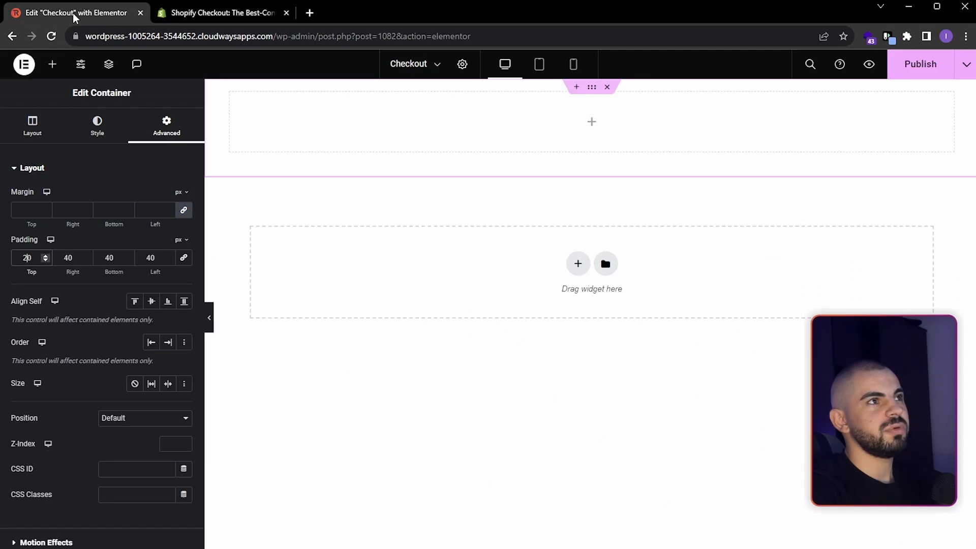
left_click(53, 64)
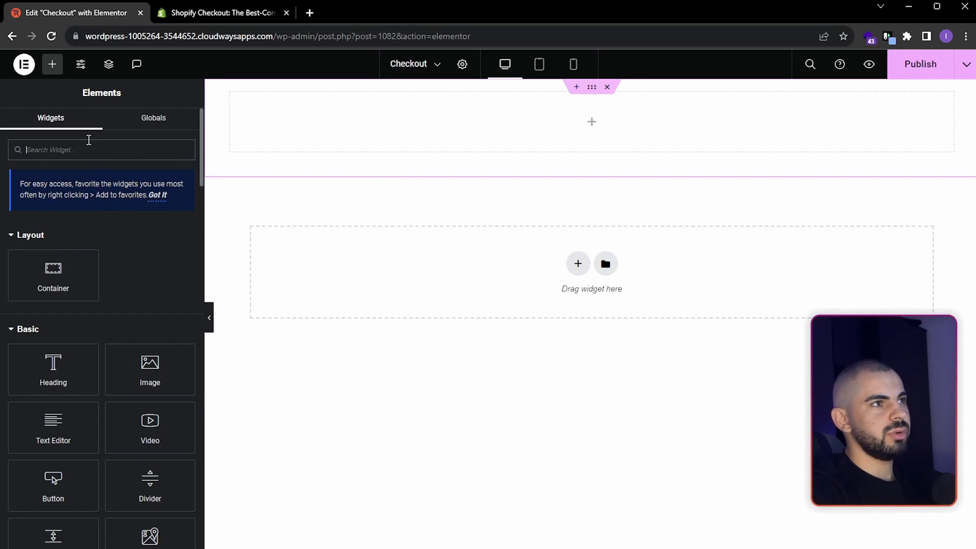
type("check")
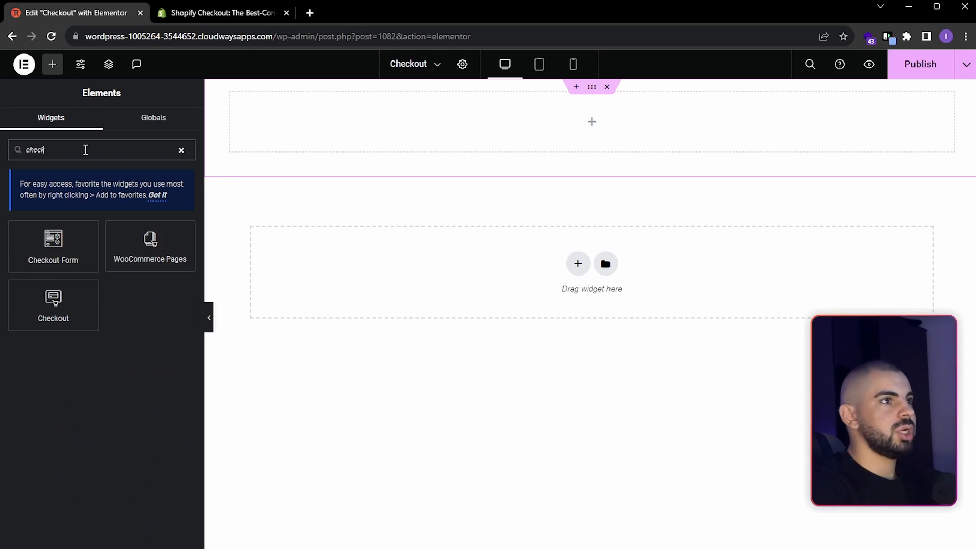
left_click_drag(61, 249, 461, 138)
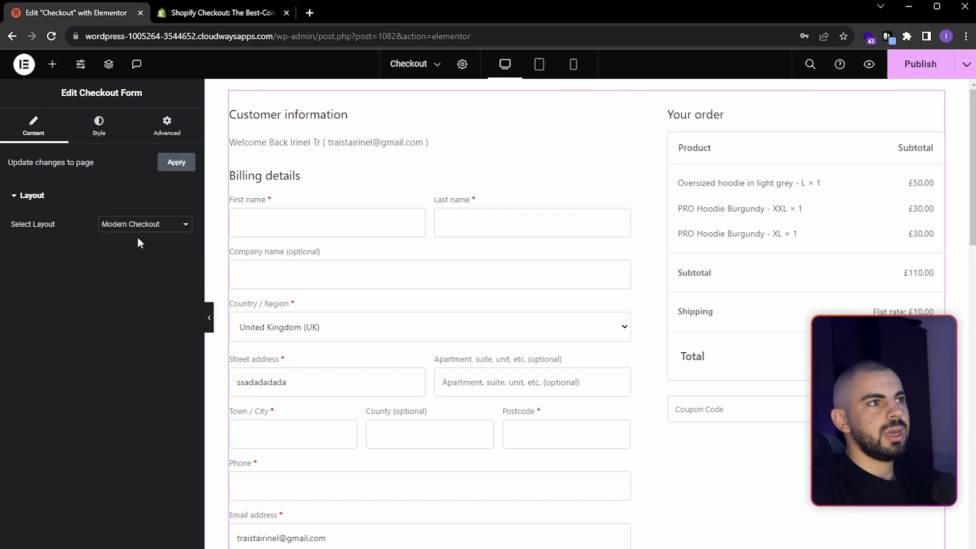
left_click(184, 226)
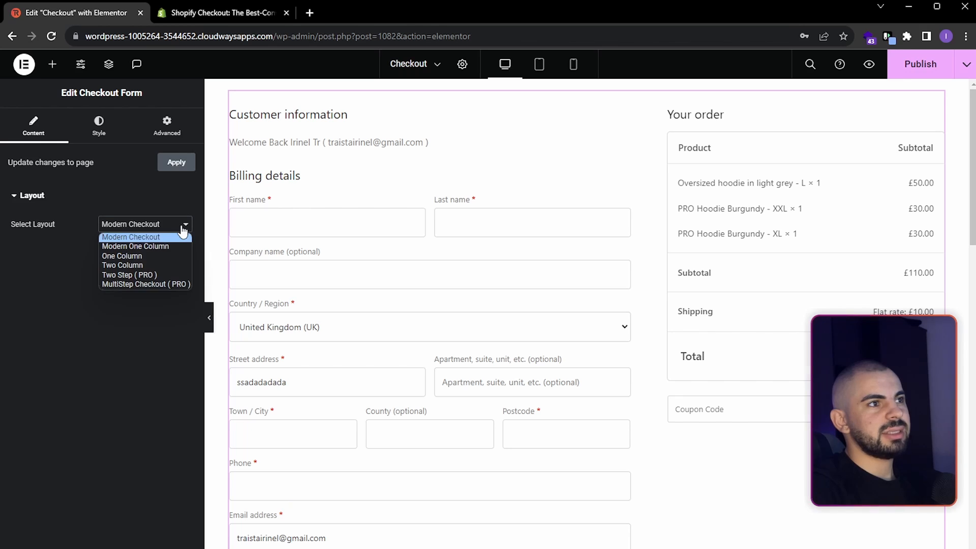
left_click(160, 226)
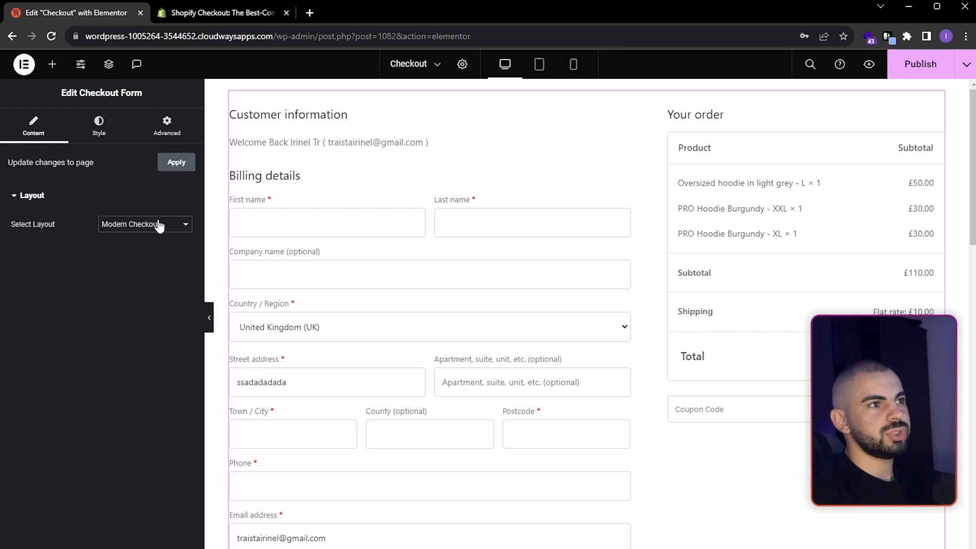
- Set the checkout form's input field style to Modern Labels and review the form
left_click(96, 124)
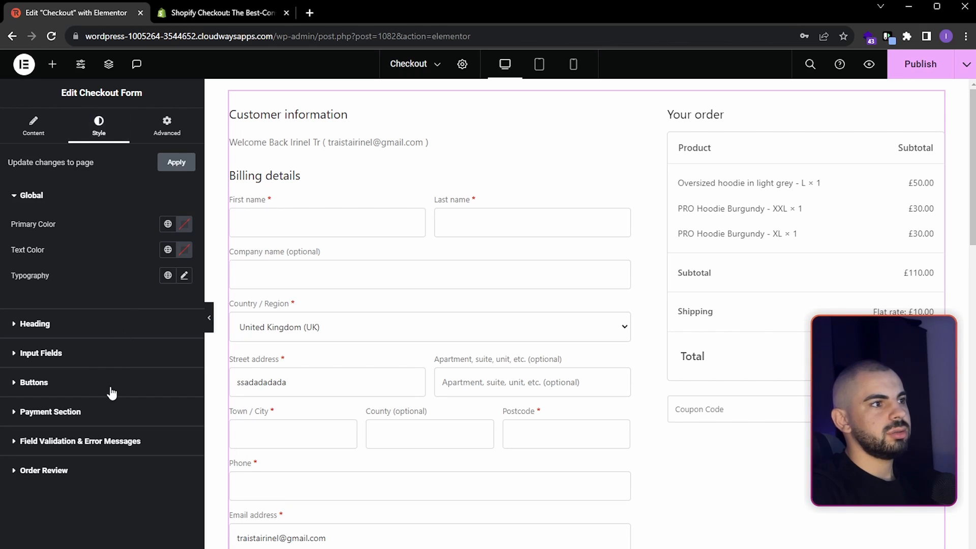
left_click(70, 353)
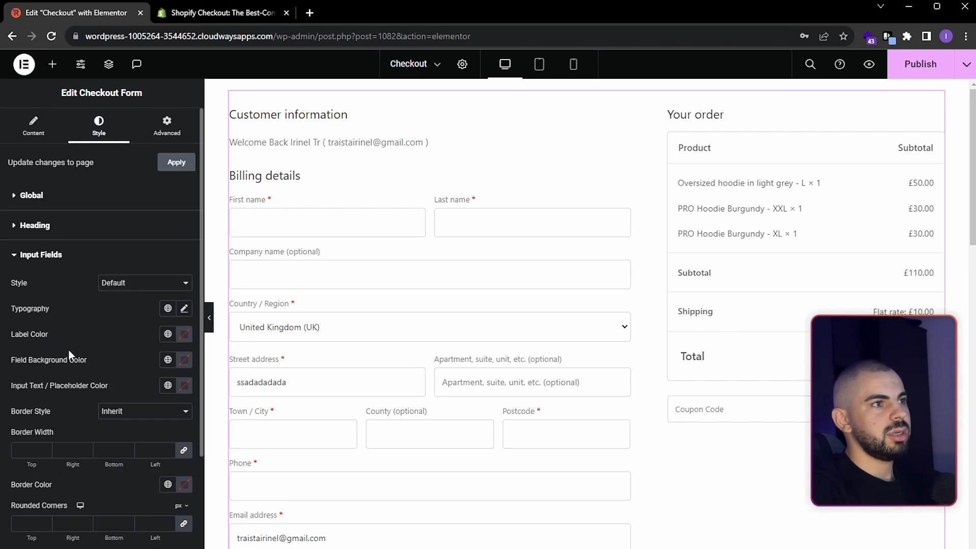
left_click(136, 286)
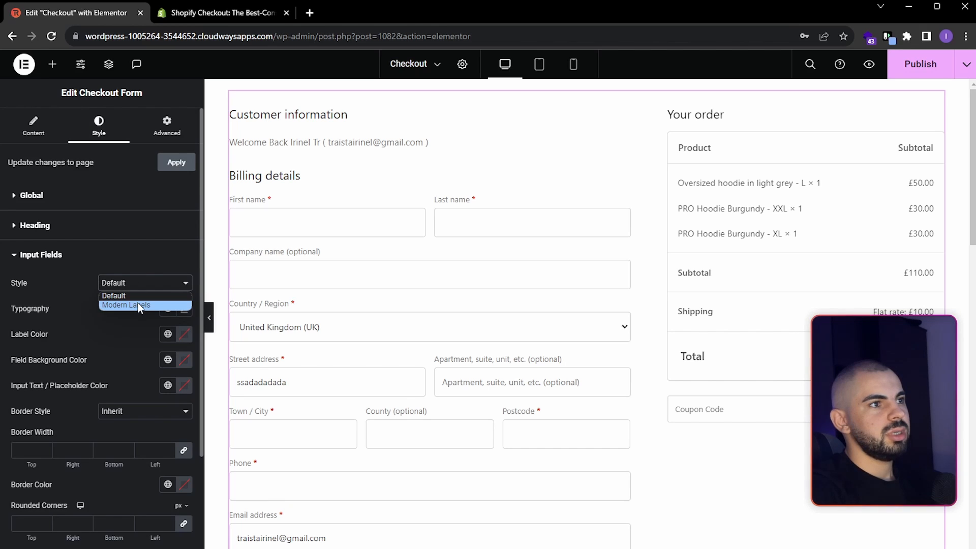
left_click(139, 306)
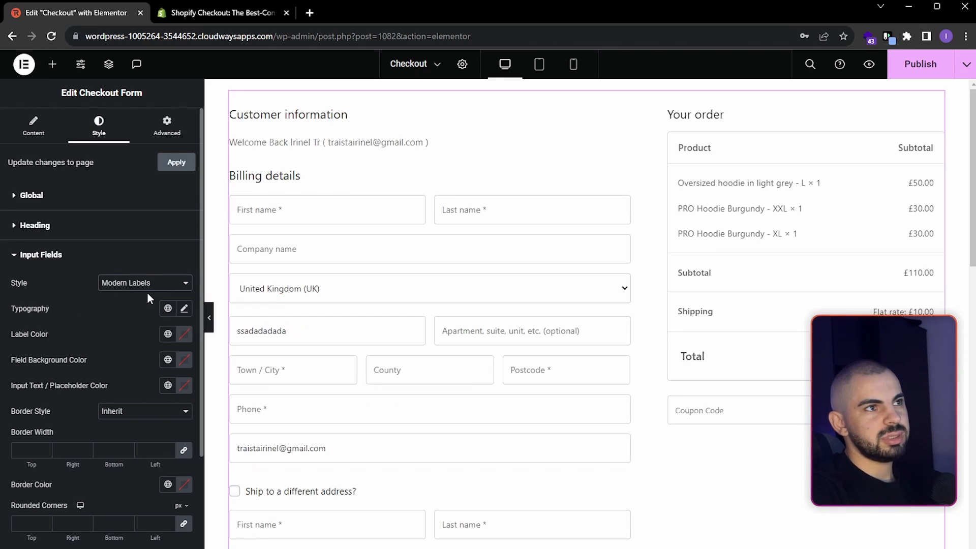
scroll(387, 316, "down", 8)
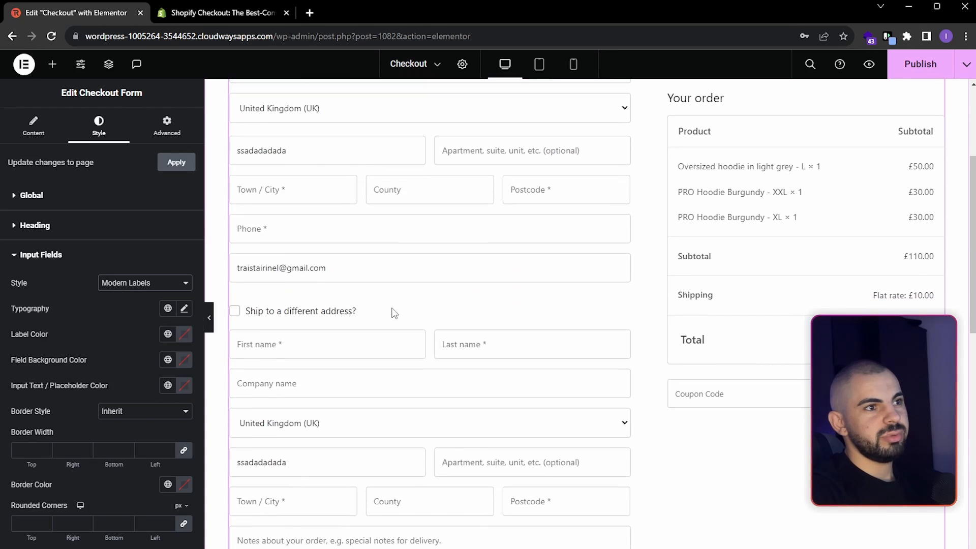
scroll(389, 314, "up", 4)
scroll(389, 314, "up", 4)
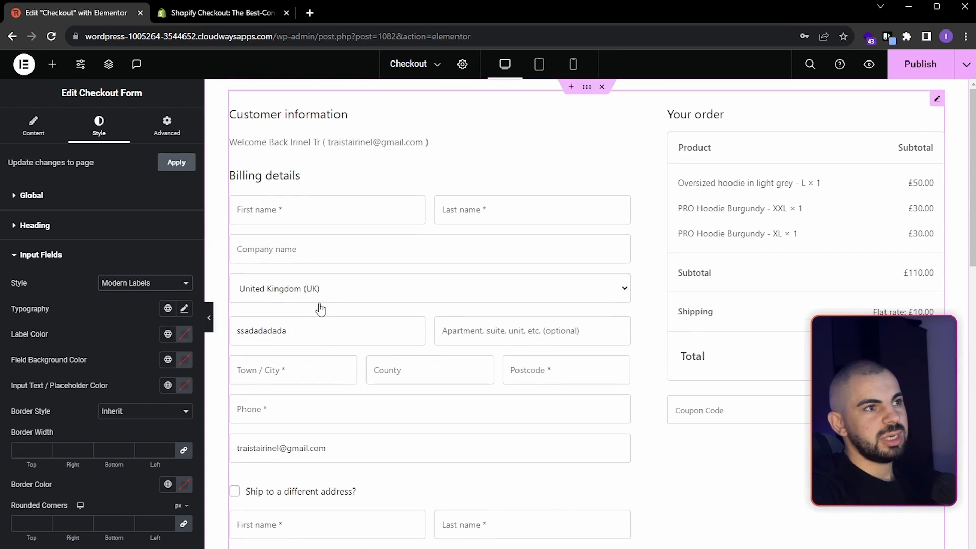
- Set the Order Review background color of the checkout form to the global color Transparent
left_click(86, 201)
left_click(72, 326)
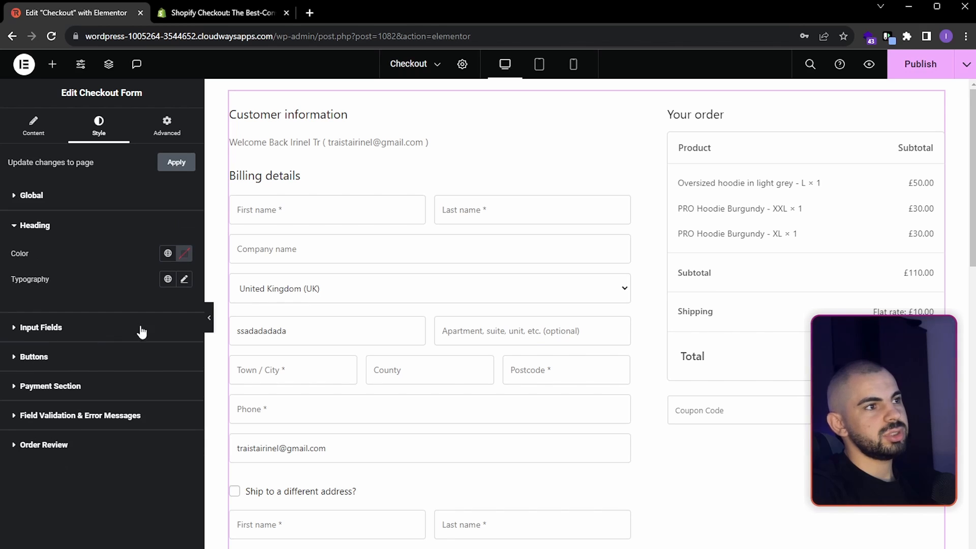
left_click(62, 333)
scroll(127, 344, "down", 3)
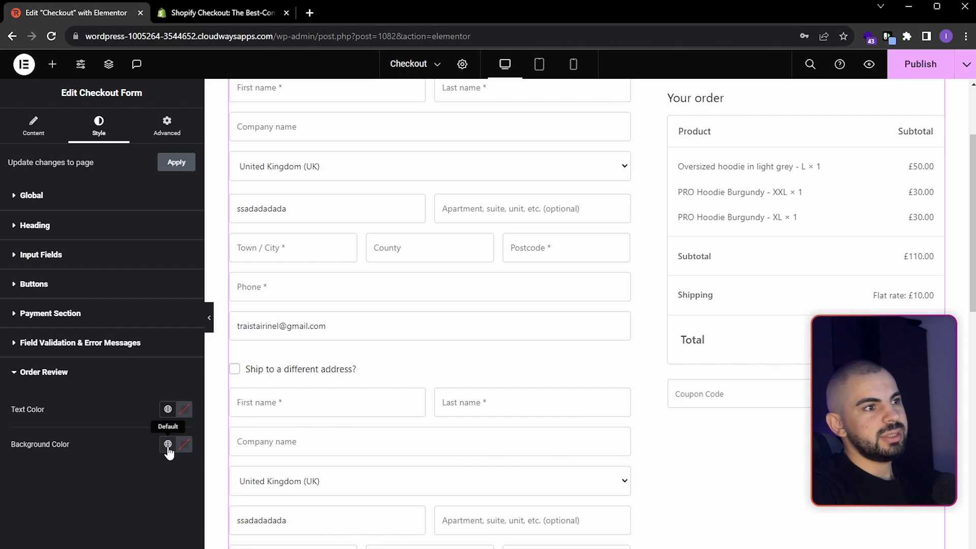
left_click(168, 445)
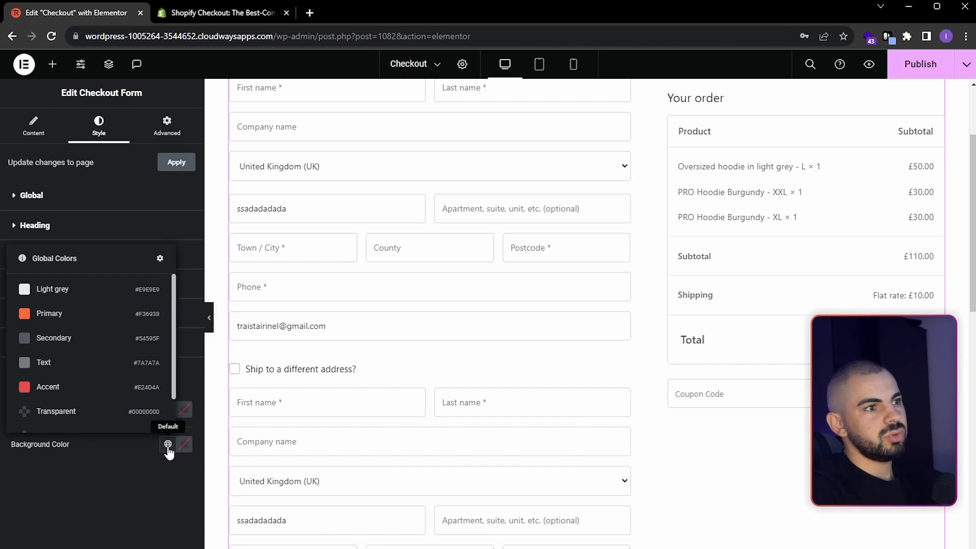
left_click(124, 416)
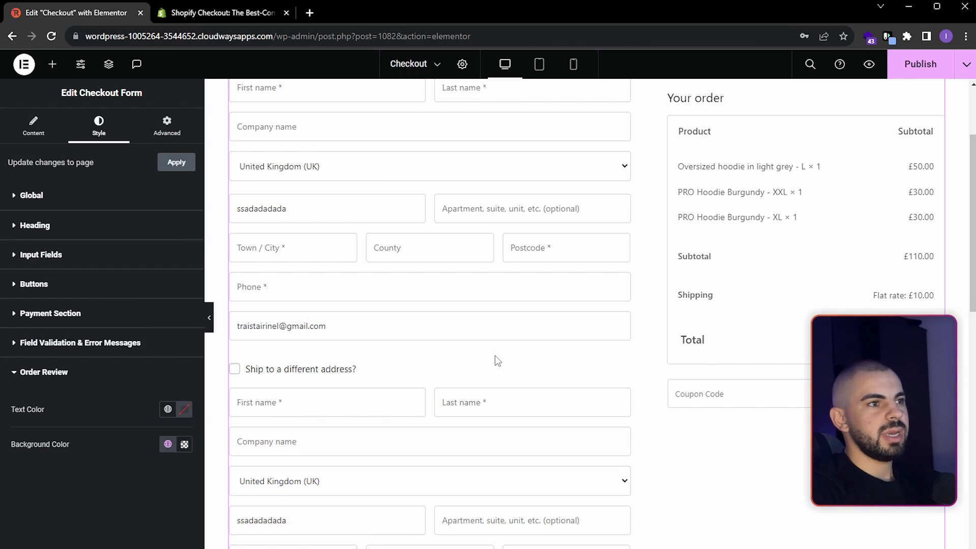
scroll(498, 361, "up", 3)
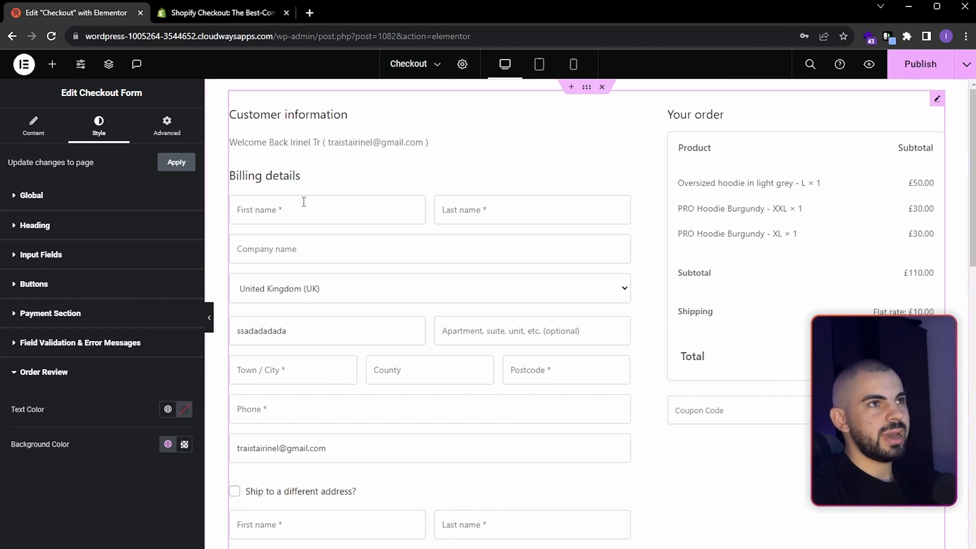
- Paste the prepared CSS code into the checkout form's custom CSS
left_click(171, 135)
scroll(108, 447, "down", 5)
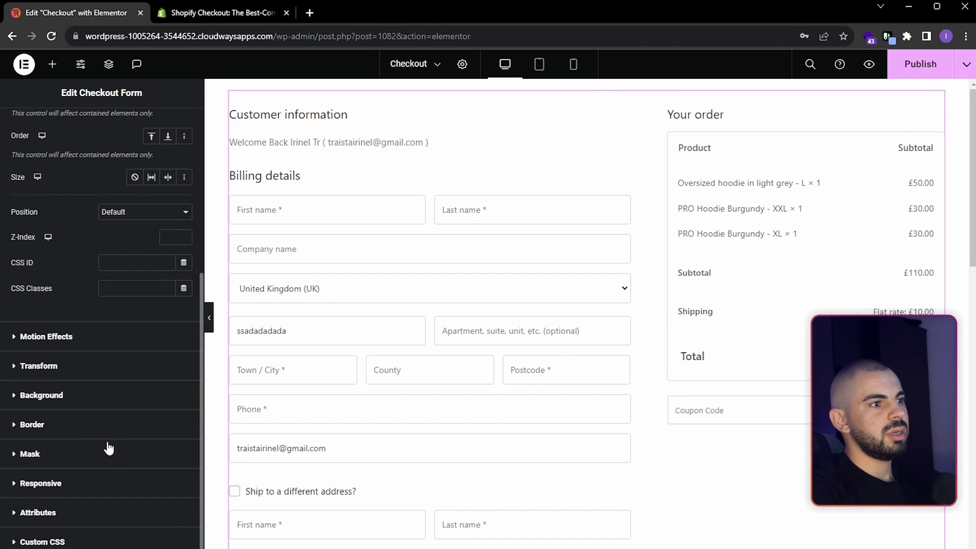
left_click(79, 543)
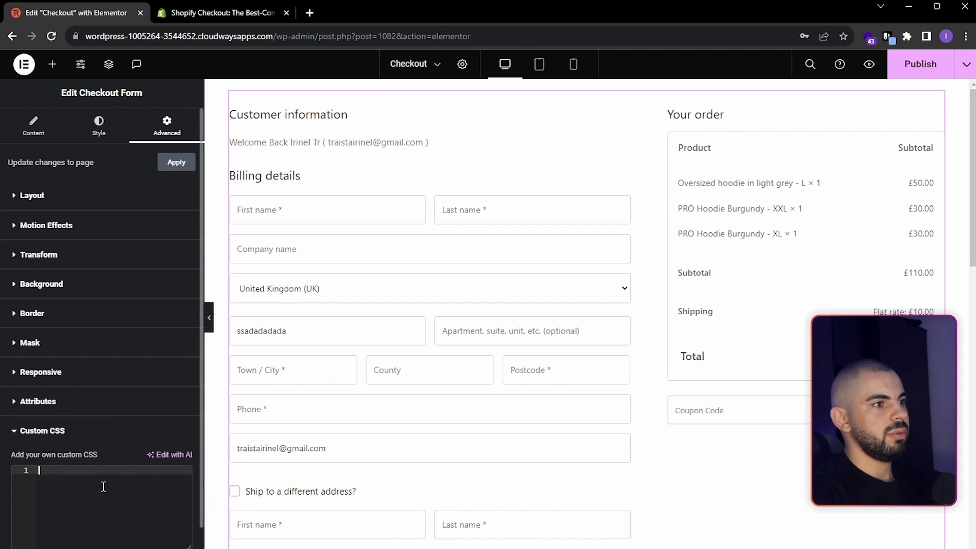
key("ctrl+v")
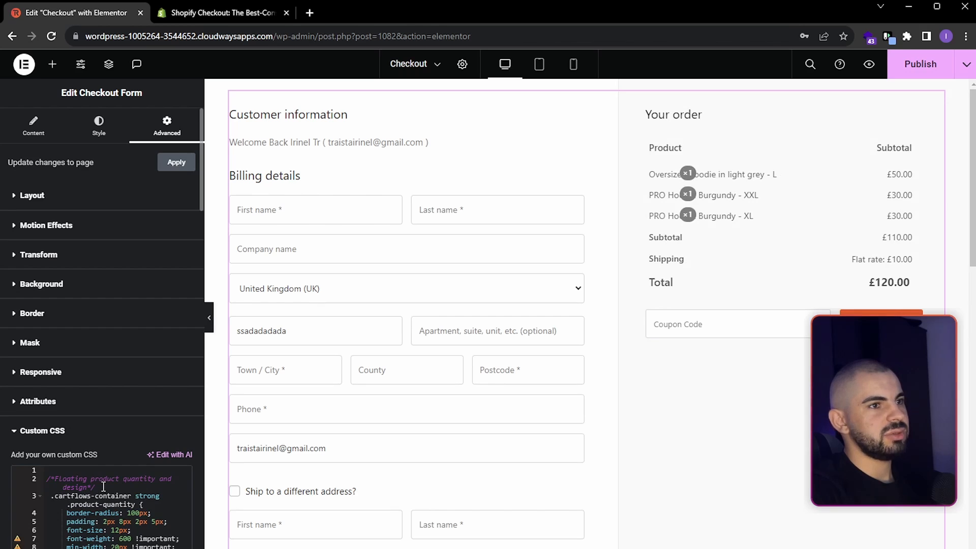
- Try red as the right-column background of .wcf-order-wrap::before in the custom CSS, and undo the change
scroll(102, 483, "down", 1)
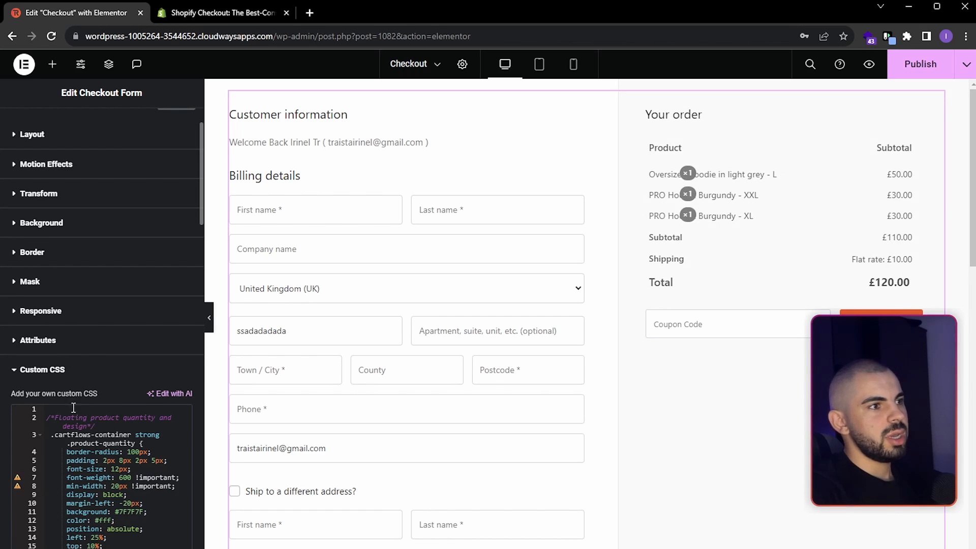
scroll(74, 407, "down", 2)
left_click(109, 300)
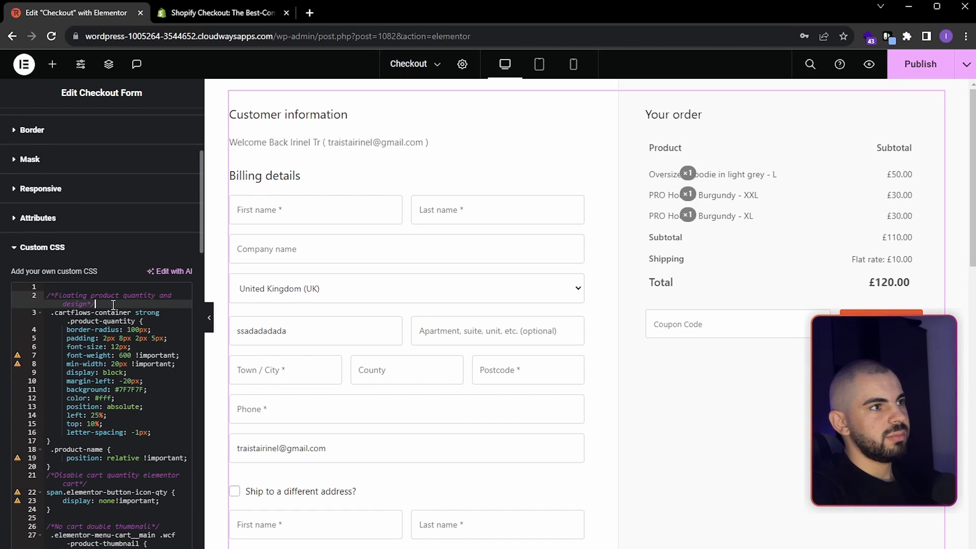
scroll(123, 318, "down", 2)
scroll(123, 318, "down", 9)
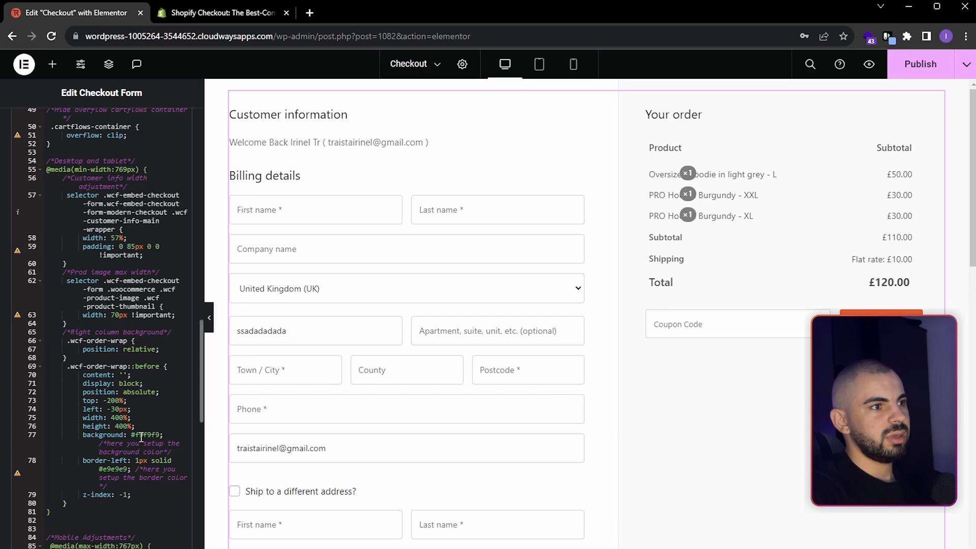
mouse_move(136, 435)
left_mouse_down()
mouse_move(161, 434)
mouse_move(130, 435)
left_mouse_up()
left_click(163, 435)
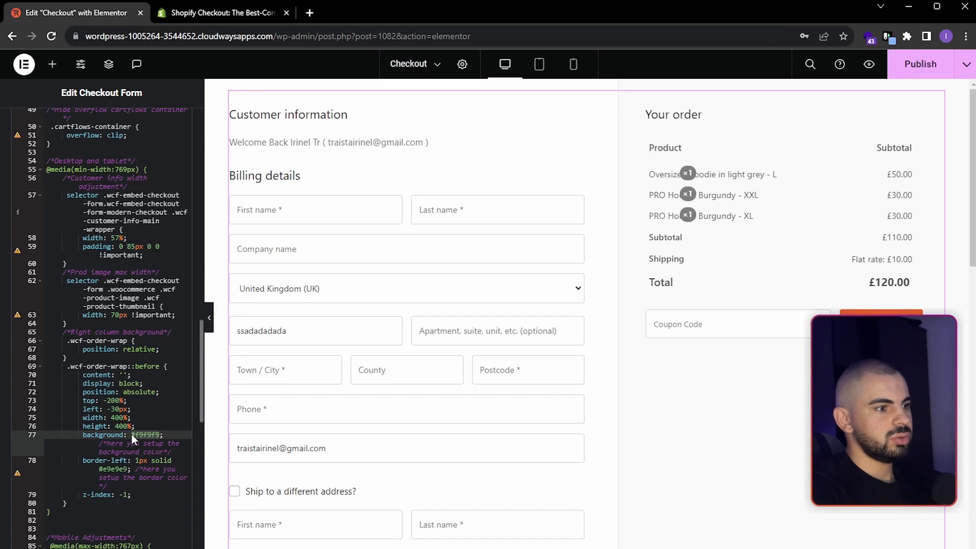
key("BackSpace")
type("red")
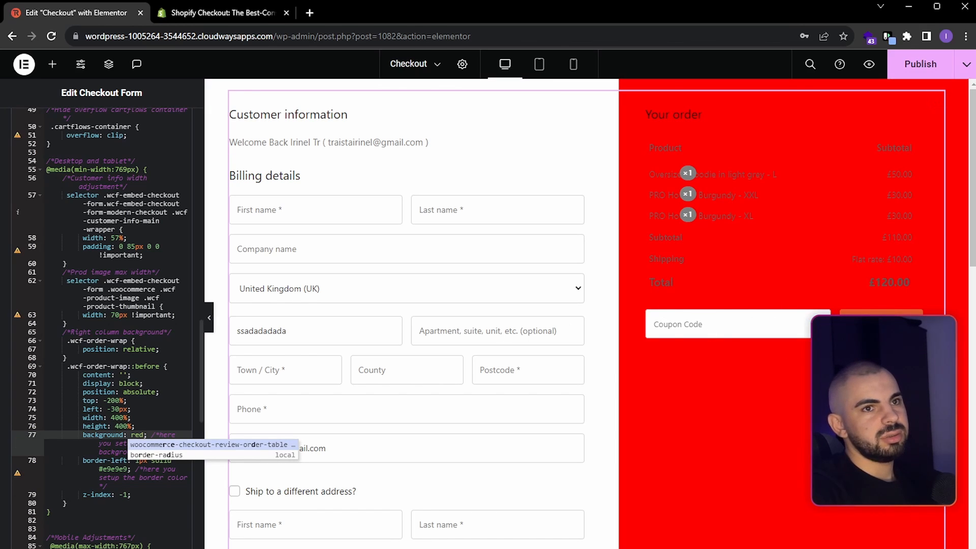
key("Escape")
key("ctrl+z")
key("ctrl+z")
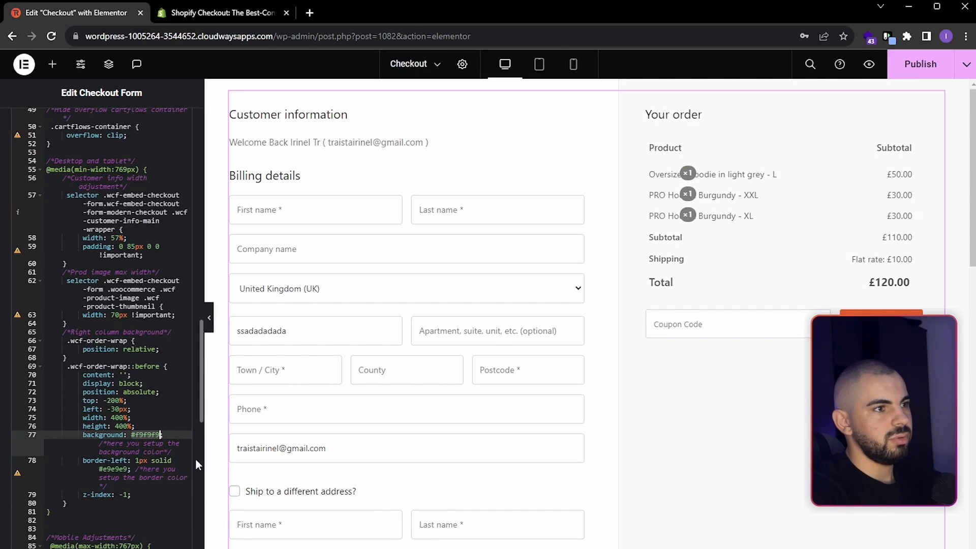
- Try a border-left width of 4 and 6 px on .wcf-order-wrap::before in the custom CSS, and restore it to 1px
double_click(138, 436)
double_click(113, 469)
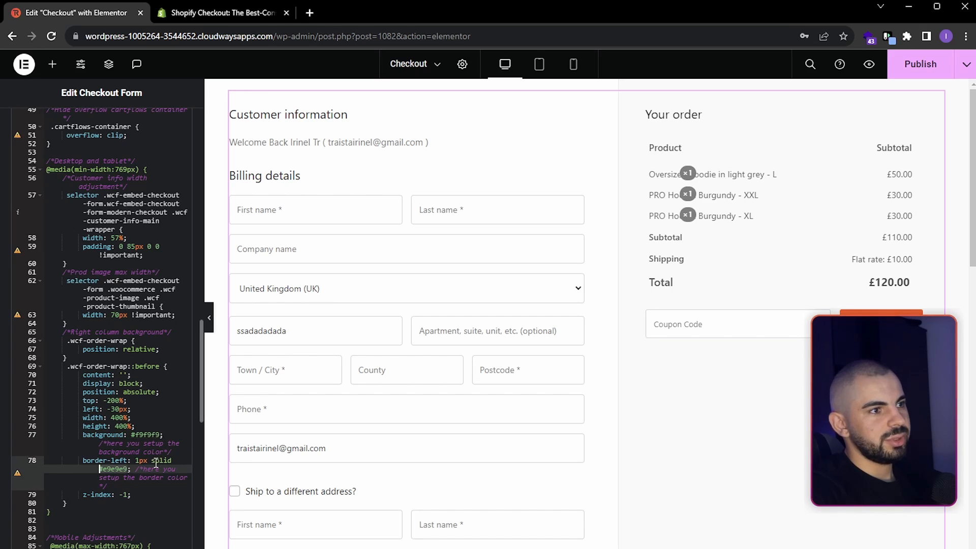
left_click(140, 461)
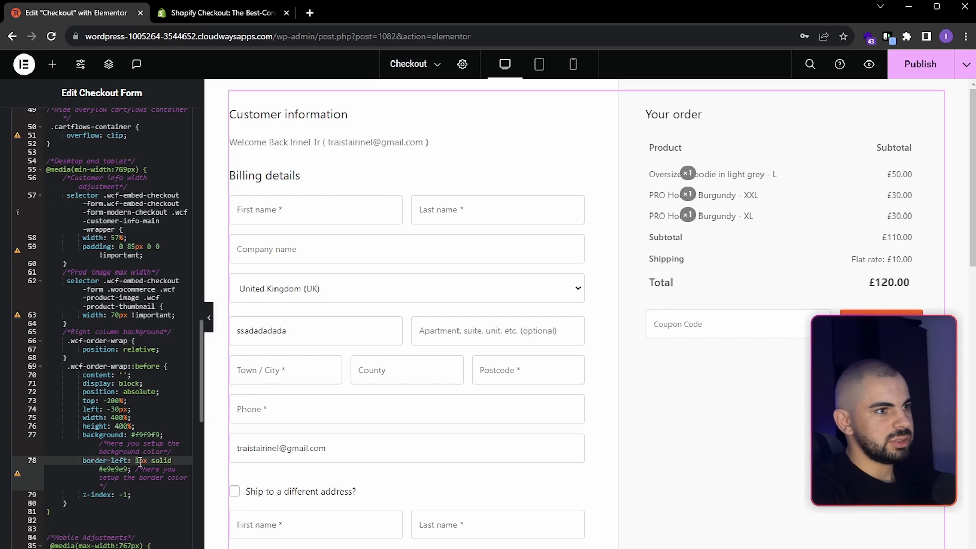
key("BackSpace")
type("4")
key("BackSpace")
type("6")
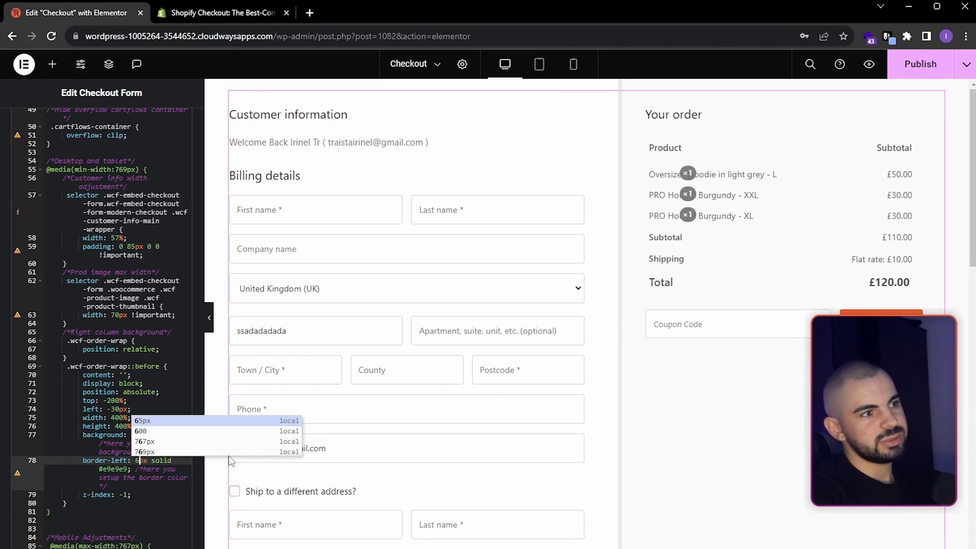
key("BackSpace")
type("1")
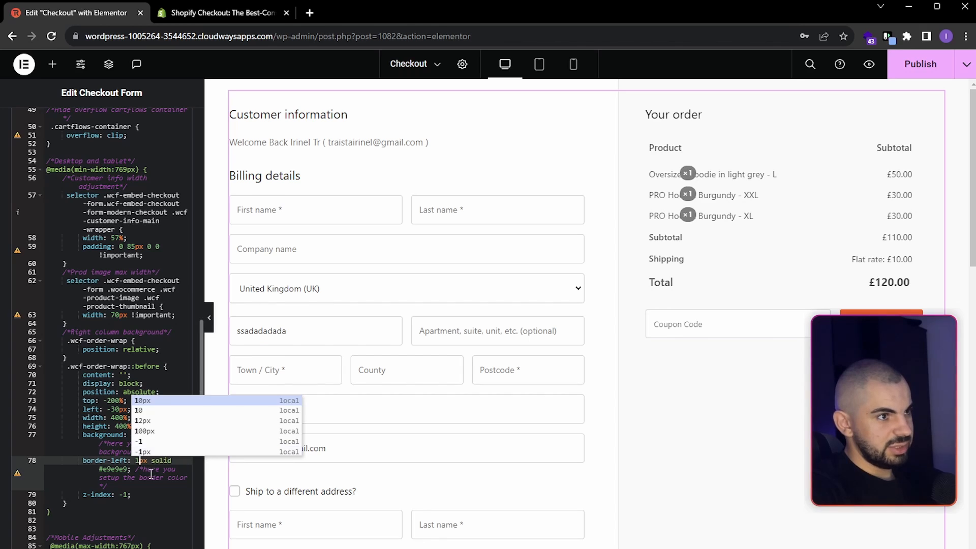
- Review the mobile adjustments in the custom CSS and preview the checkout in tablet view before returning to desktop view
scroll(147, 480, "down", 5)
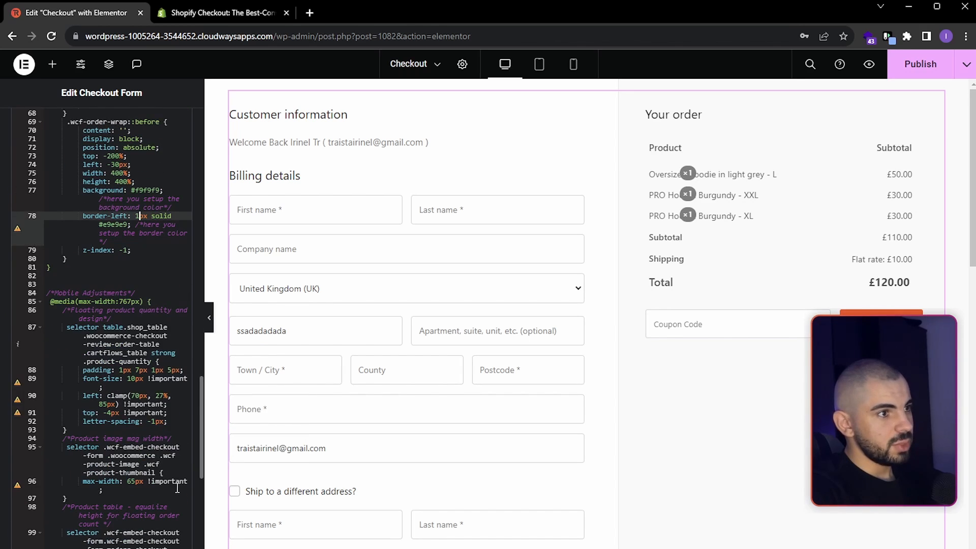
scroll(167, 473, "up", 15)
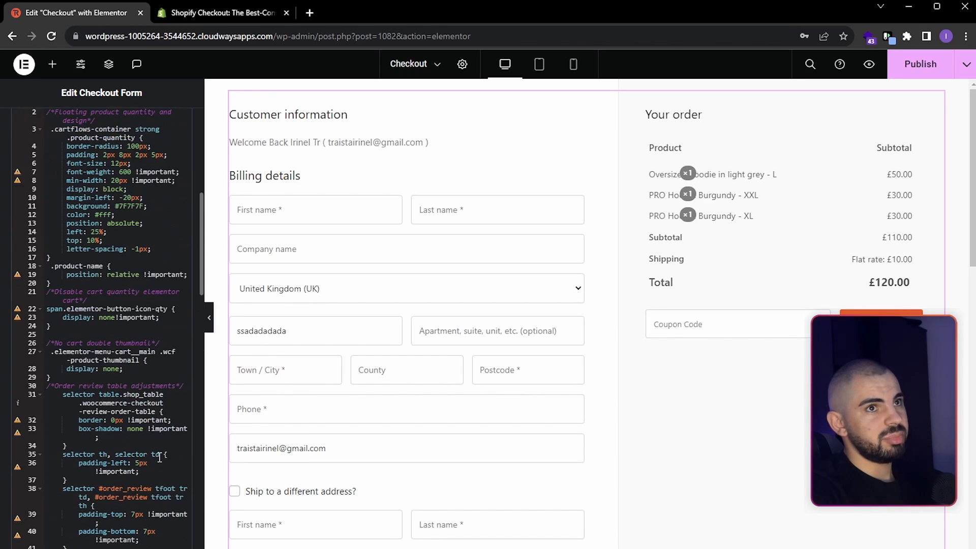
left_click(540, 64)
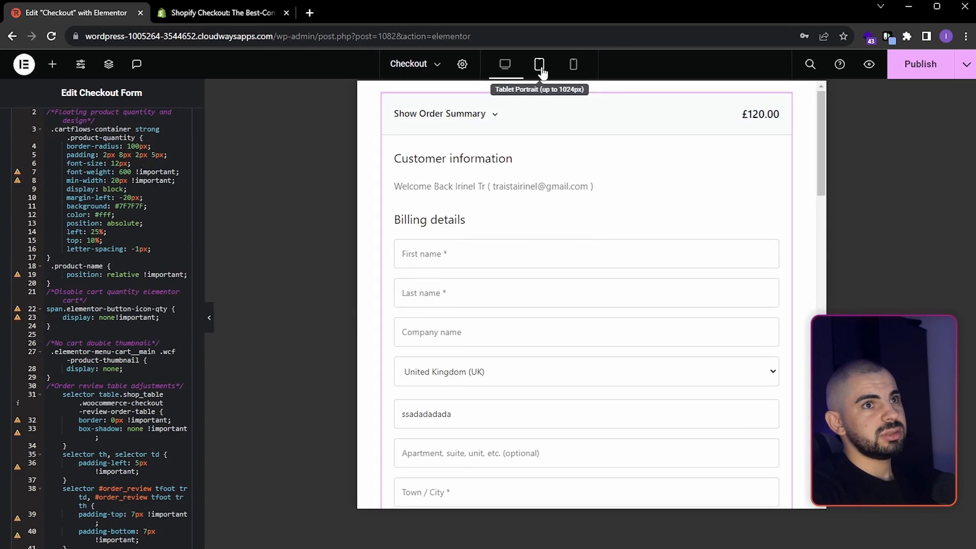
left_click(509, 68)
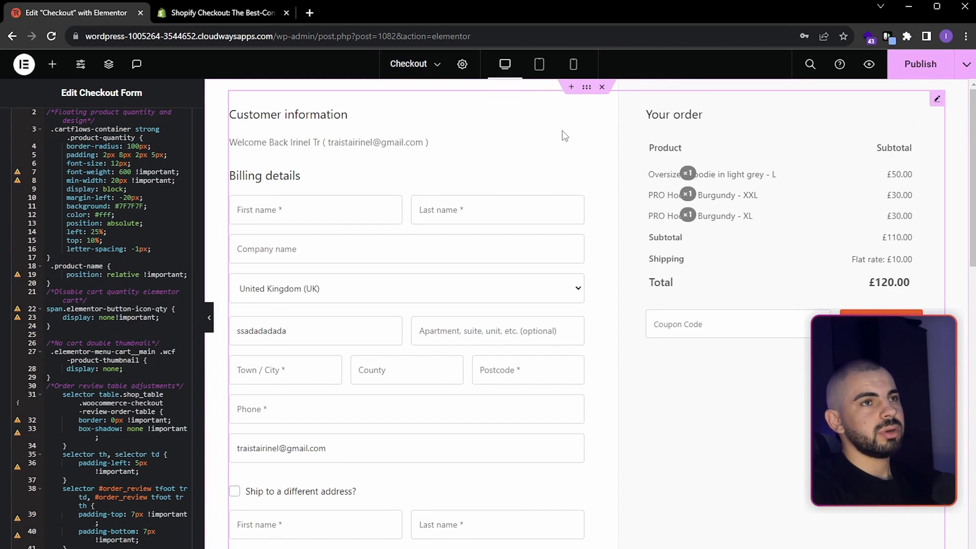
- Add a container above the checkout form and set its padding to 0 px on all sides
left_click(52, 73)
left_click_drag(53, 274, 371, 131)
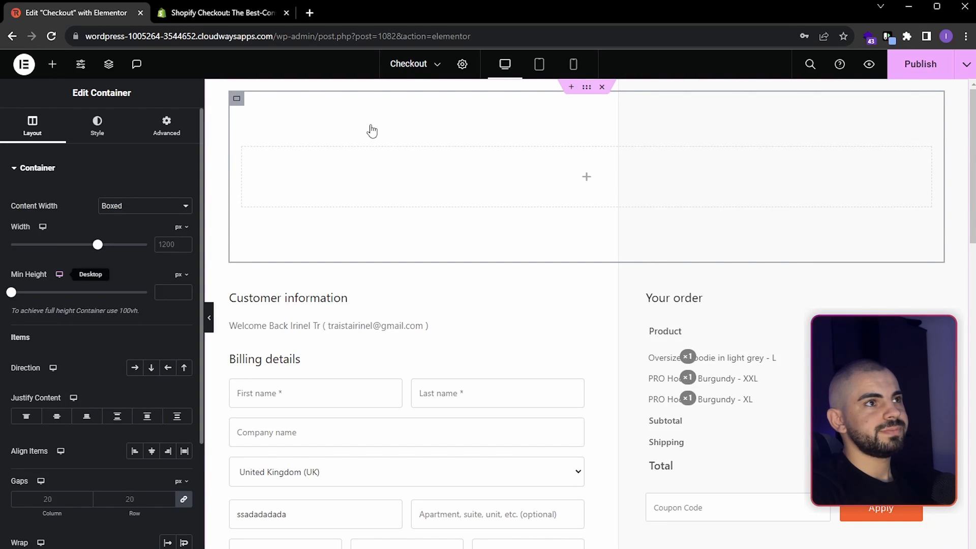
left_click(162, 131)
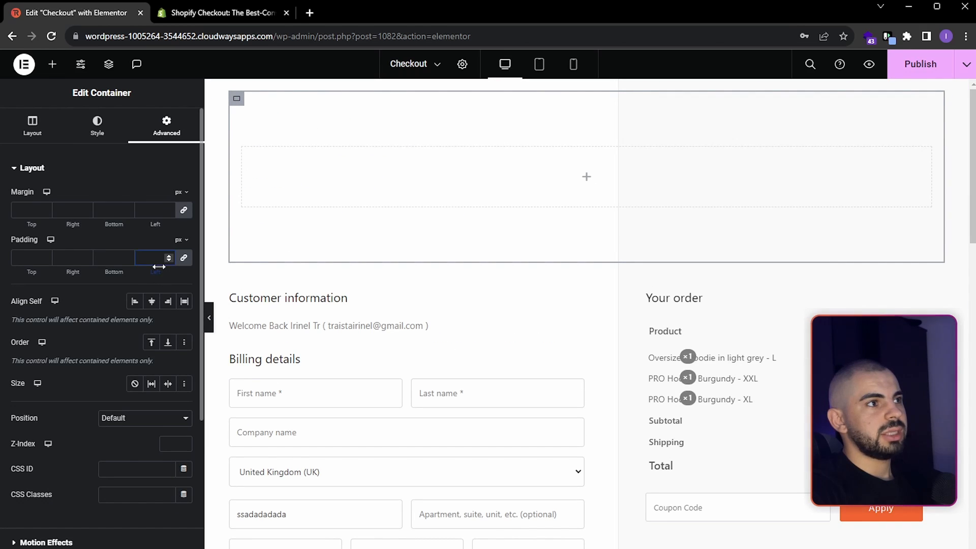
left_click(159, 258)
type("0")
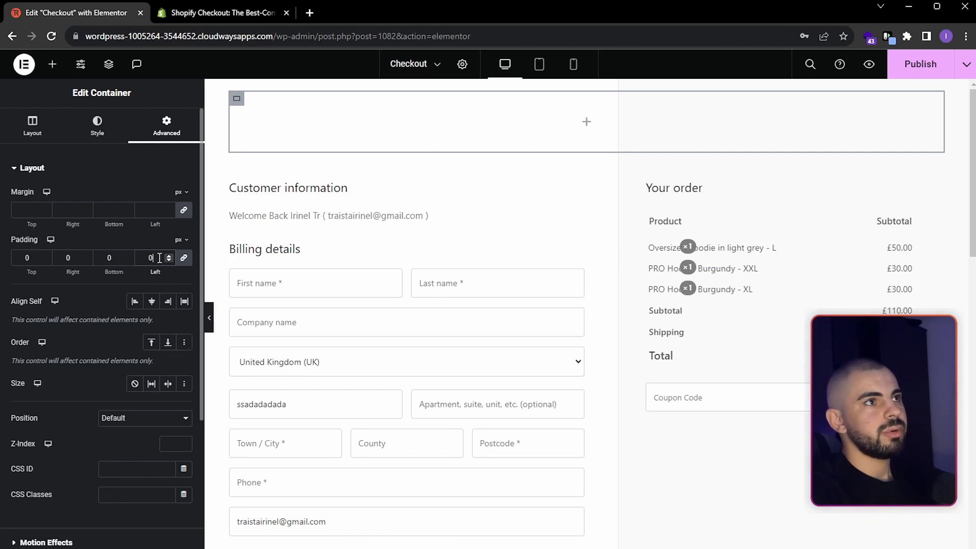
- Place an Image widget in the new container and choose Logo.png from the media library
left_click(52, 64)
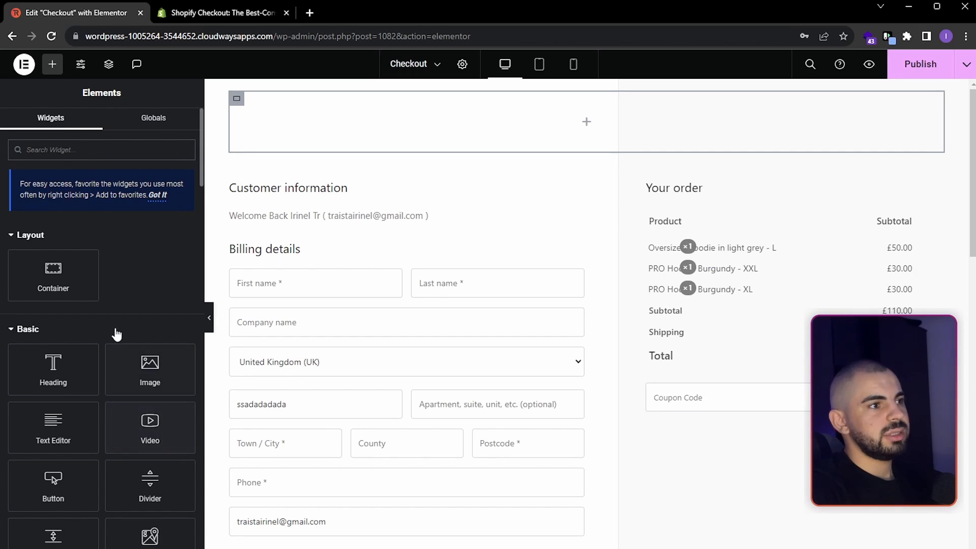
left_click_drag(109, 326, 364, 104)
left_click(94, 246)
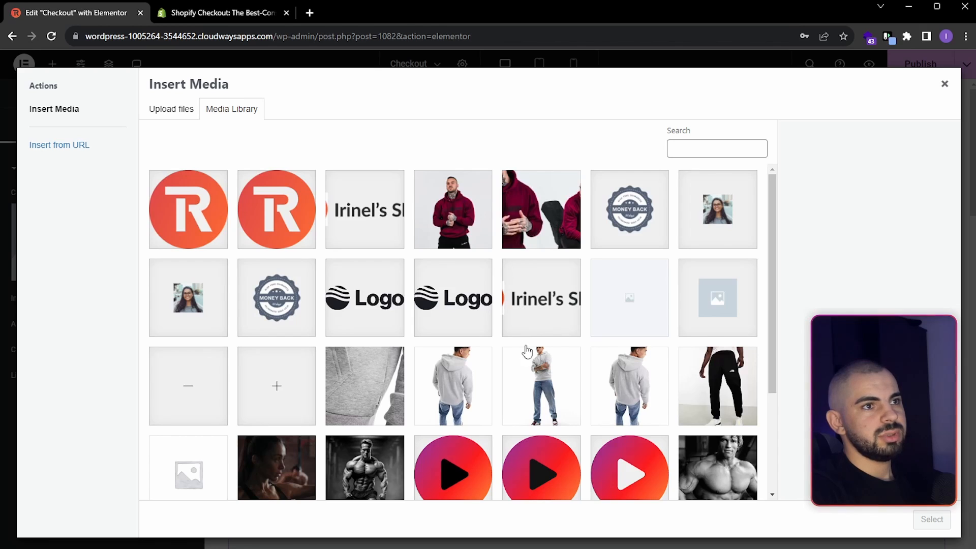
left_click(541, 315)
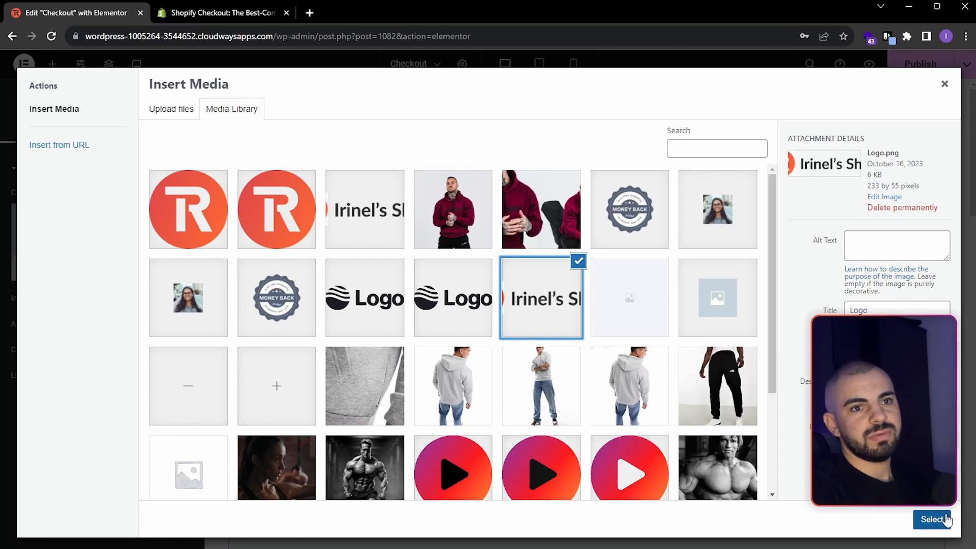
left_click(932, 519)
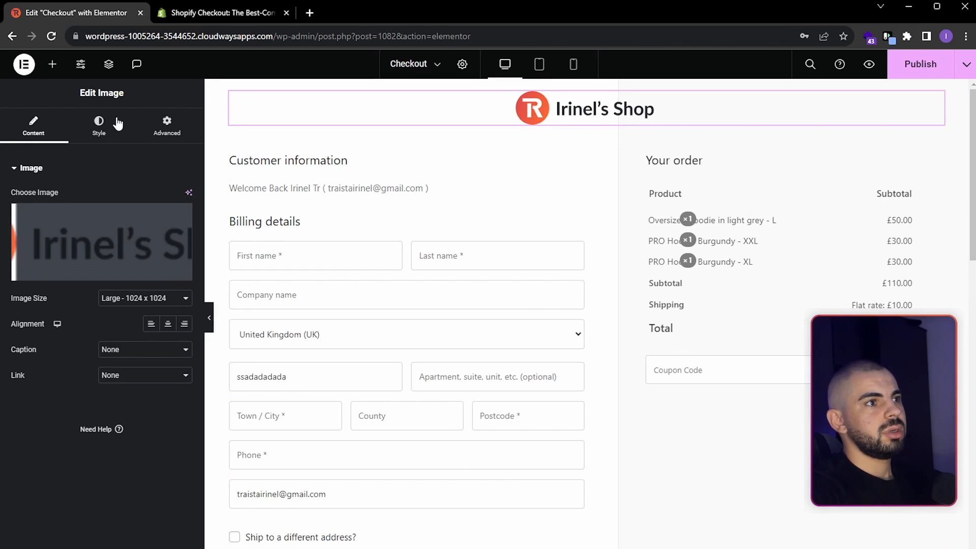
- Set the logo image's max width to 160 px and its Align Self to start
left_click(118, 138)
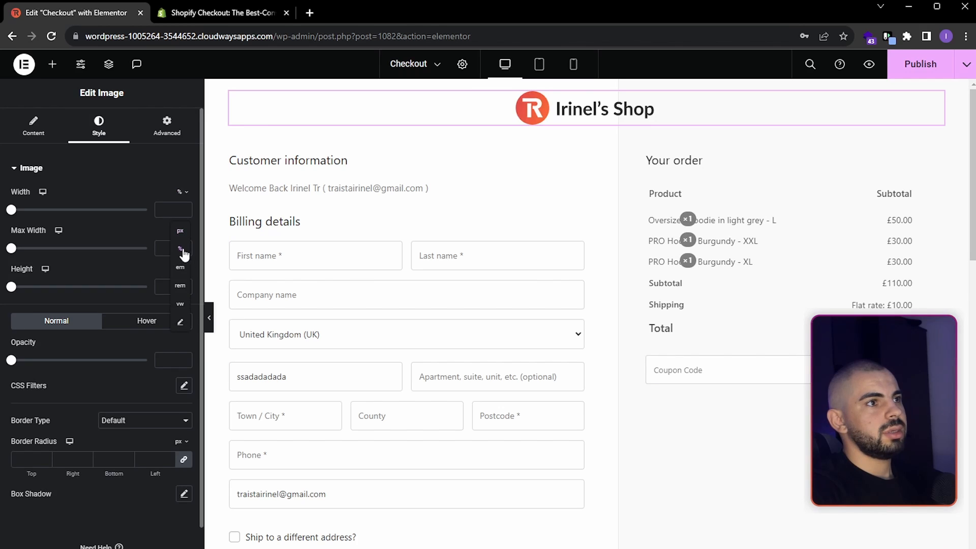
type("1")
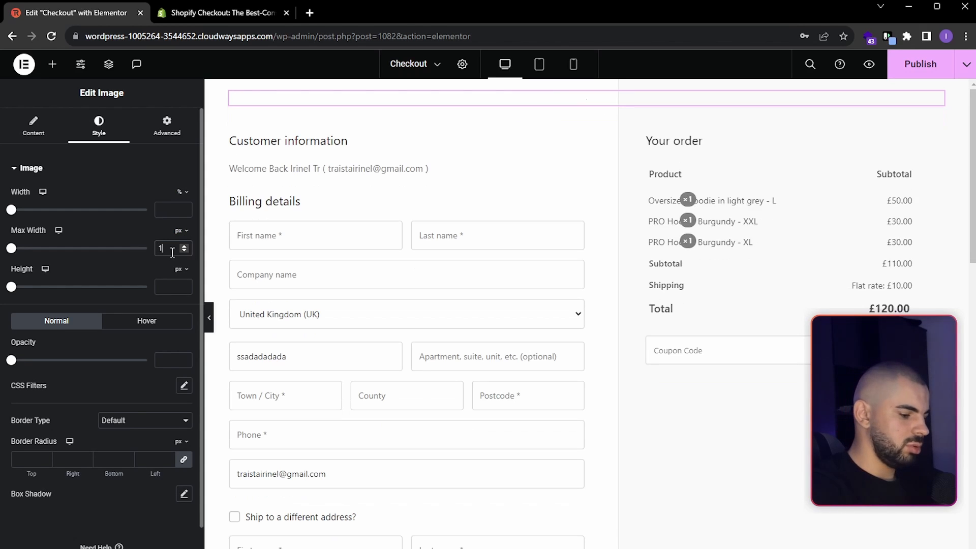
type("60")
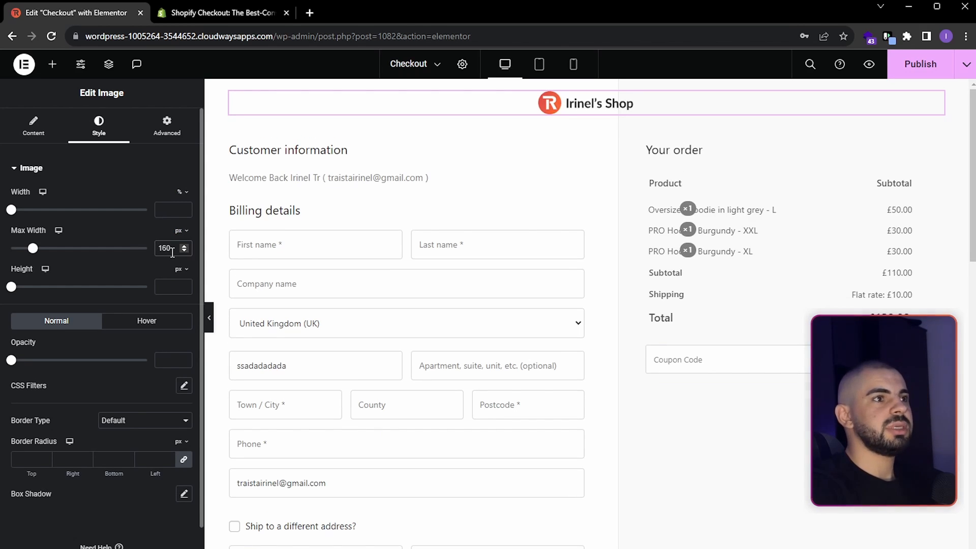
left_click(161, 127)
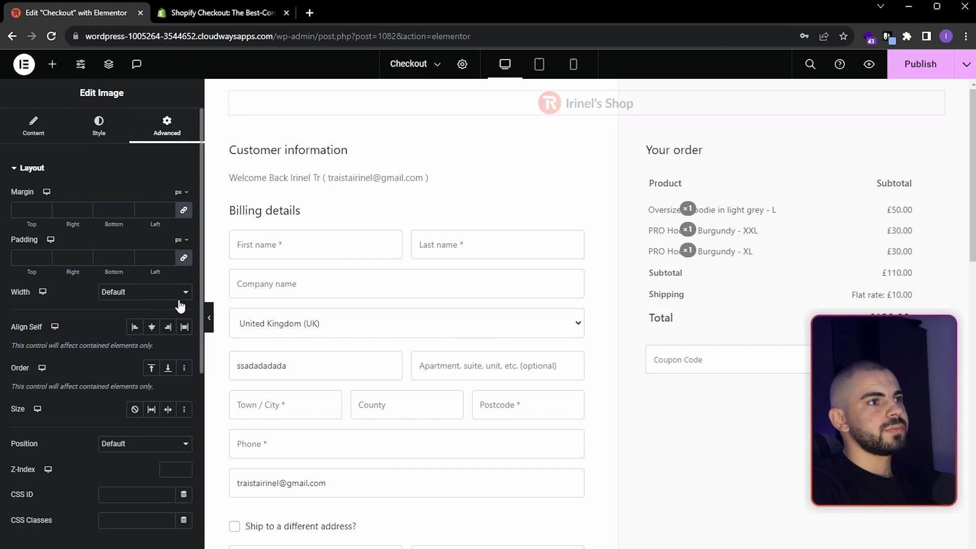
left_click(132, 330)
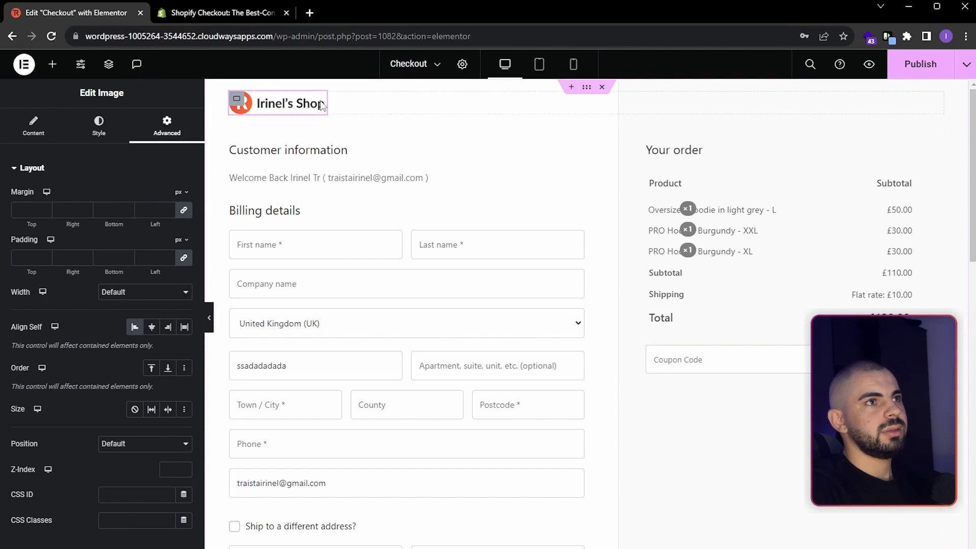
left_click(98, 123)
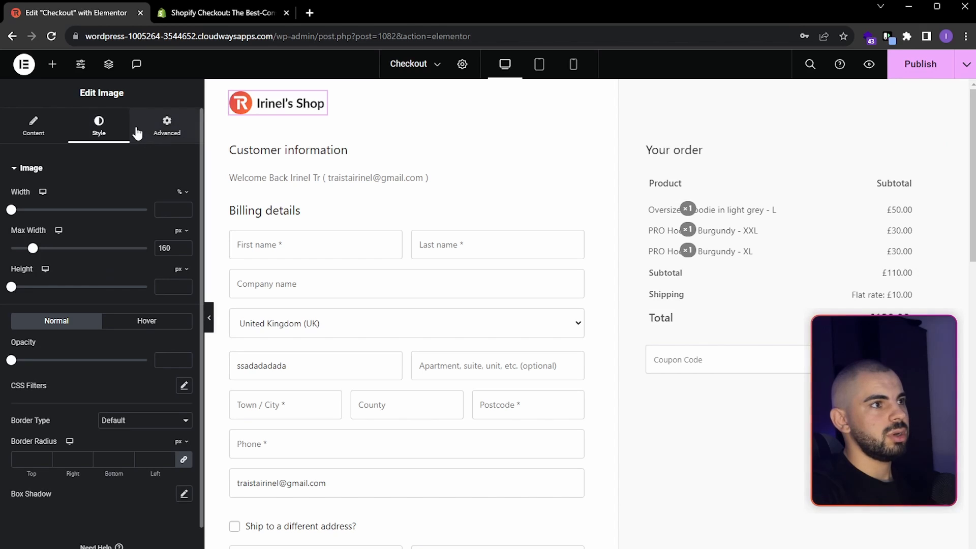
- Check the header of the Shopify checkout reference page, and add a Menu Cart widget below the logo in the header container
left_click(53, 65)
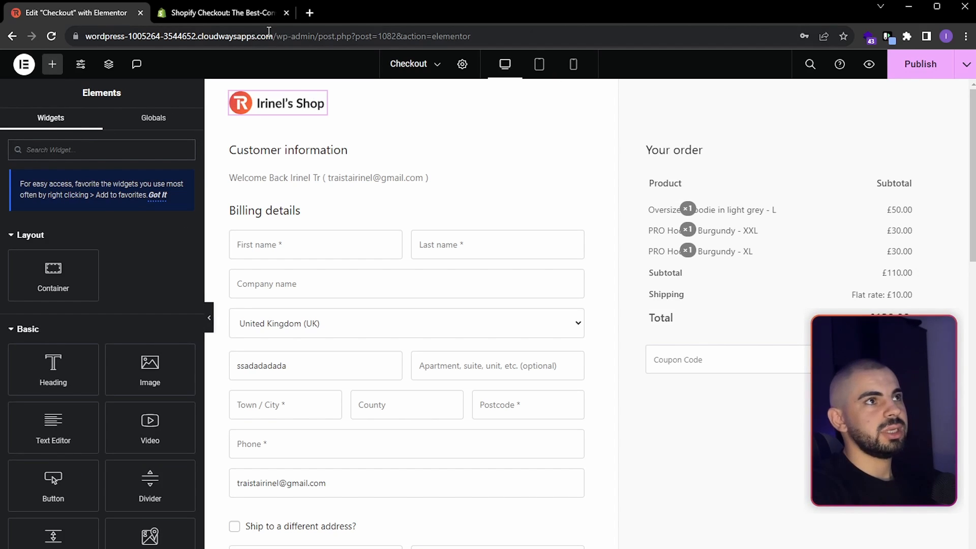
left_click(246, 14)
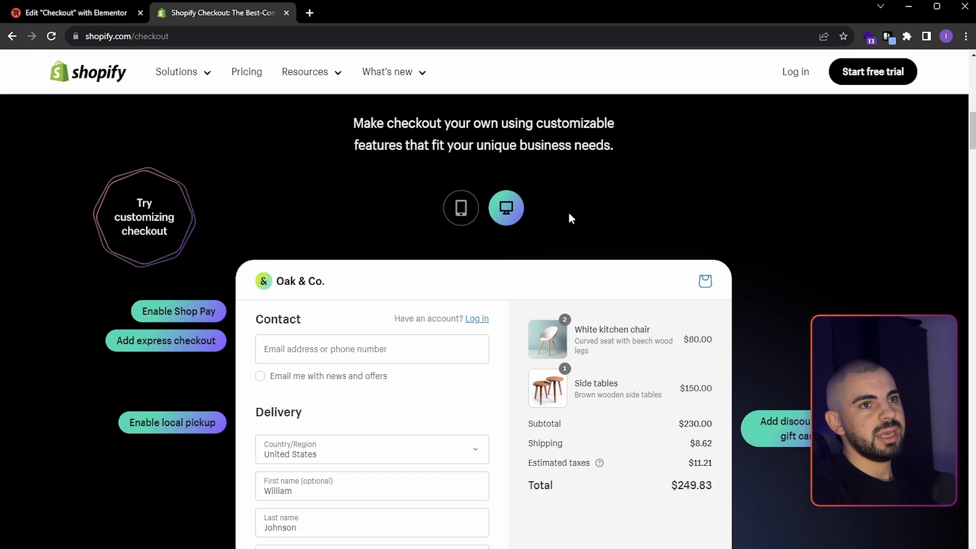
left_click(80, 14)
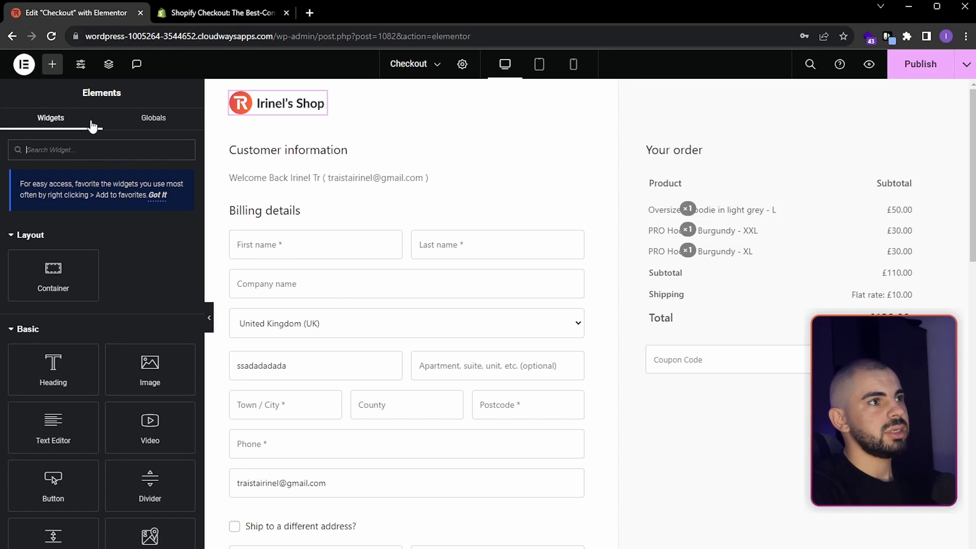
left_click(98, 154)
type("cart")
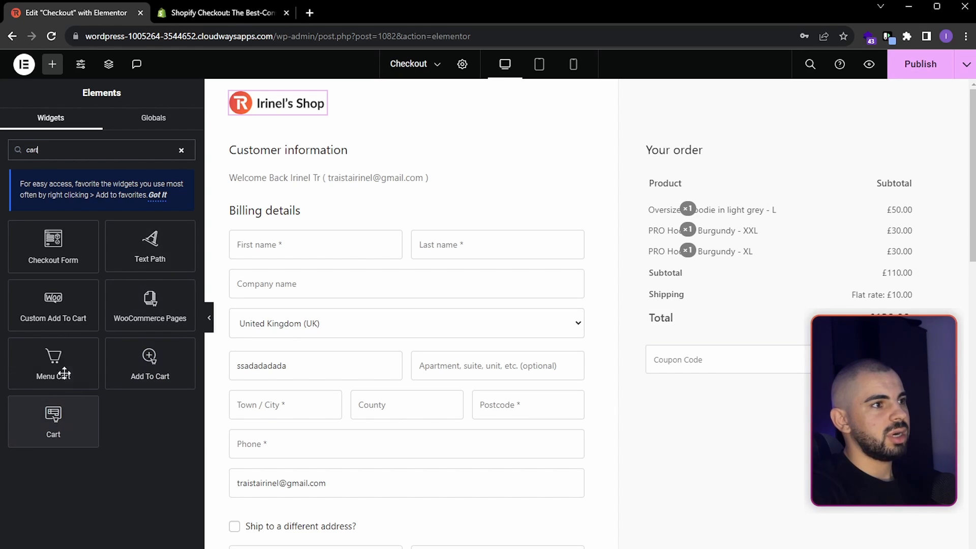
left_click_drag(64, 374, 314, 113)
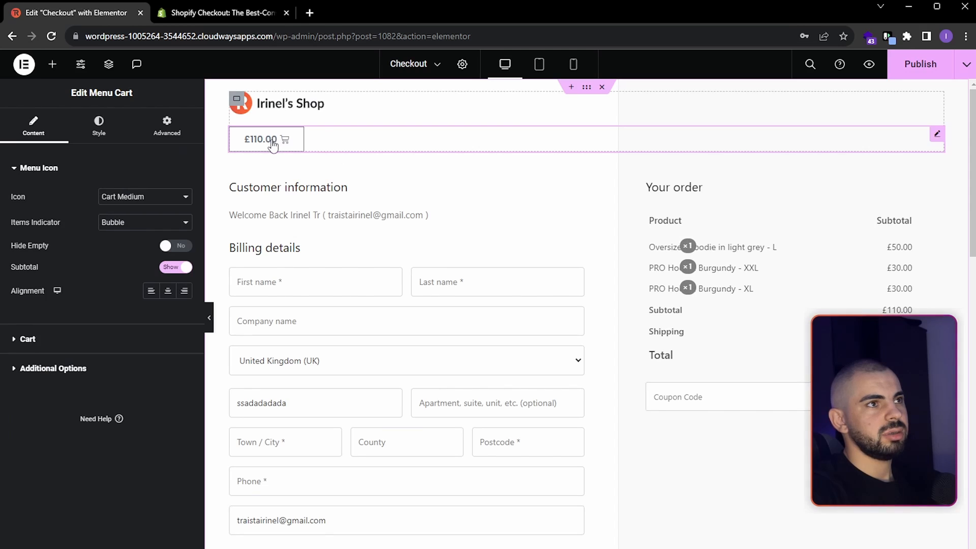
- Hide the subtotal in the Menu Cart widget and change its icon to Bag Medium
left_click(182, 271)
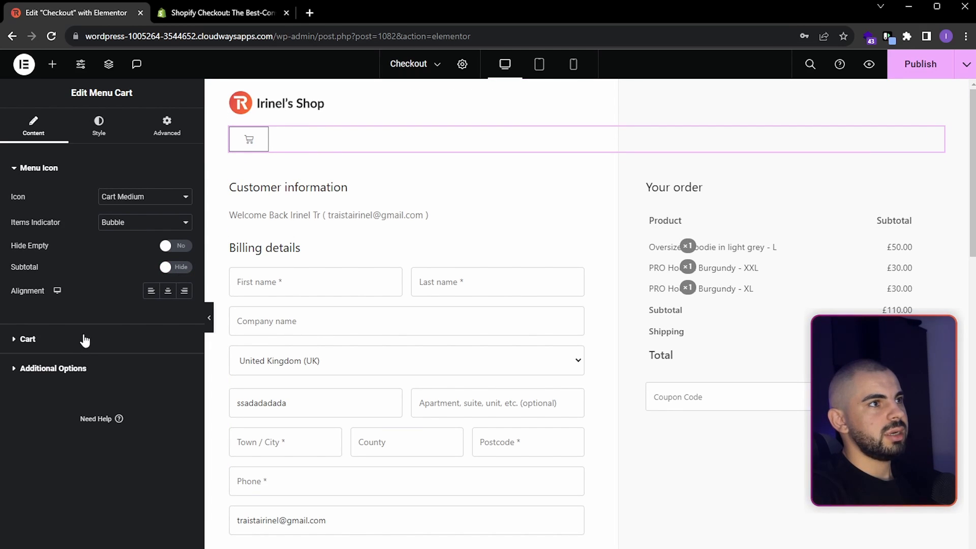
left_click(147, 198)
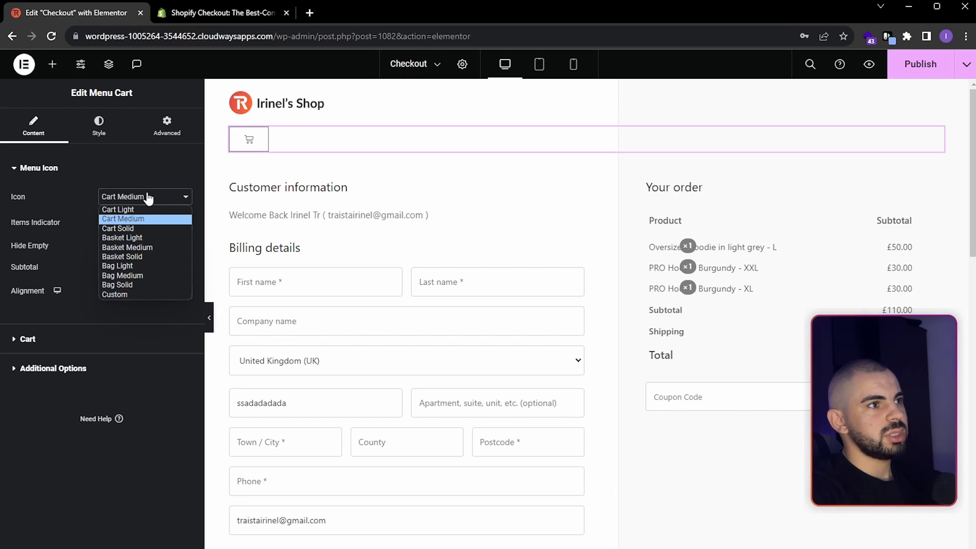
left_click(135, 276)
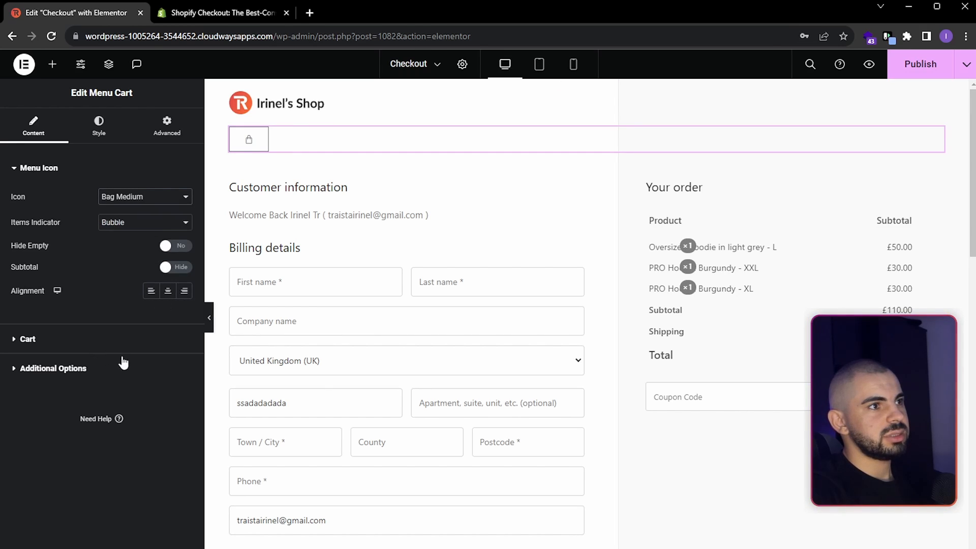
- Open the side cart preview and hide the Checkout button in the Menu Cart's cart settings
left_click(59, 340)
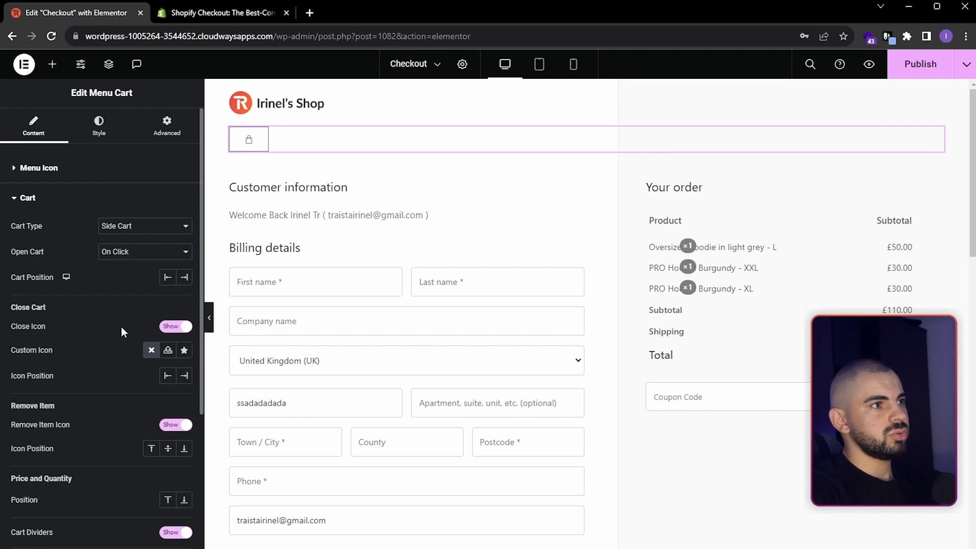
scroll(121, 328, "down", 4)
left_click(248, 140)
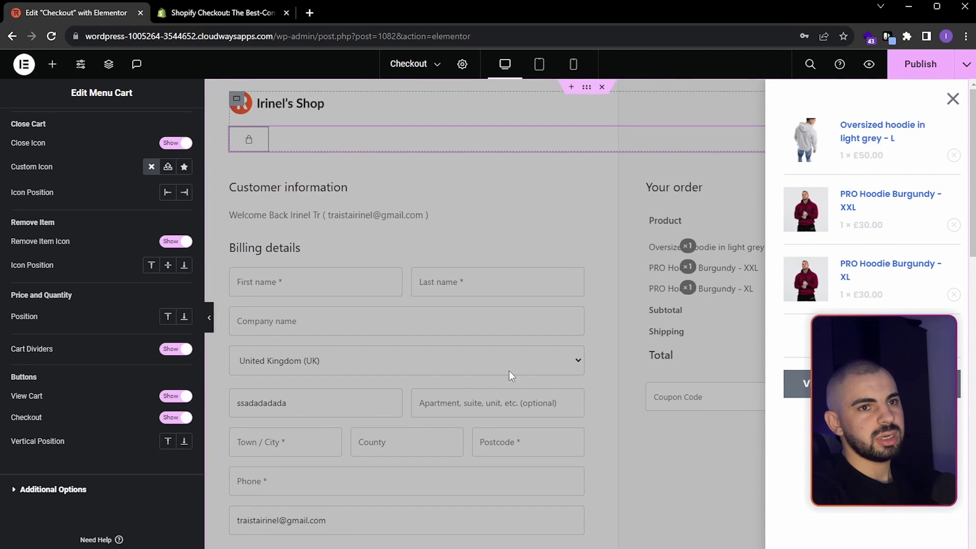
scroll(158, 389, "down", 1)
left_click(174, 396)
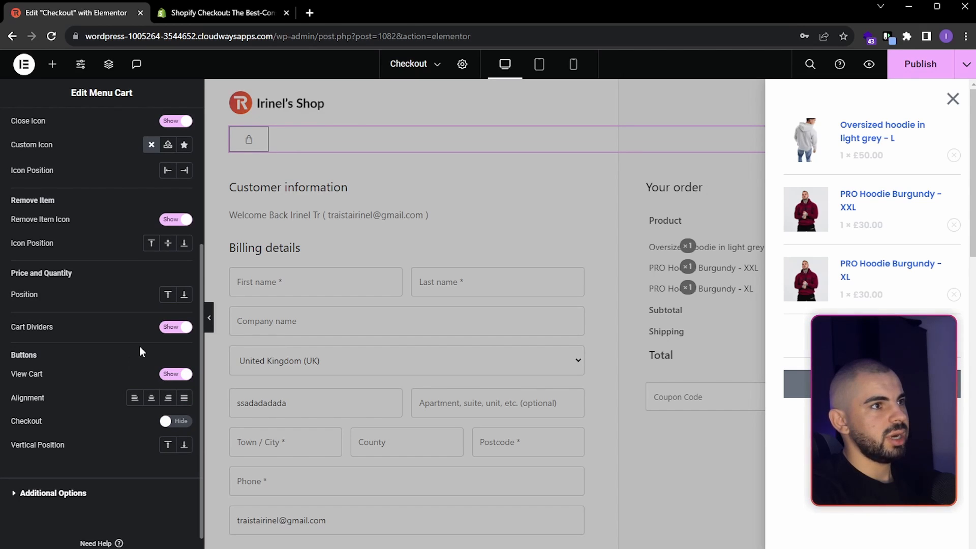
scroll(144, 295, "up", 5)
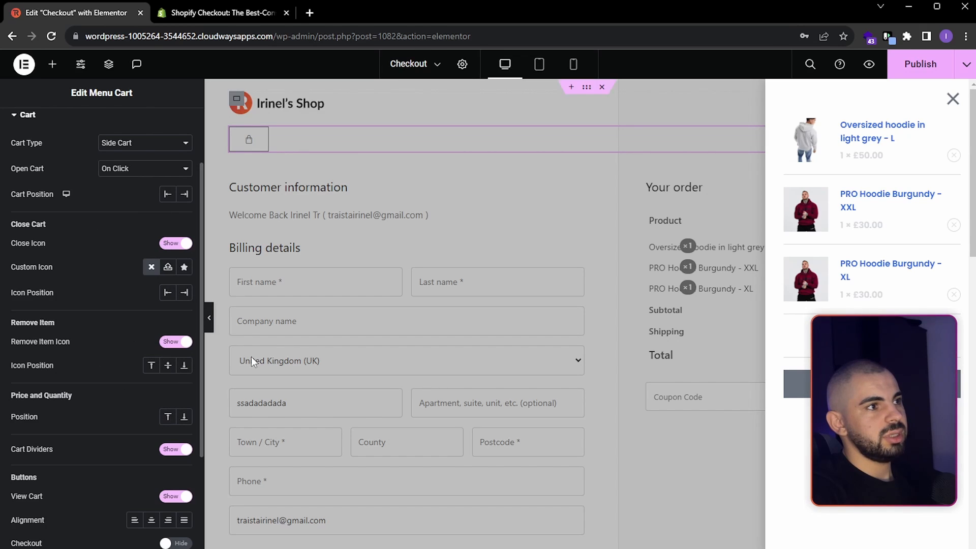
scroll(137, 341, "up", 3)
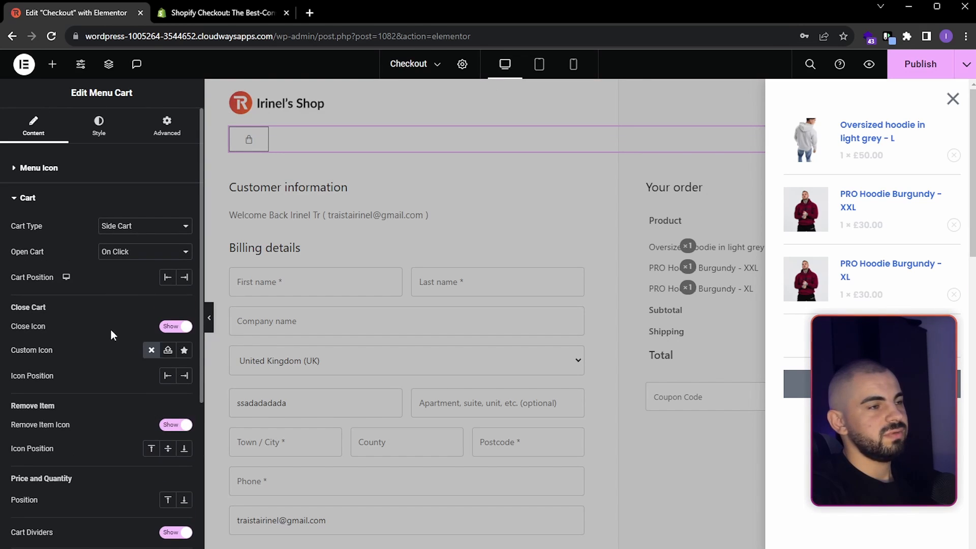
- Turn off Automatically Update Cart in the Menu Cart's additional options
left_click(44, 201)
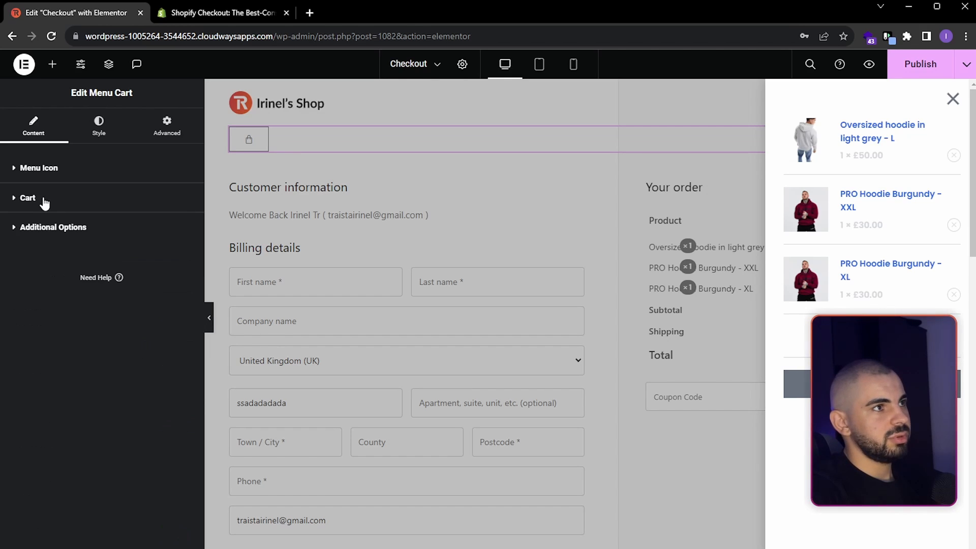
left_click(62, 232)
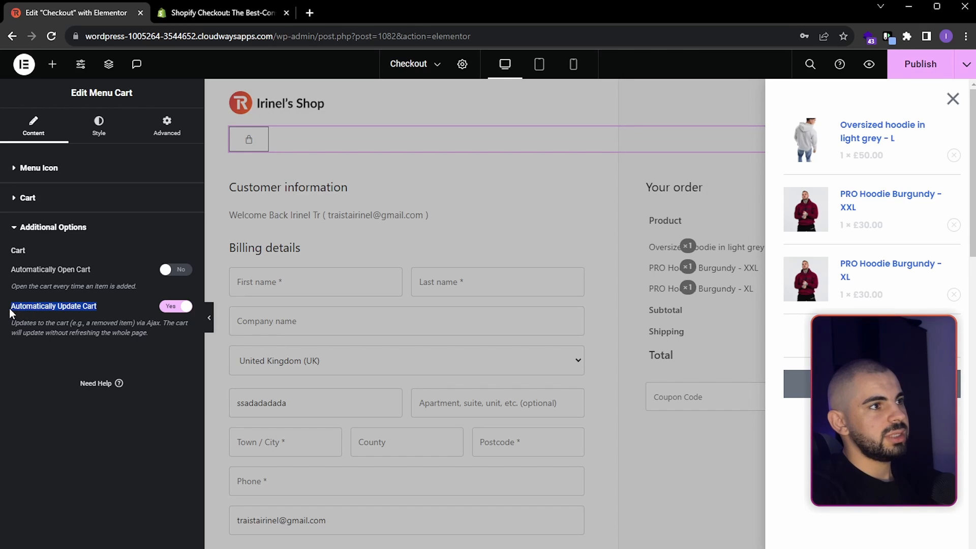
left_click(177, 311)
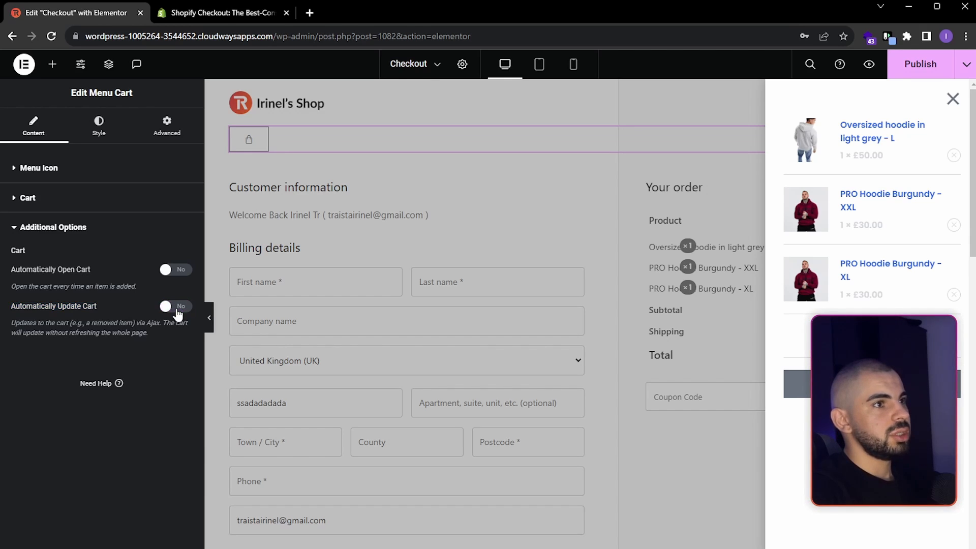
- Set the menu cart icon's color to the global Primary color for the normal state and Secondary for the hover state
left_click(67, 197)
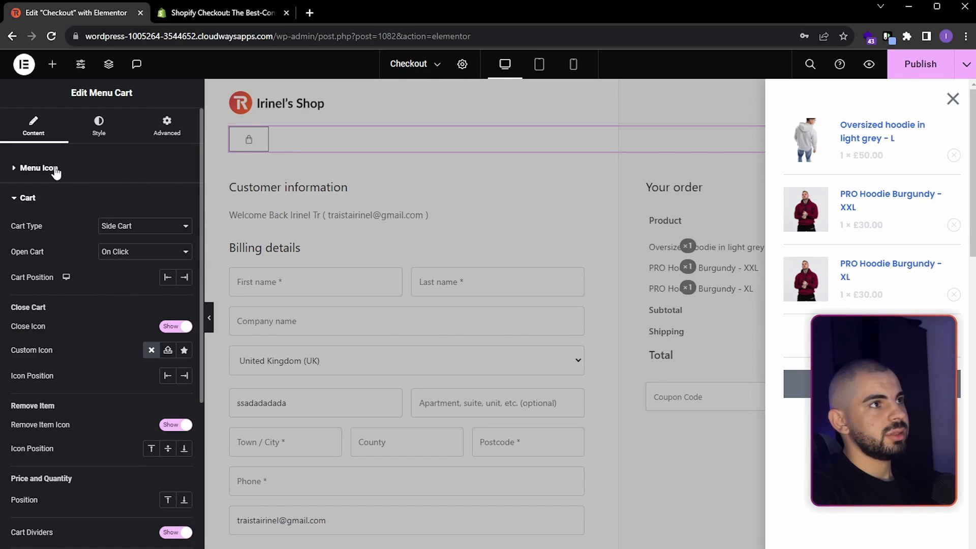
left_click(98, 131)
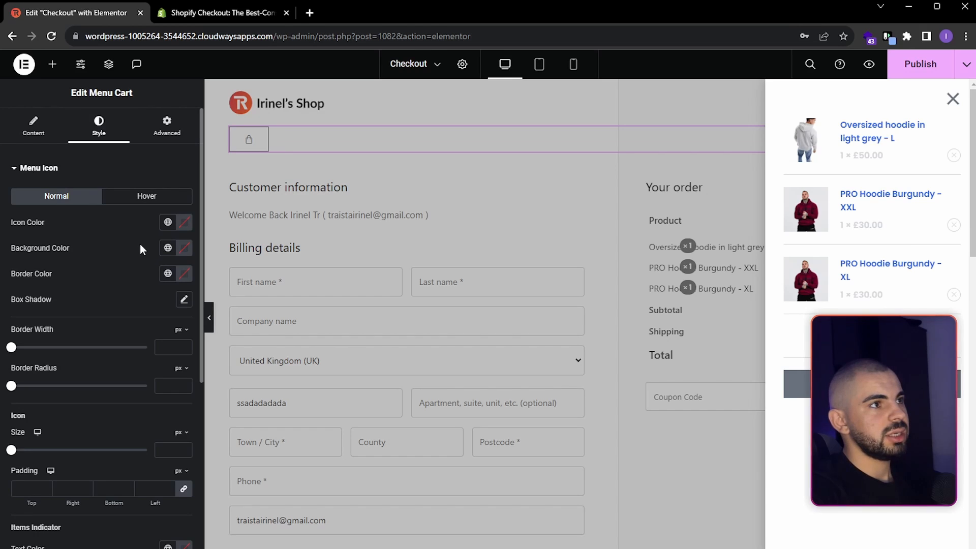
scroll(155, 277, "down", 3)
scroll(155, 277, "up", 3)
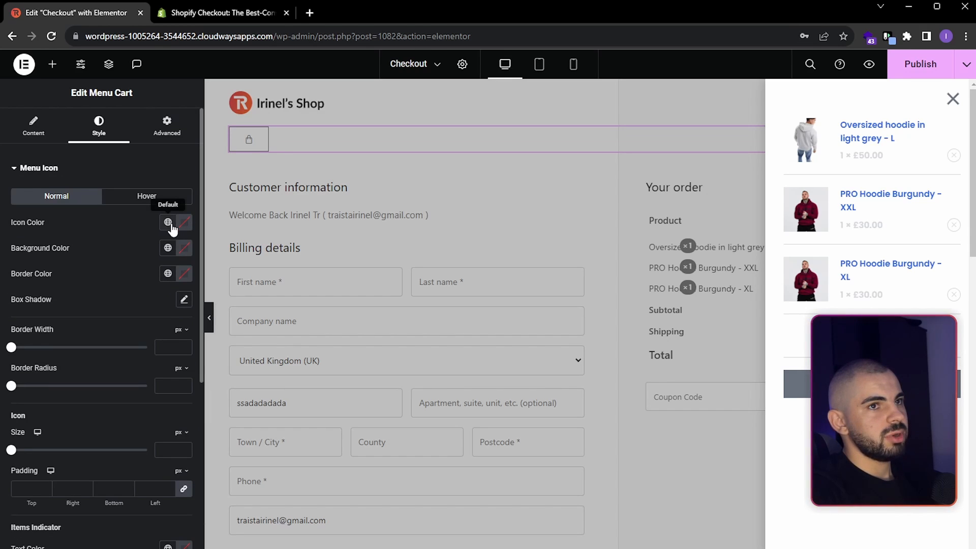
left_click(168, 223)
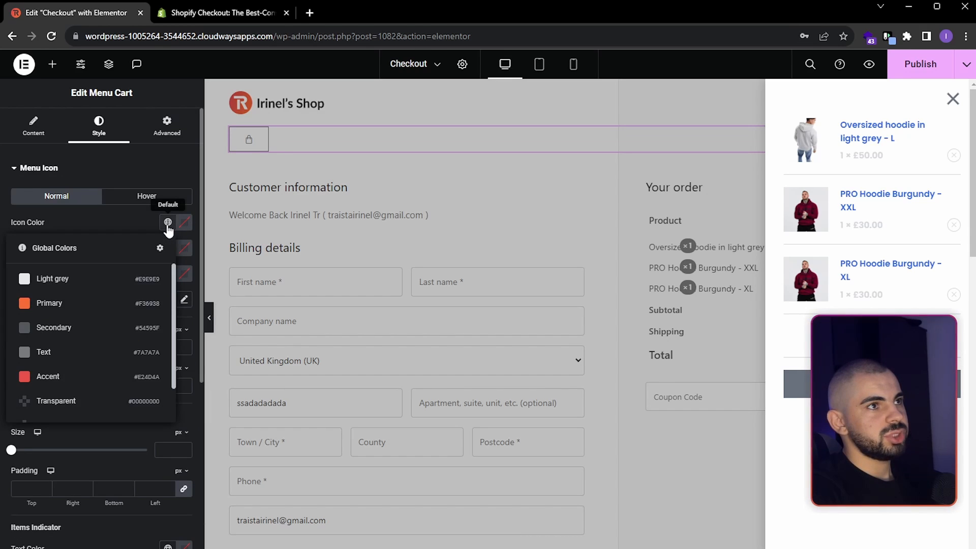
left_click(78, 307)
left_click(164, 201)
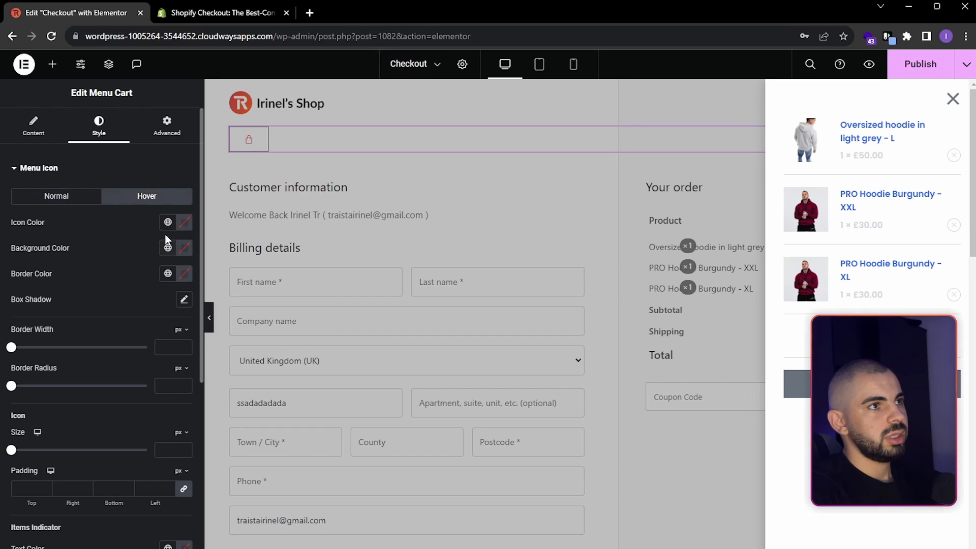
left_click(168, 222)
left_click(83, 332)
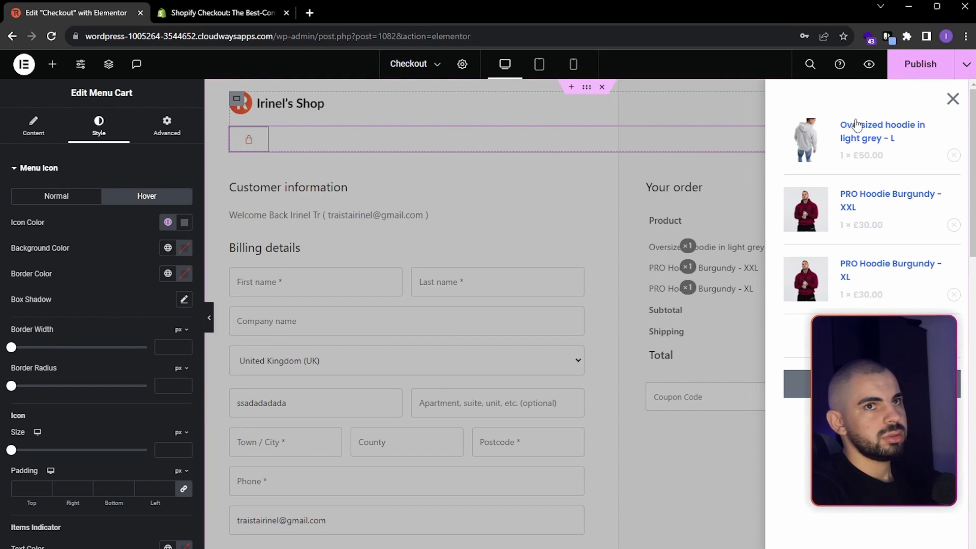
- Close the side cart preview, and set the menu cart icon's size to 28 px and its padding to 12 px on all sides
left_click(953, 99)
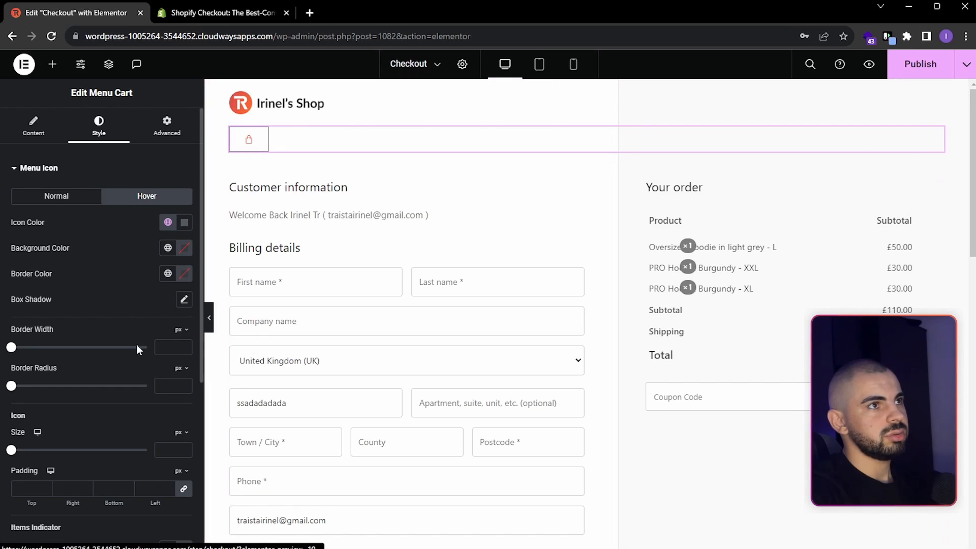
left_click(174, 450)
type("40")
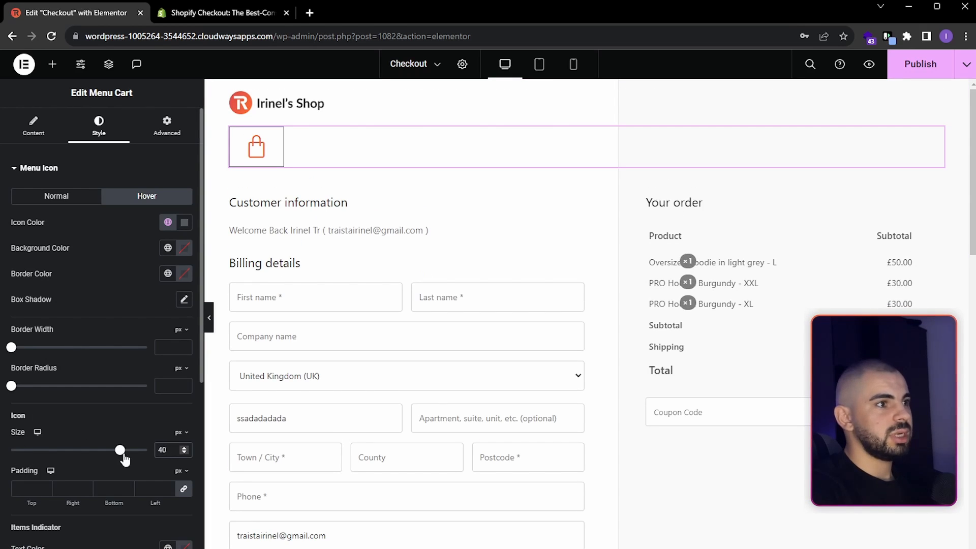
left_click_drag(122, 458, 92, 458)
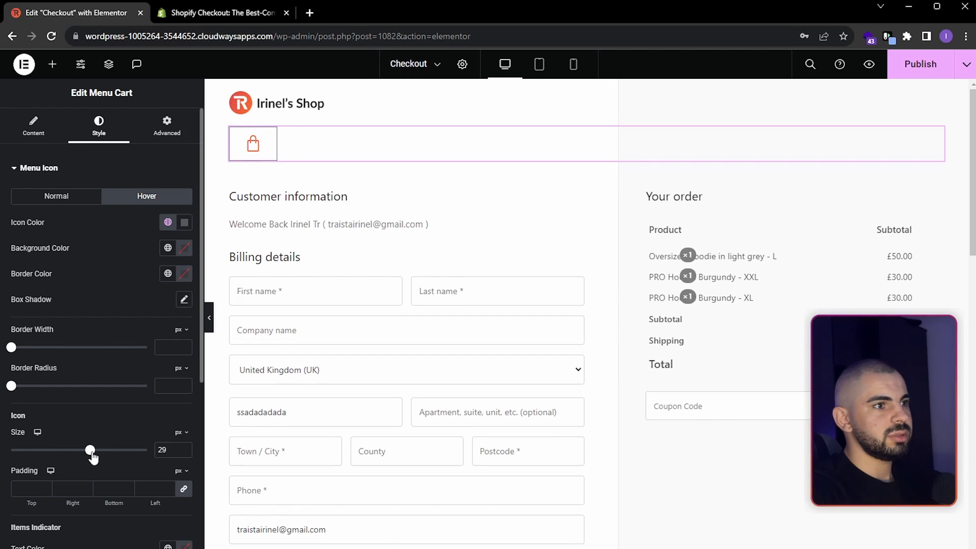
left_click(30, 491)
type("15")
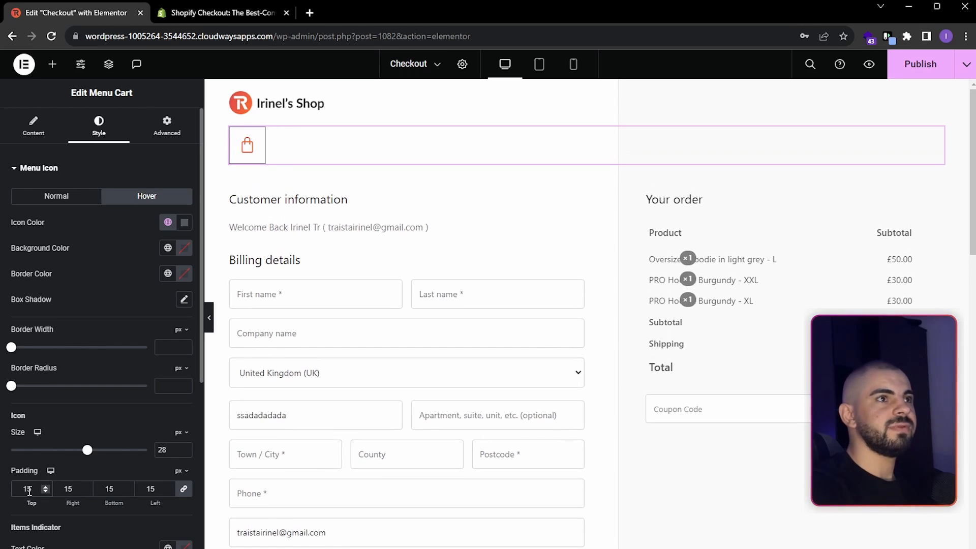
type("12")
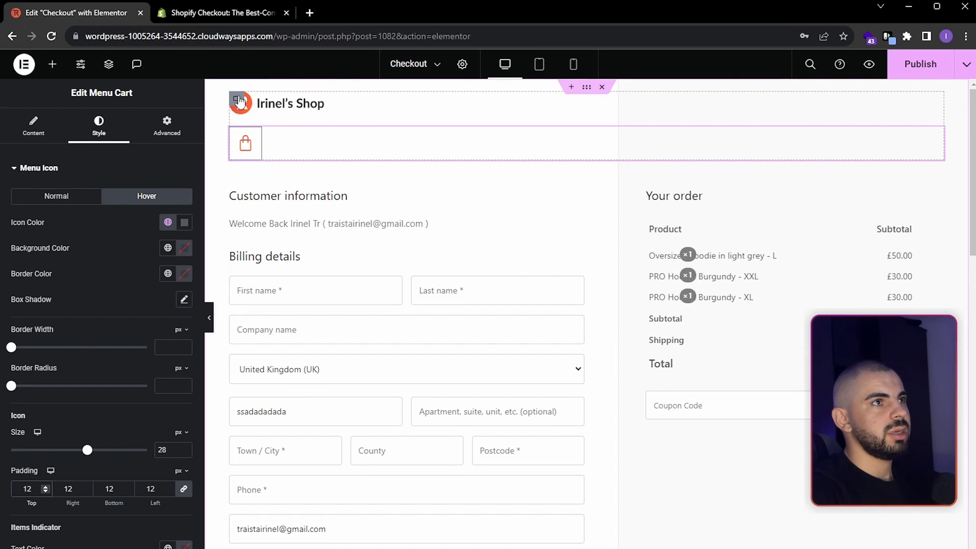
left_click(93, 300)
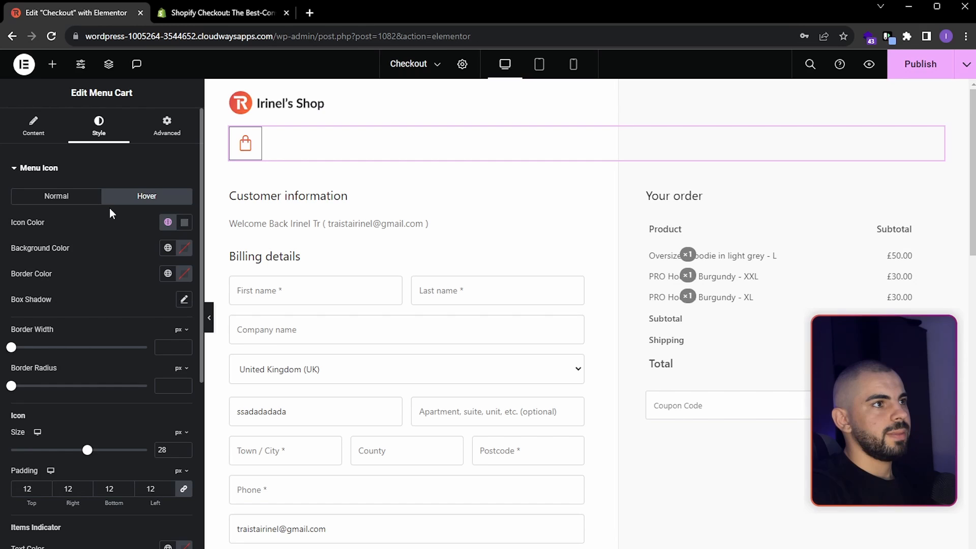
- Reopen the side cart preview and set the product title's normal color to the global Secondary color
left_click(82, 170)
left_click(247, 146)
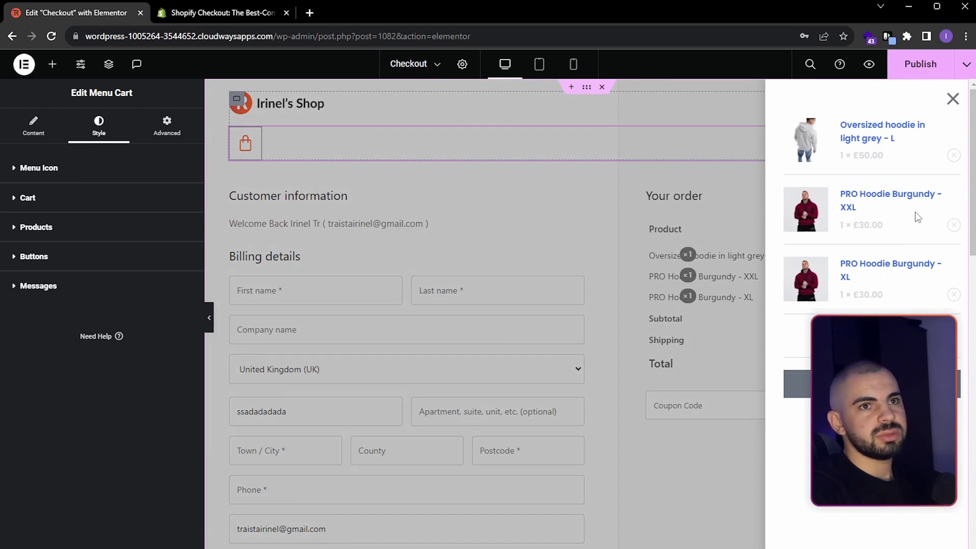
left_click(54, 231)
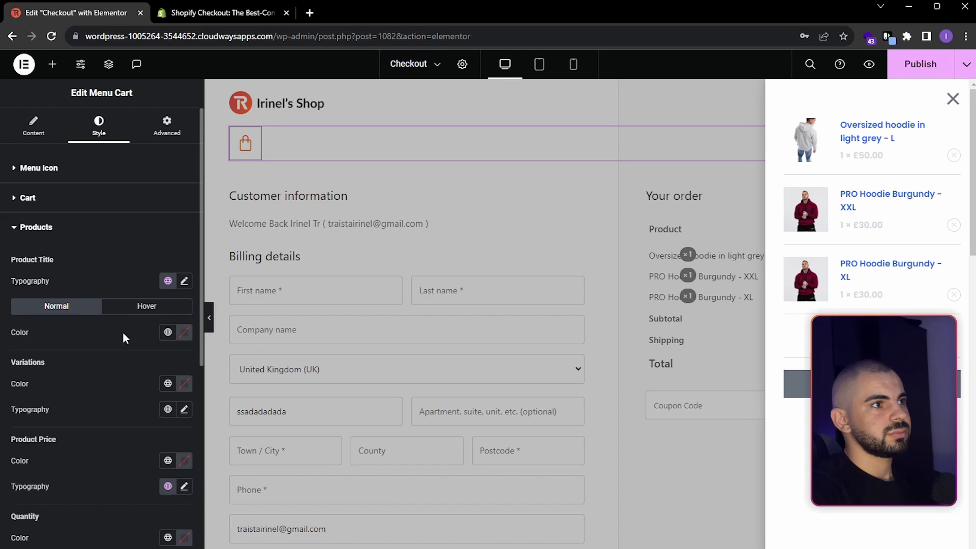
left_click(168, 333)
left_click(70, 438)
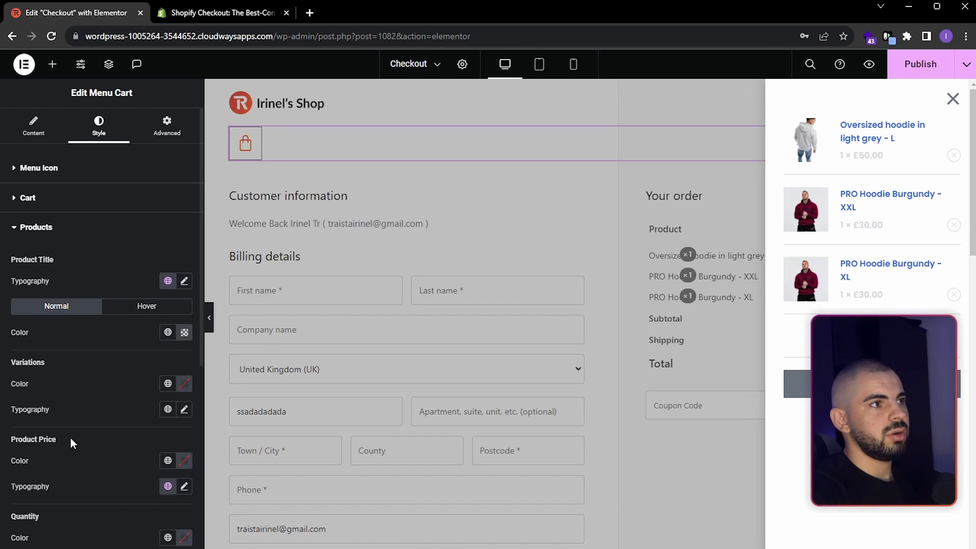
- Set the side cart's product price and quantity colors to the global Text color
scroll(148, 445, "down", 2)
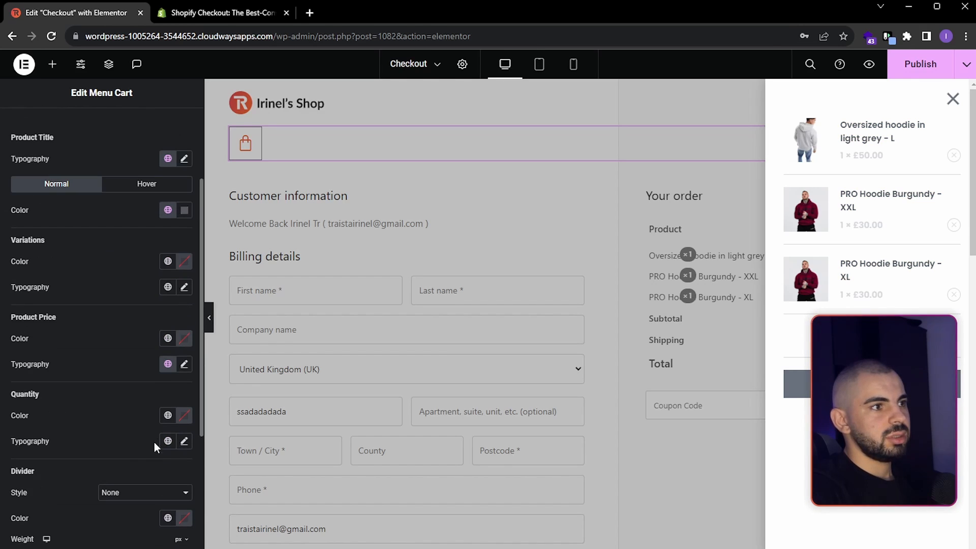
left_click(168, 349)
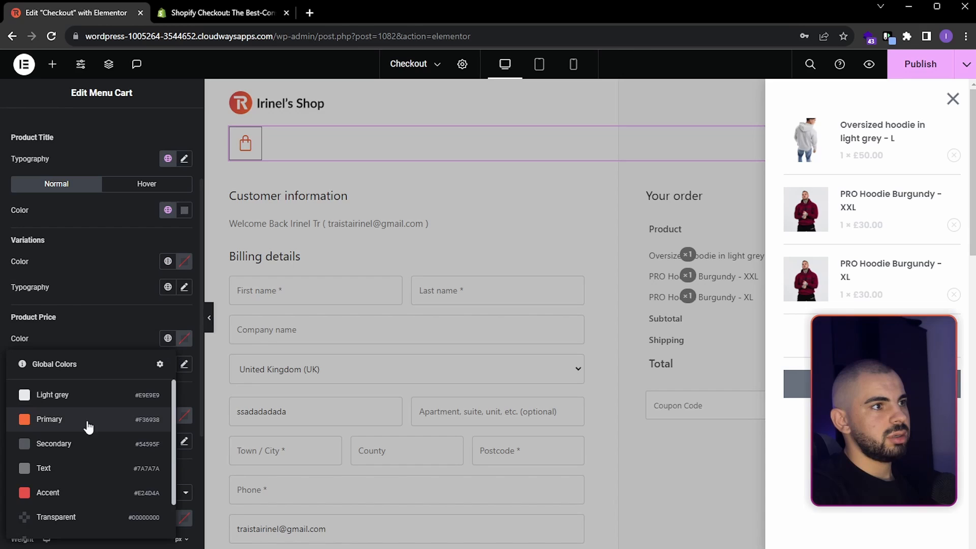
left_click(72, 464)
left_click(168, 416)
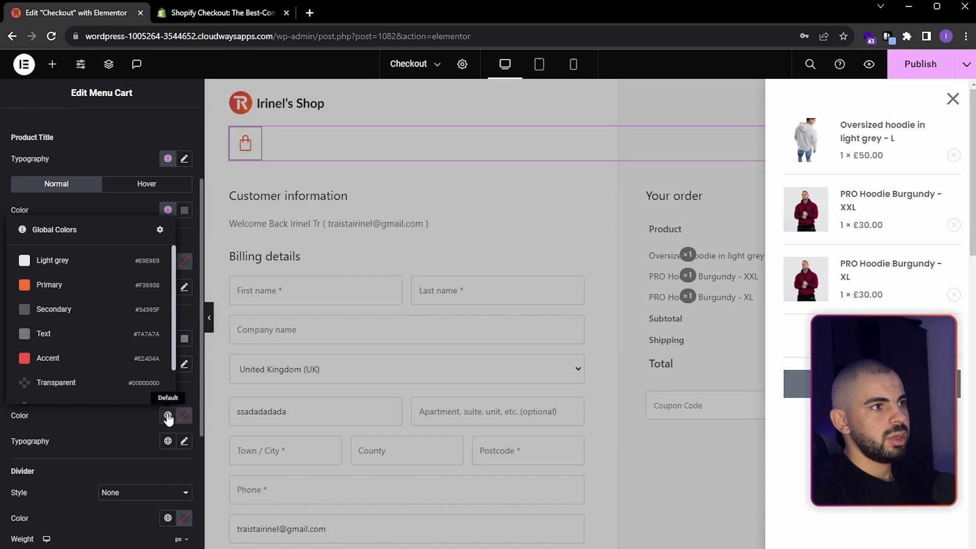
left_click(93, 341)
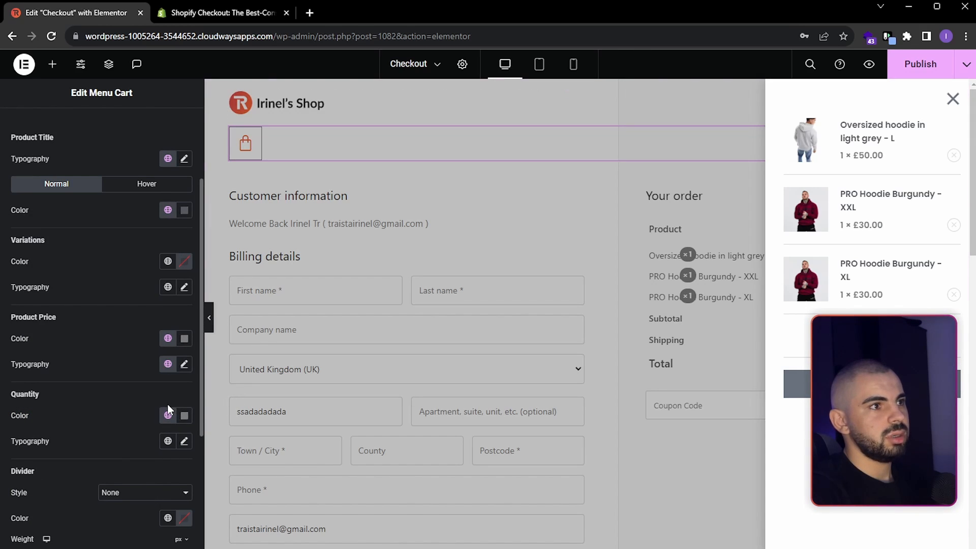
- Set the side cart's remove item icon to the global Secondary color and align the subtotal to the left
scroll(69, 320, "up", 2)
left_click(102, 204)
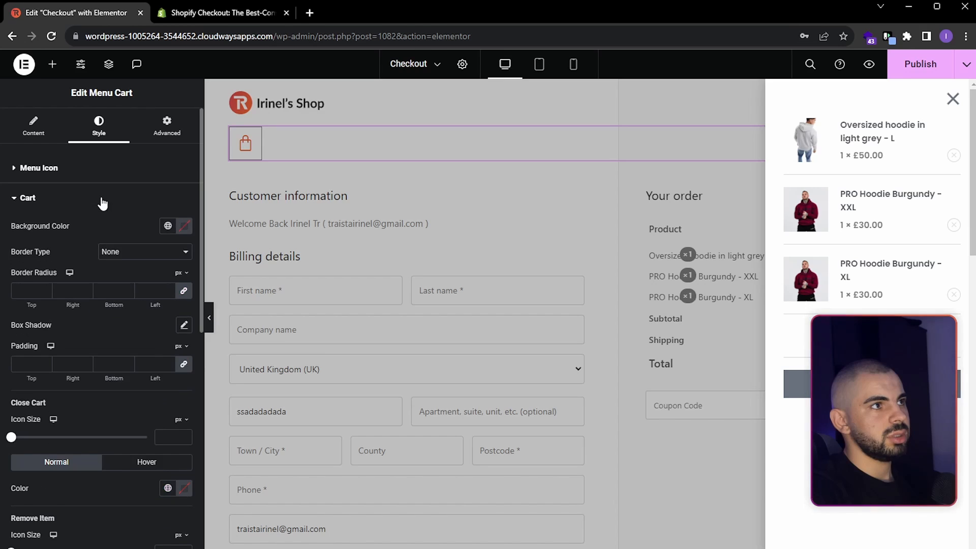
scroll(155, 400, "down", 2)
scroll(147, 417, "down", 1)
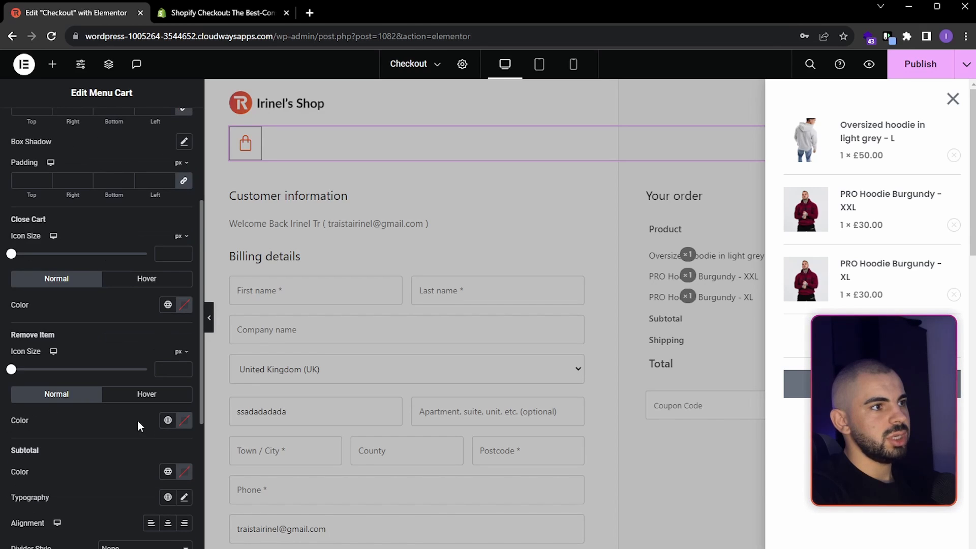
left_click(168, 420)
left_click(66, 315)
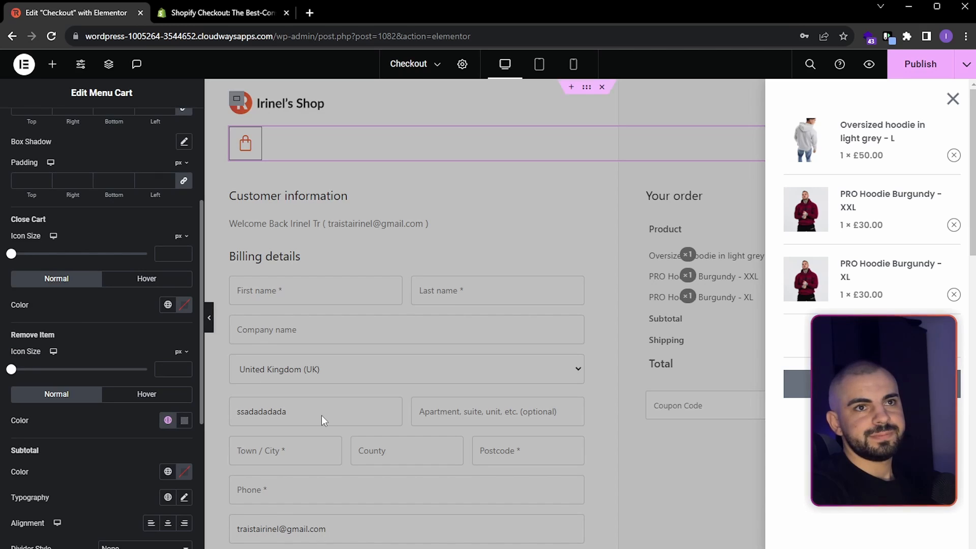
scroll(110, 249, "down", 4)
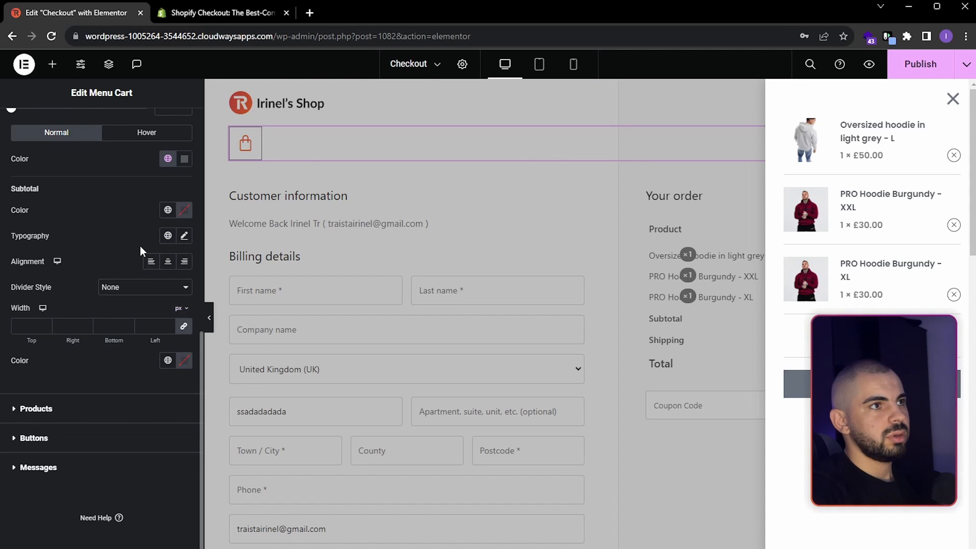
left_click(151, 264)
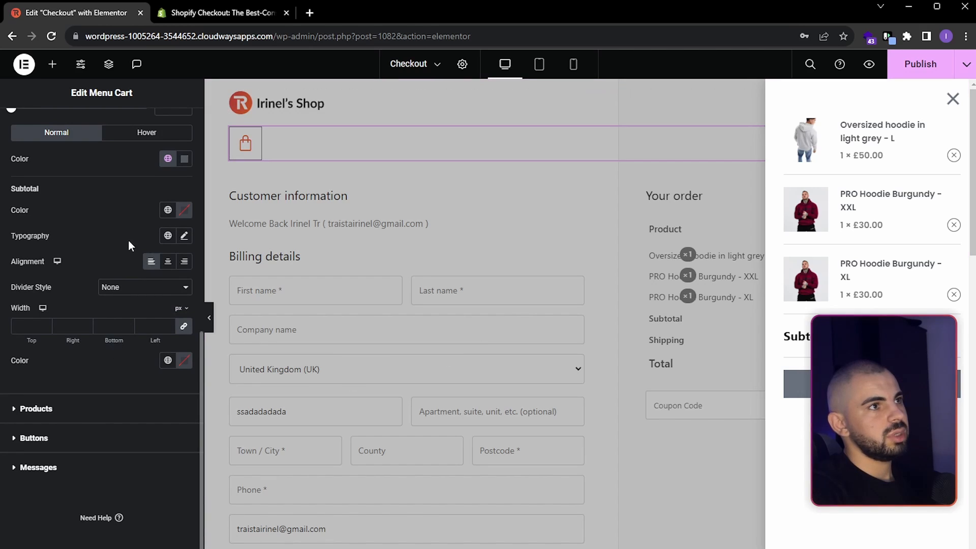
- Apply the global Primary font to the side cart's subtotal typography
scroll(128, 240, "up", 1)
left_click(167, 297)
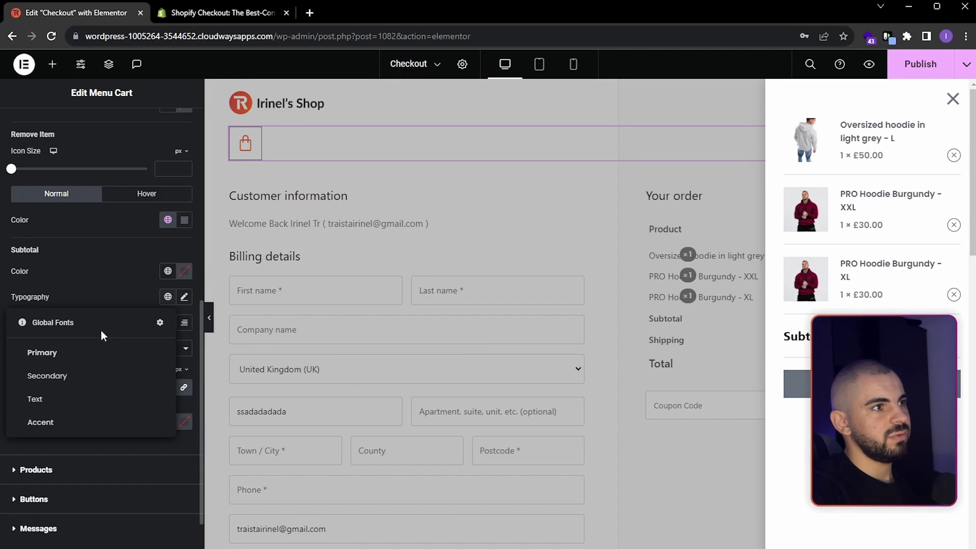
left_click(84, 355)
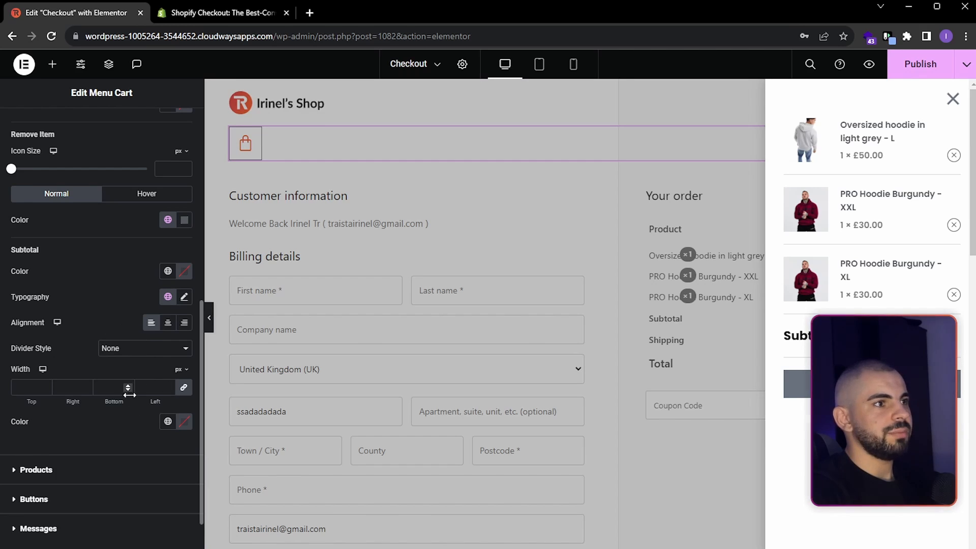
- Set the View Cart button's normal background color to the global Primary color
scroll(124, 397, "down", 2)
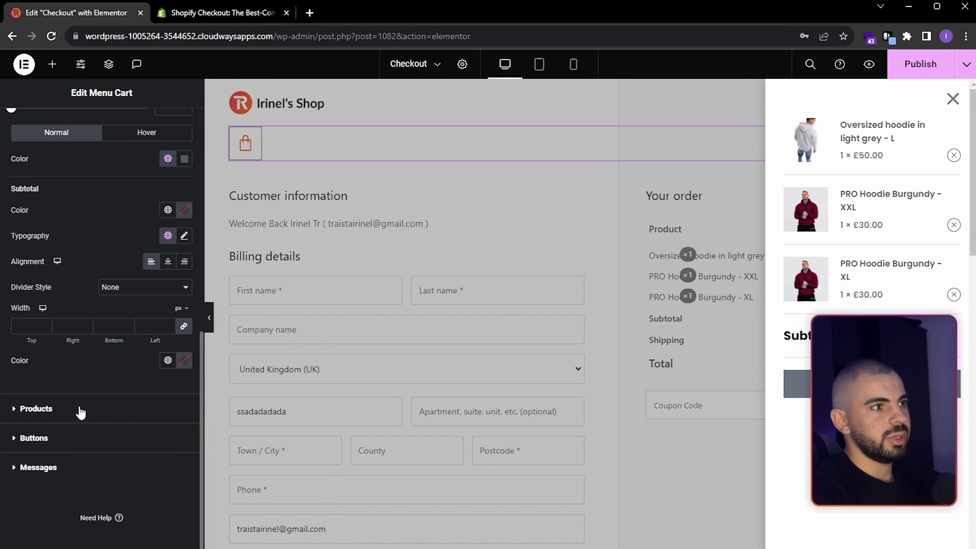
left_click(120, 436)
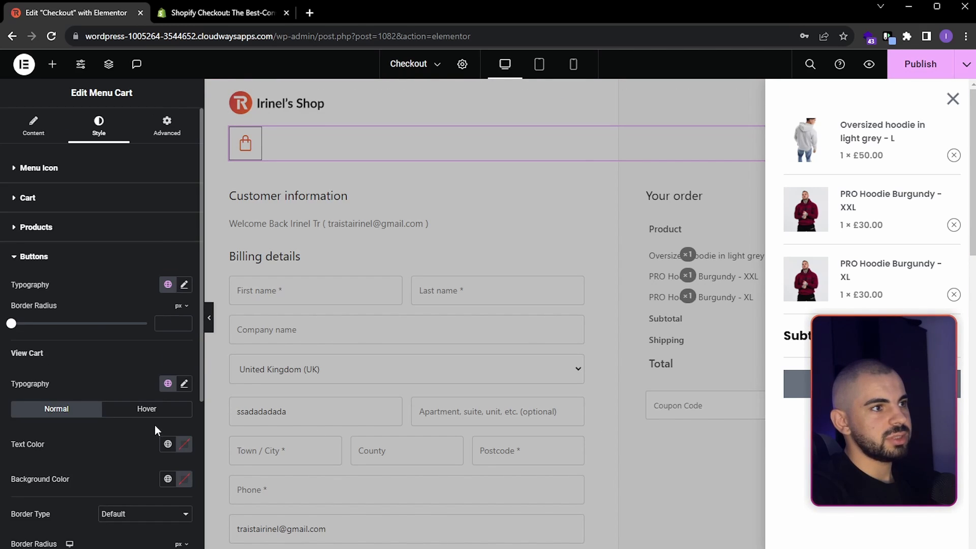
left_click(168, 322)
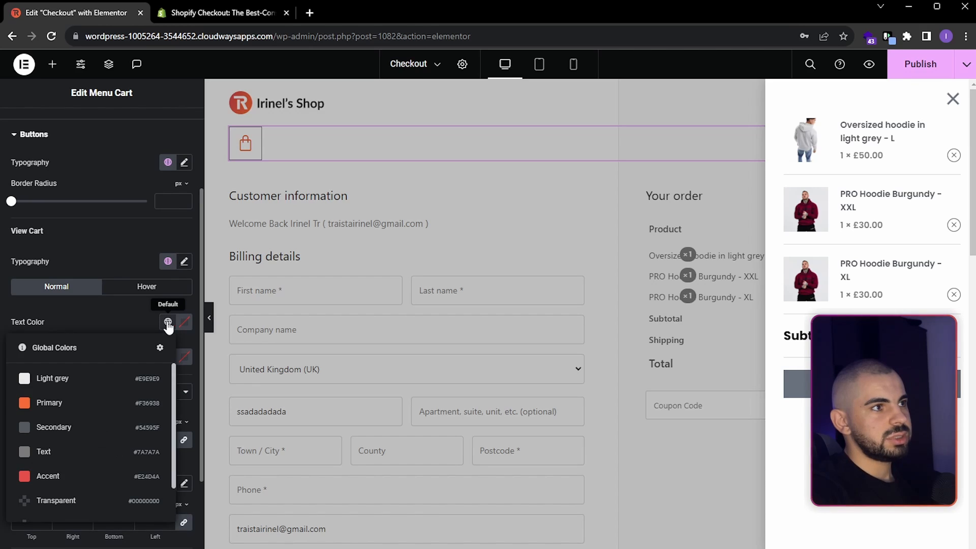
left_click(168, 322)
left_click(167, 357)
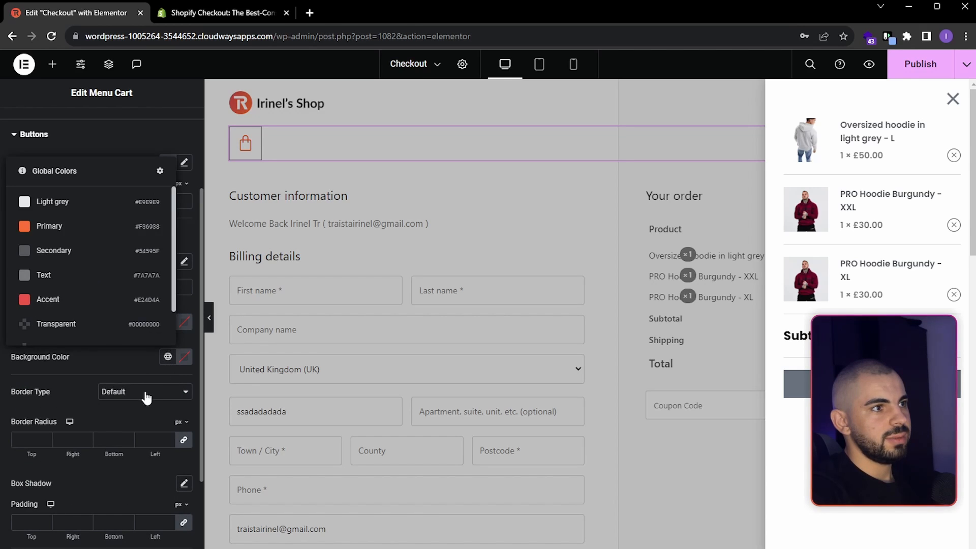
left_click(84, 235)
- Set the View Cart button's hover background to the global Accent color and close the side cart preview
left_click(147, 286)
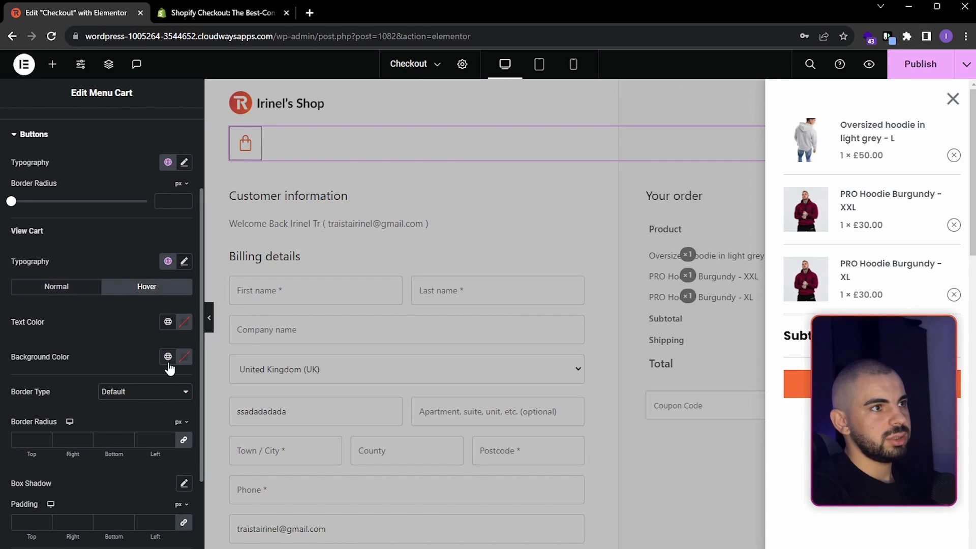
left_click(168, 357)
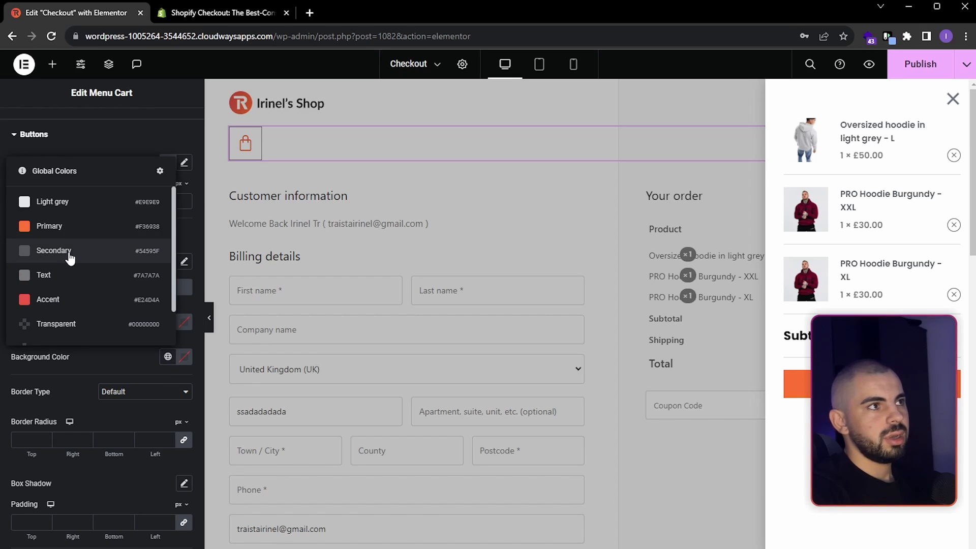
left_click(54, 300)
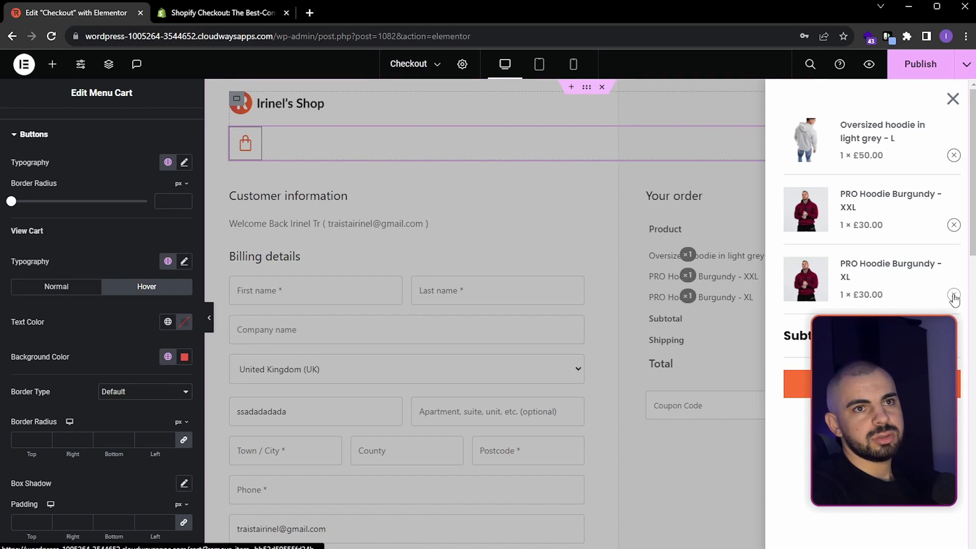
scroll(146, 253, "up", 3)
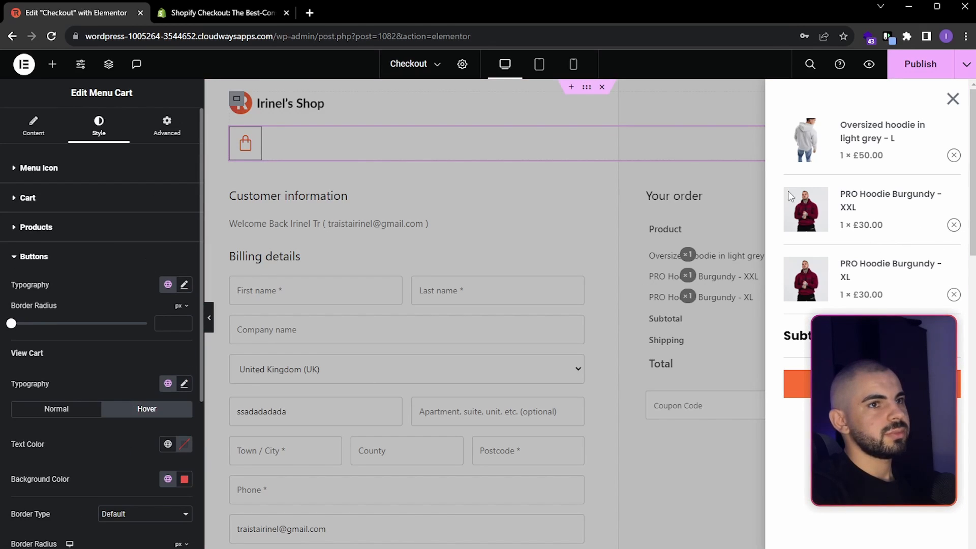
left_click(953, 98)
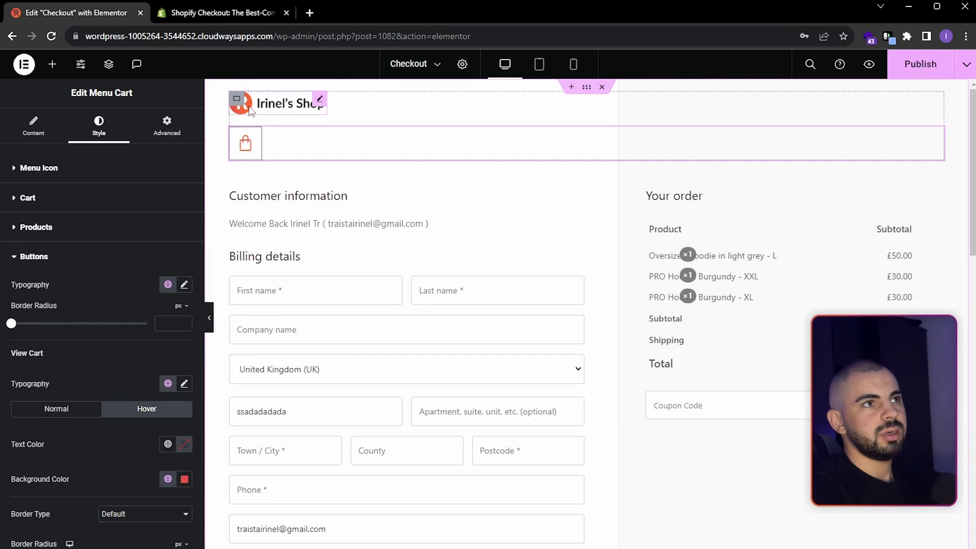
- Arrange the header container's items in a horizontal row with space between them and centered vertical alignment
left_click(236, 99)
left_click(41, 132)
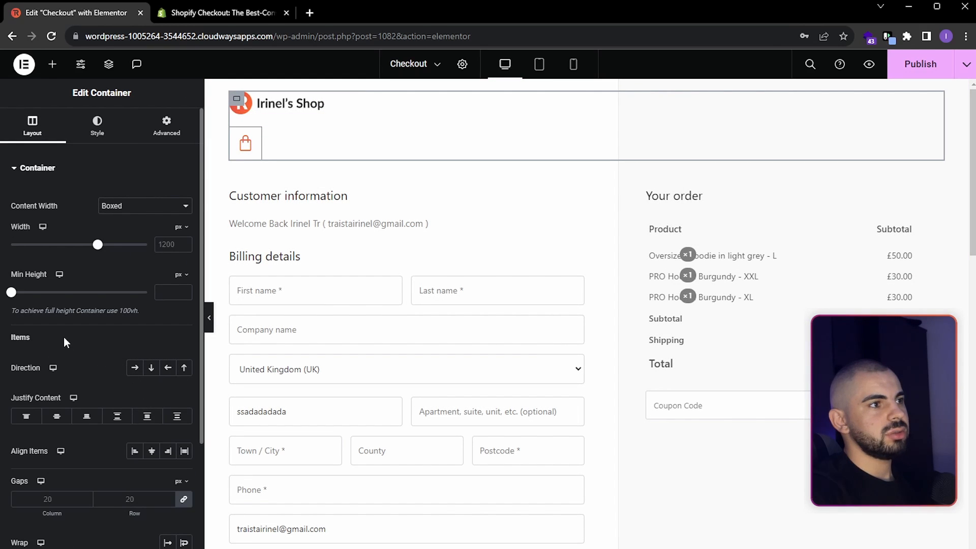
left_click(135, 370)
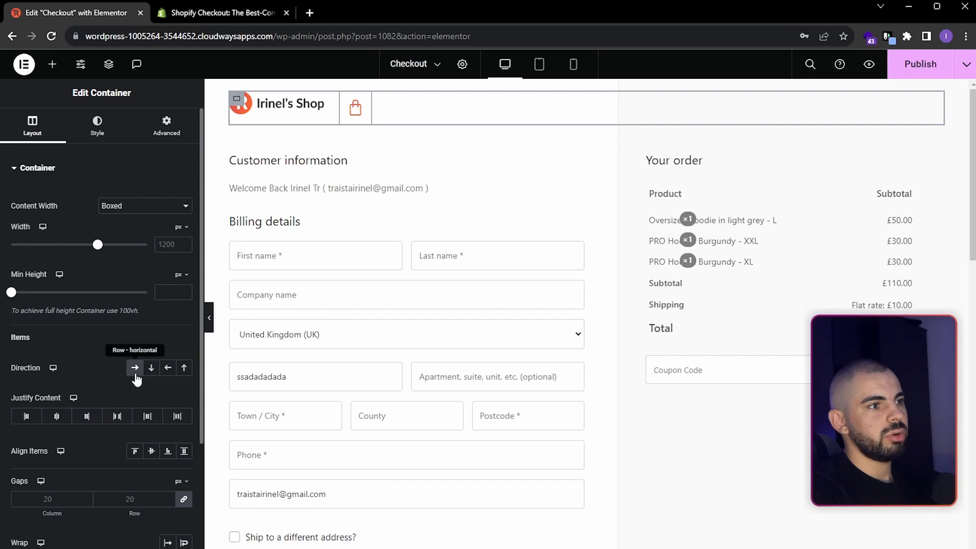
left_click(121, 420)
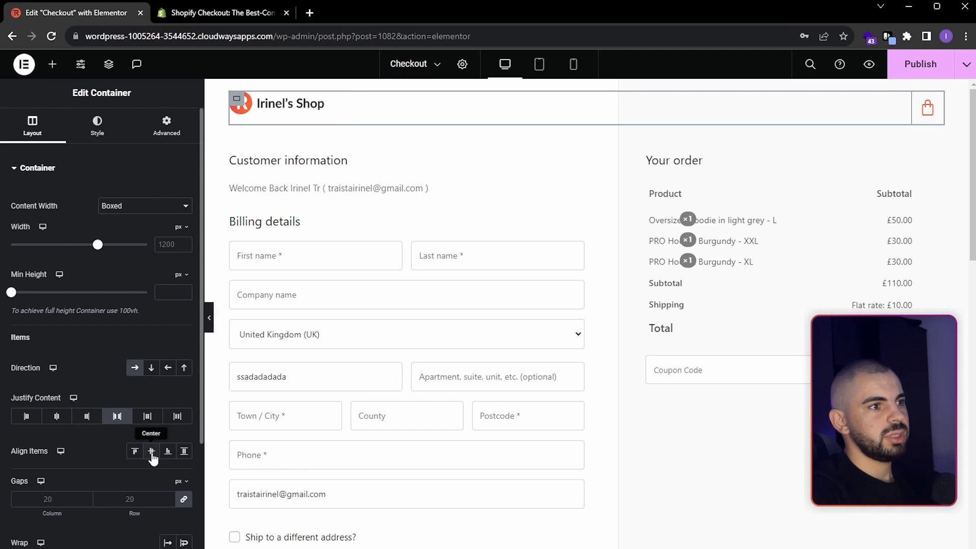
left_click(150, 452)
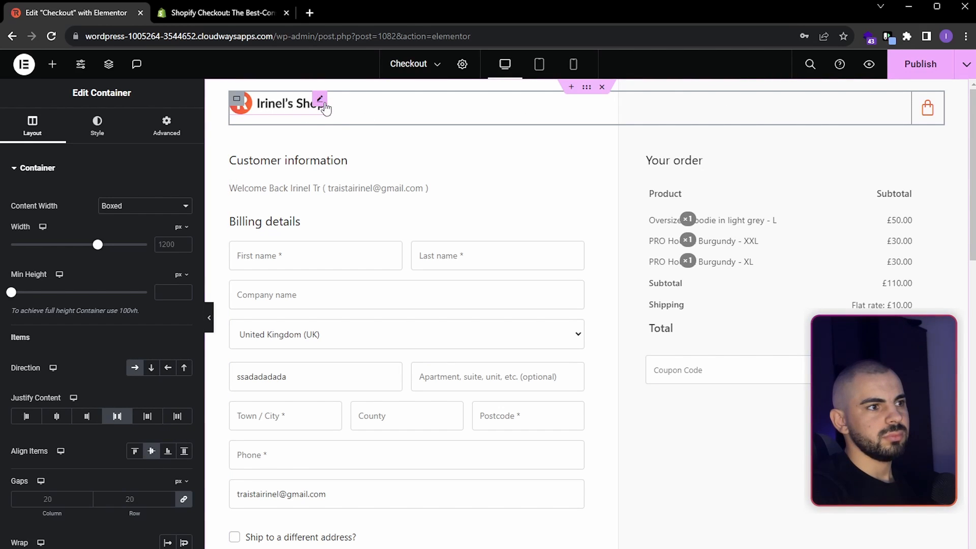
- Clear the Start self-alignment on the logo image so it follows the header container's alignment
left_click(322, 102)
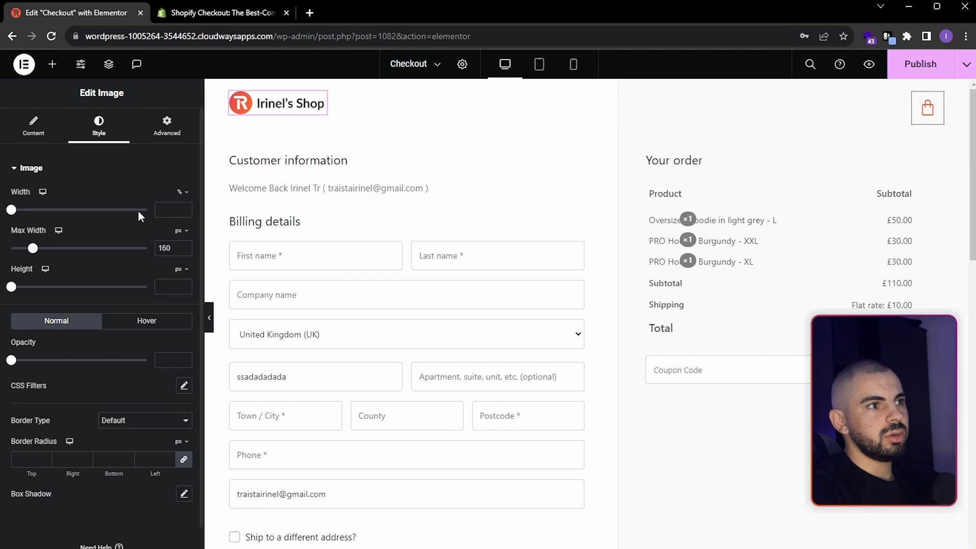
left_click(168, 122)
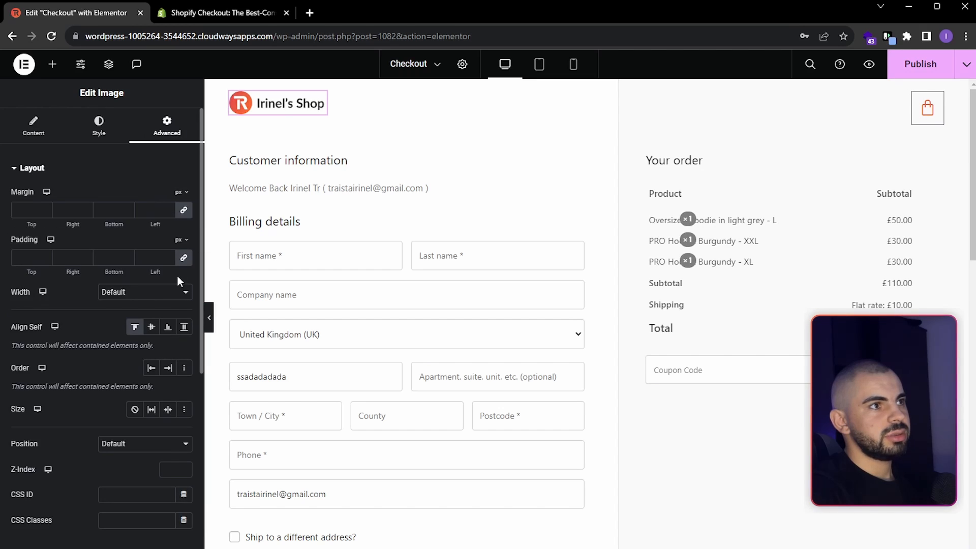
left_click(135, 328)
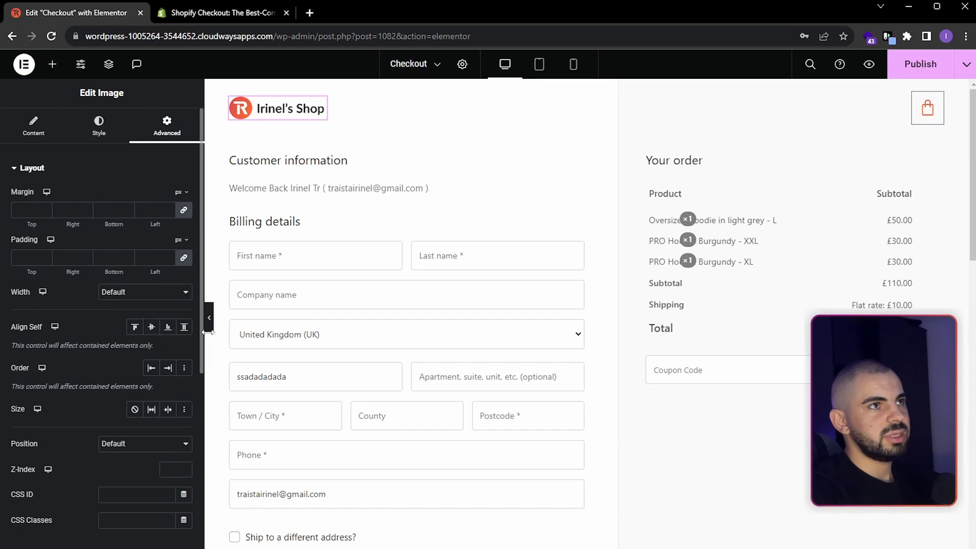
- Set the menu cart icon's border width to 0 px
left_click(928, 108)
left_click(102, 127)
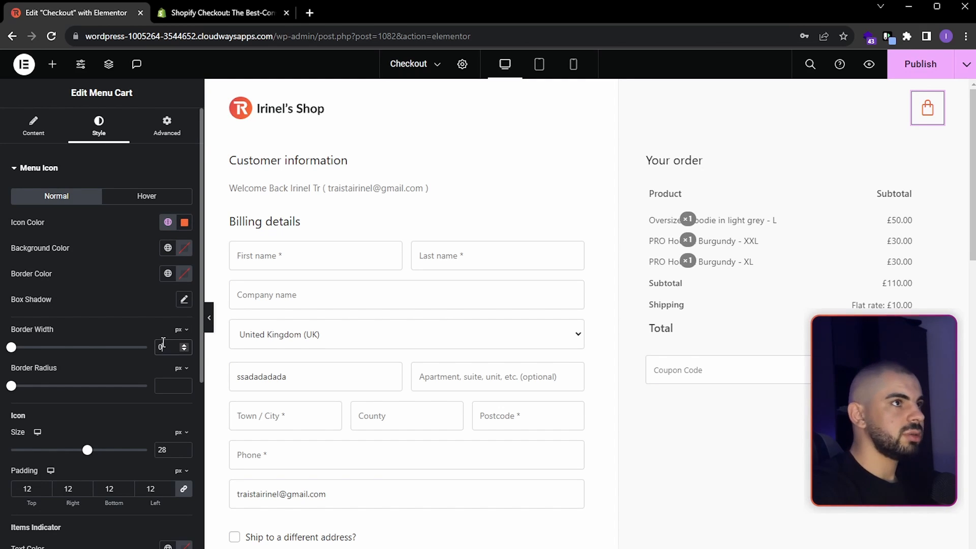
left_click(300, 113)
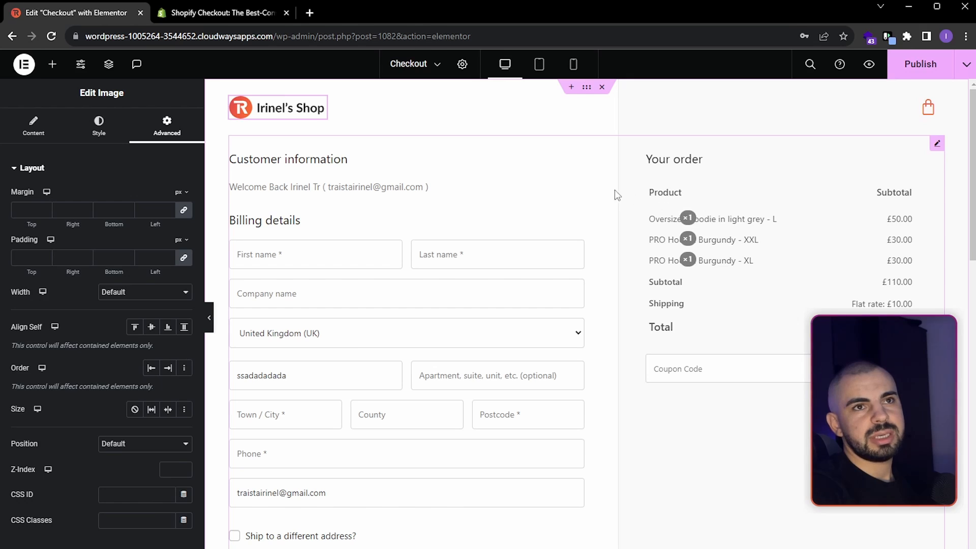
- Publish the checkout page and open its preview to check the header and form layout
left_click(920, 70)
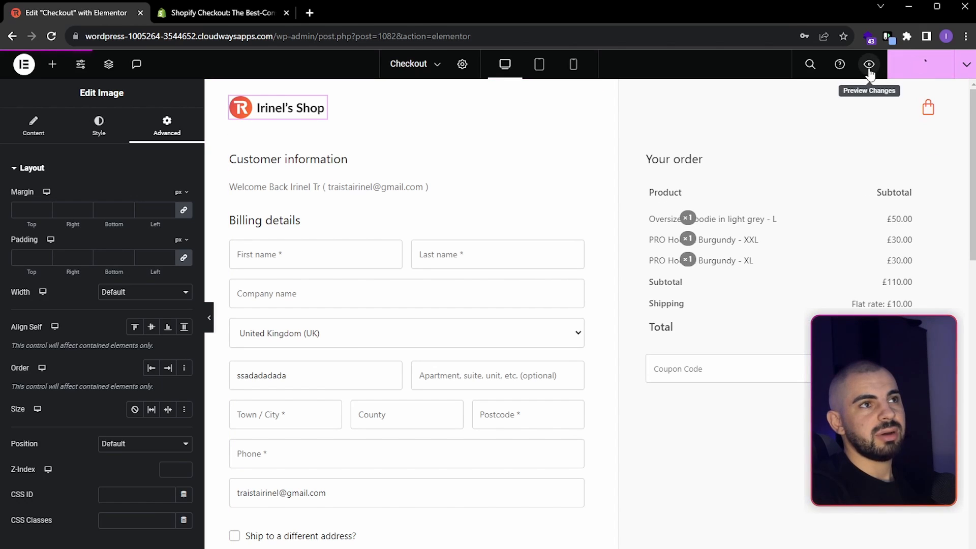
left_click(868, 72)
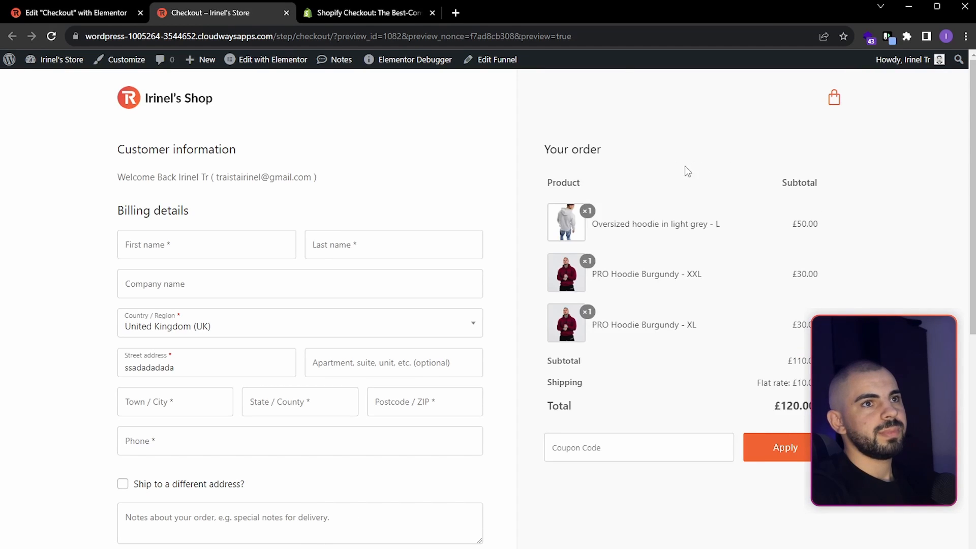
scroll(630, 267, "down", 1)
scroll(630, 267, "up", 1)
scroll(203, 153, "down", 7)
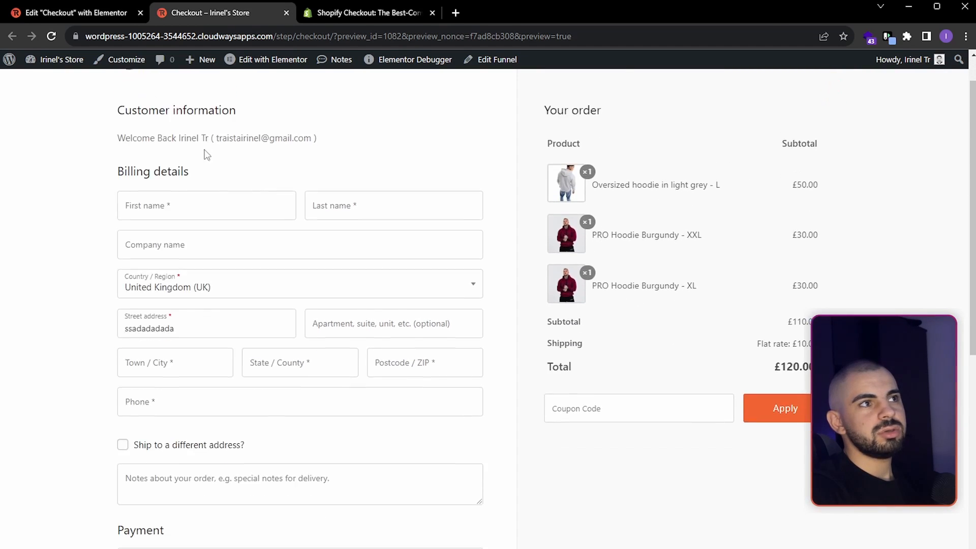
scroll(584, 266, "up", 7)
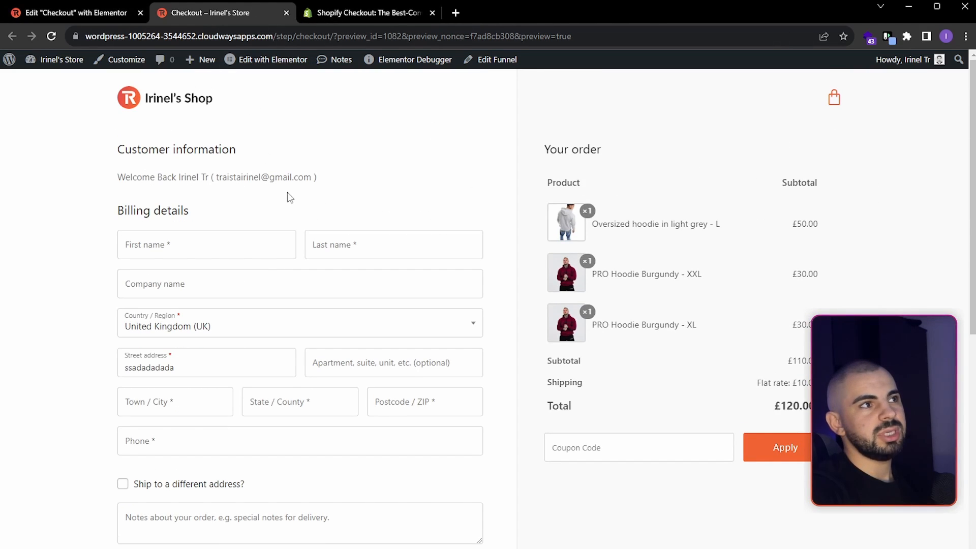
- Return to the editor and set the main checkout container's boxed width to 1100 px
left_click(80, 15)
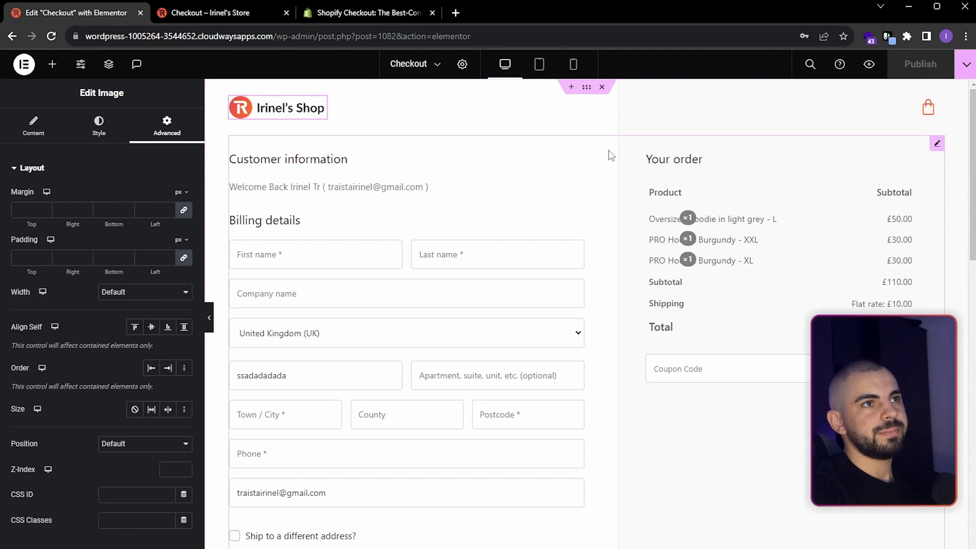
left_click(588, 87)
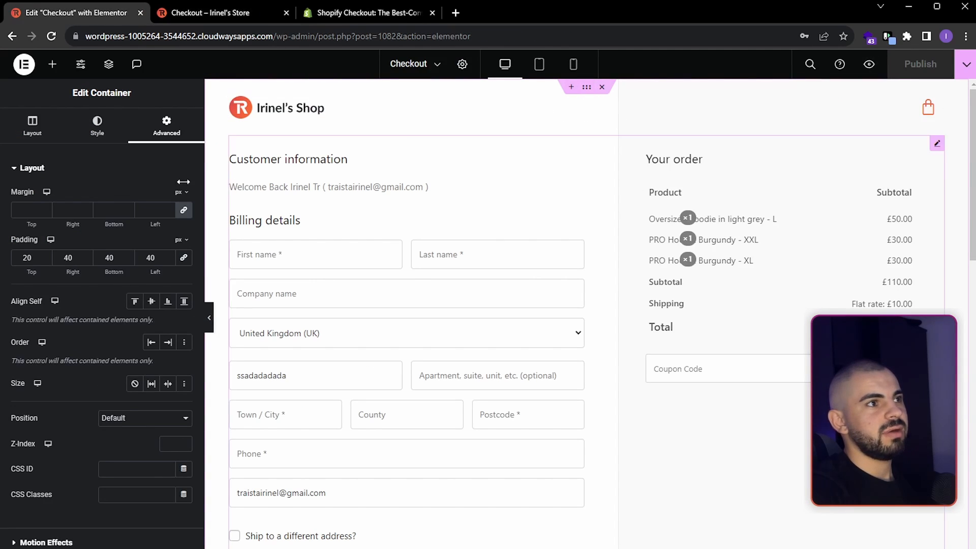
left_click(33, 128)
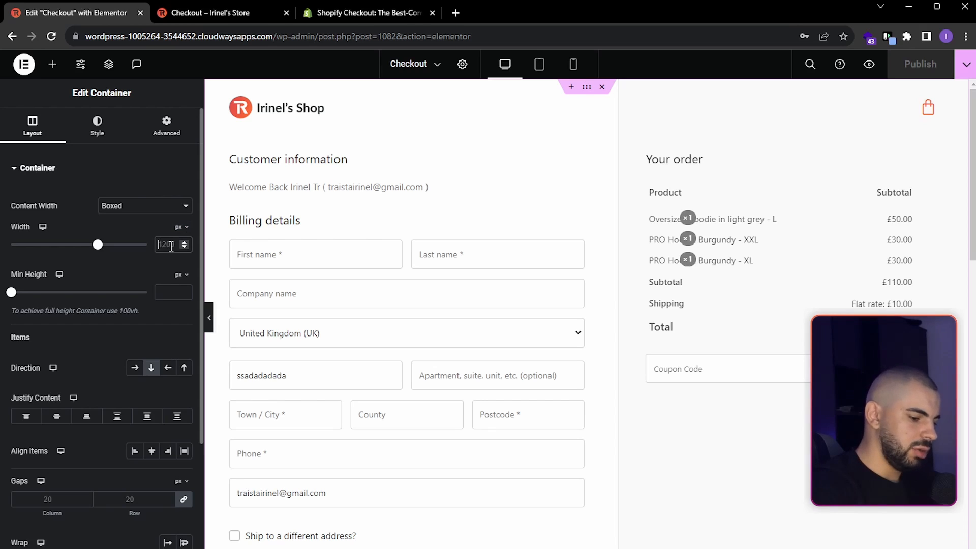
type("11")
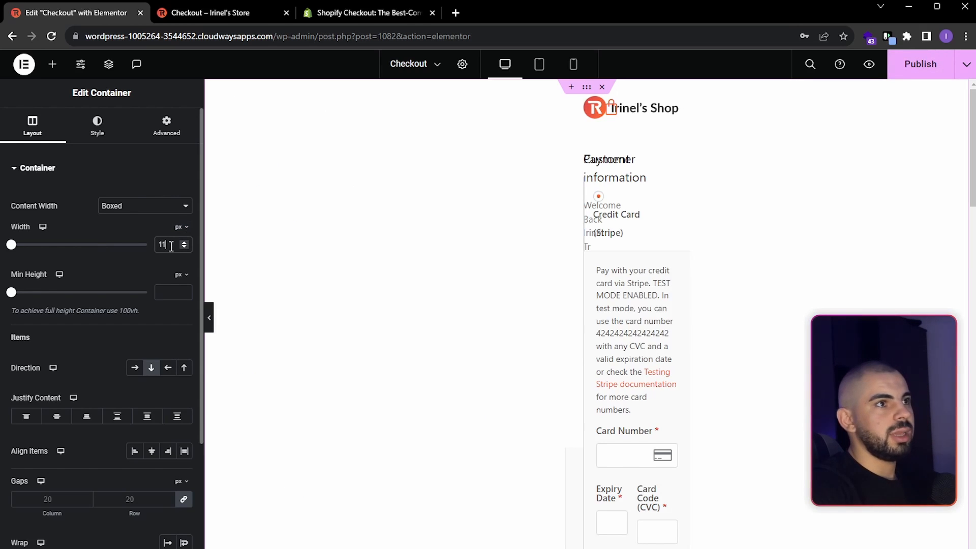
type("00")
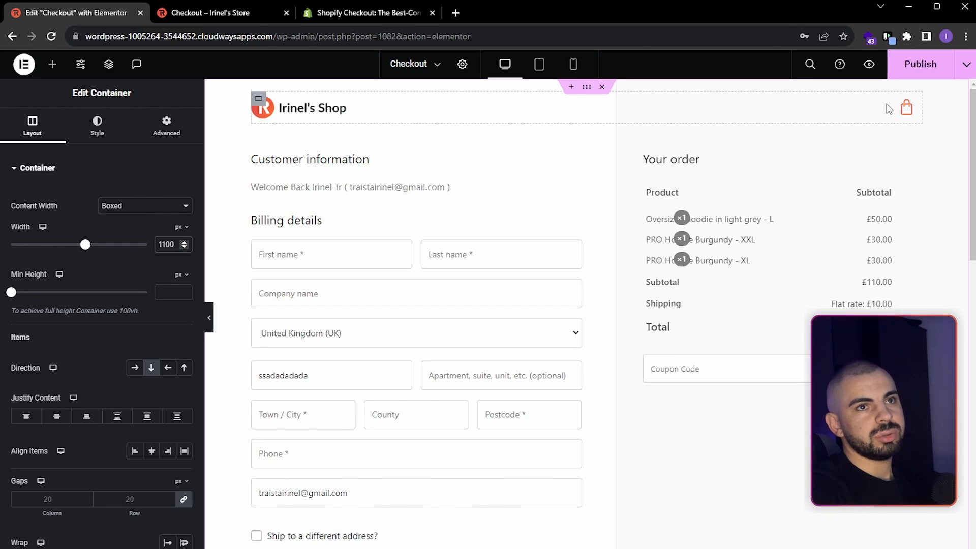
- Set the right padding of the header container holding the logo and menu cart to 40 px
left_click(917, 104)
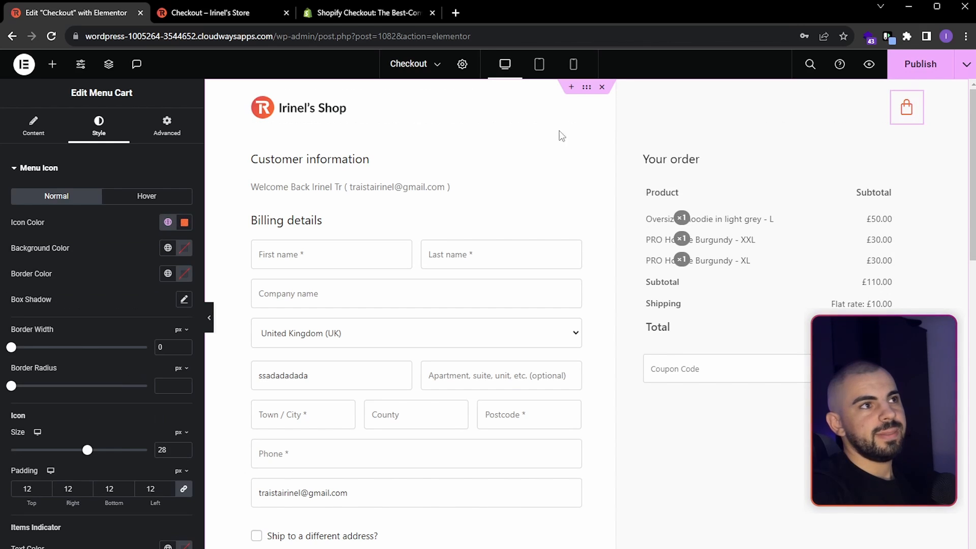
right_click(572, 108)
left_click(614, 123)
left_click(166, 134)
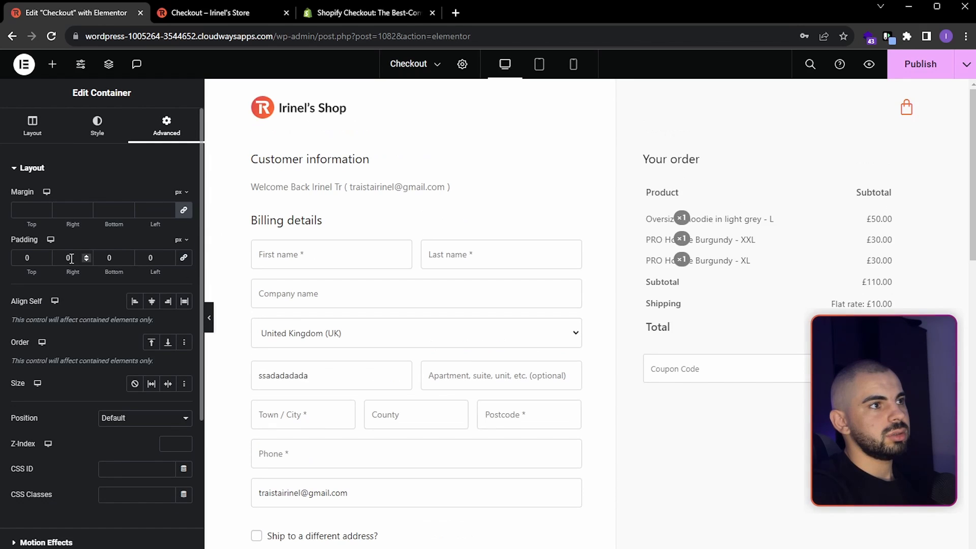
type("40")
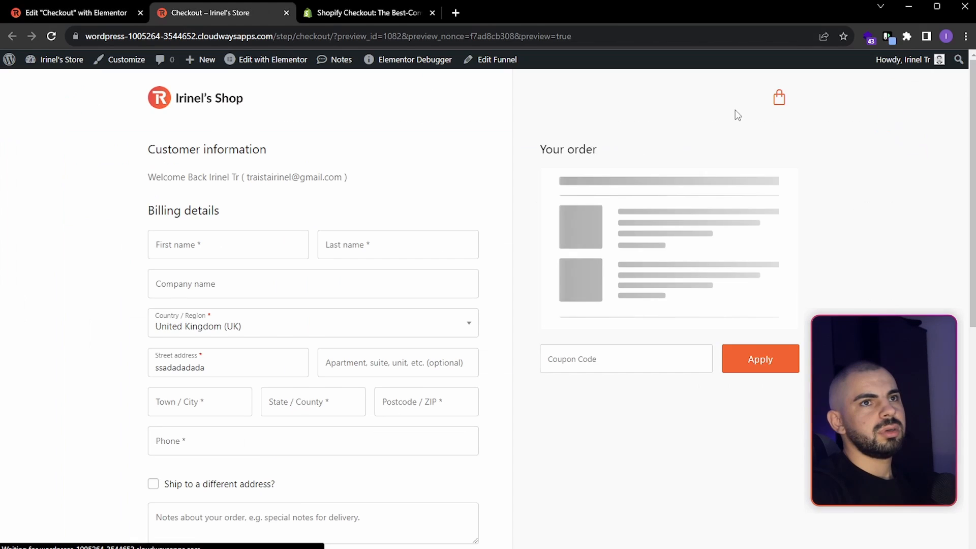
- Review the updated checkout preview and compare its layout with the Shopify checkout reference page
key("ctrl+Tab")
scroll(445, 322, "down", 8)
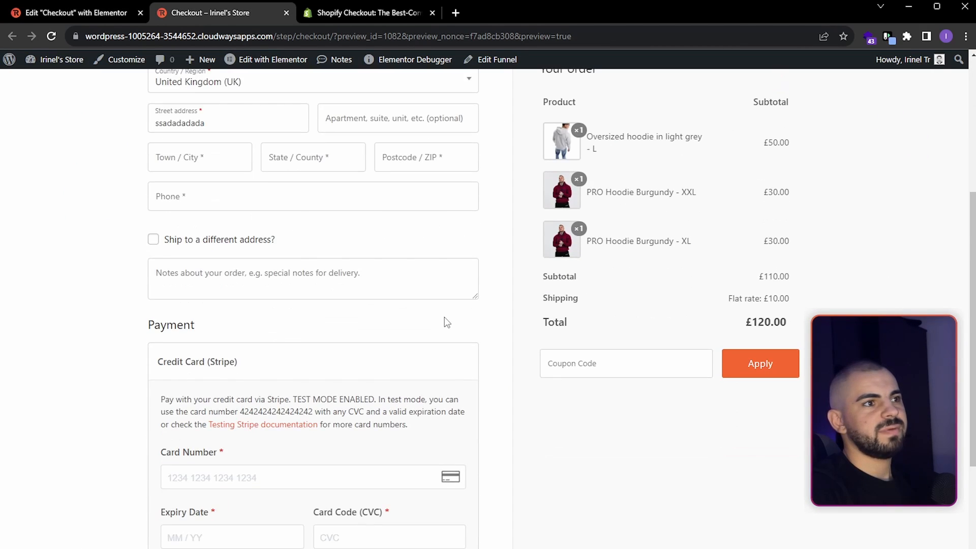
scroll(227, 199, "up", 7)
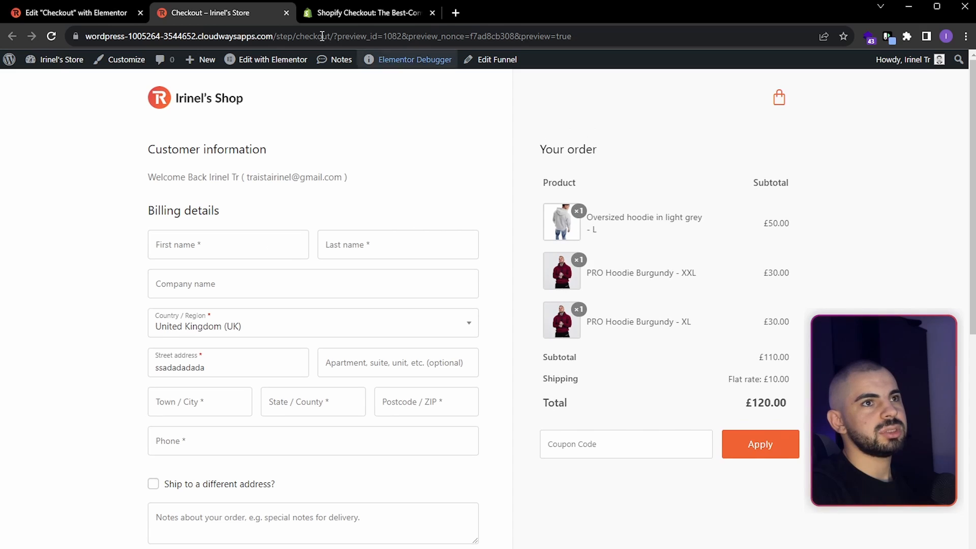
left_click(341, 13)
scroll(508, 236, "down", 5)
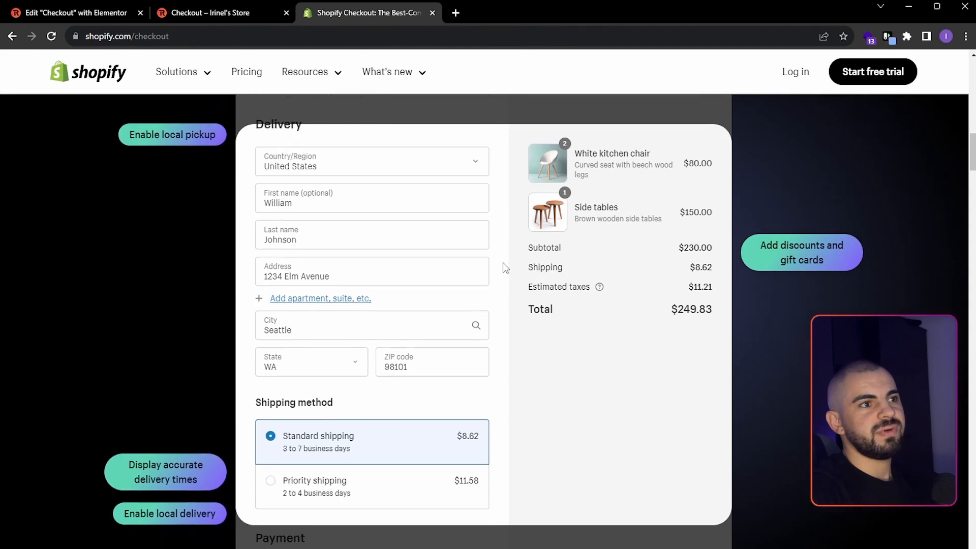
- Return to the editor and check the checkout page's responsive layout in tablet view at a narrower and a wider preview width
scroll(501, 266, "up", 4)
key("ctrl+shift+Tab")
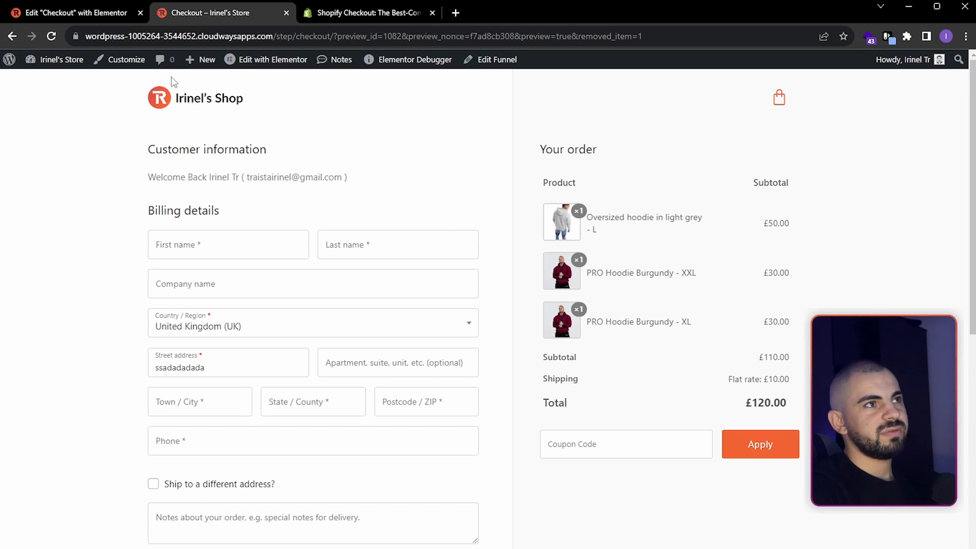
left_click(102, 14)
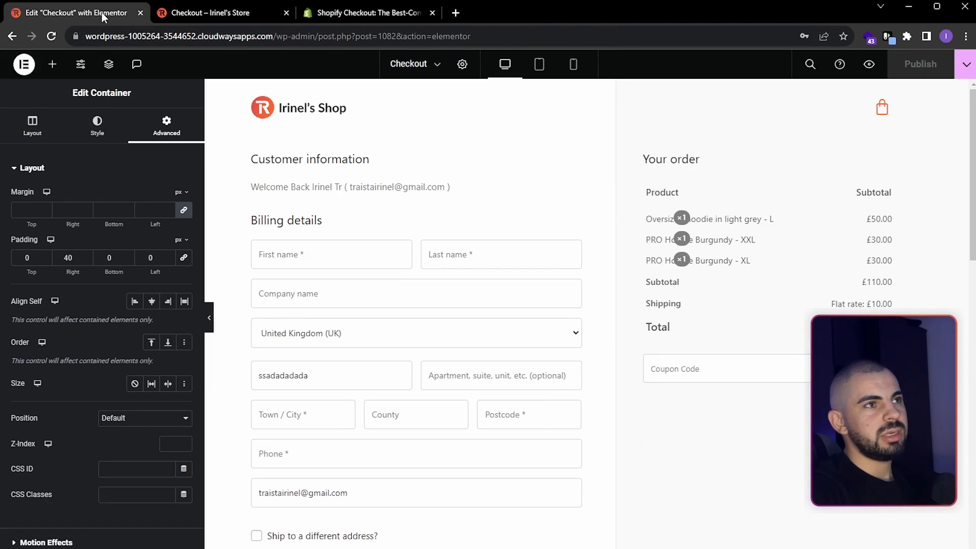
left_click(539, 65)
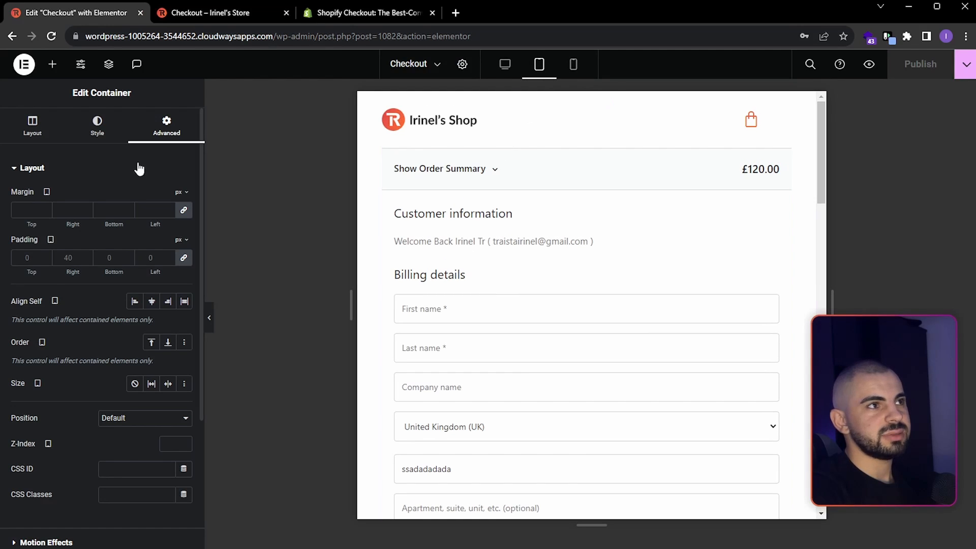
left_click(505, 65)
left_click(544, 69)
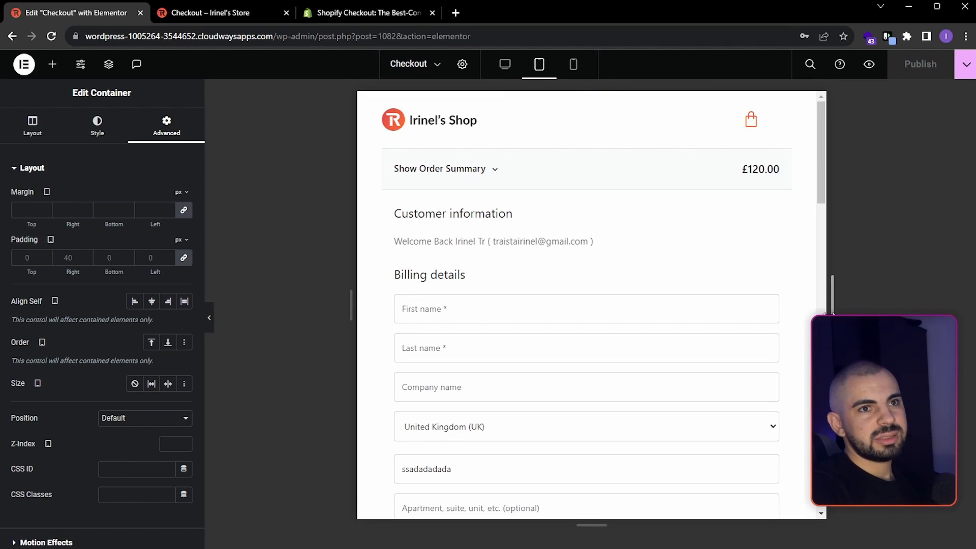
mouse_move(832, 314)
left_mouse_down()
mouse_move(889, 308)
mouse_move(814, 311)
left_mouse_up()
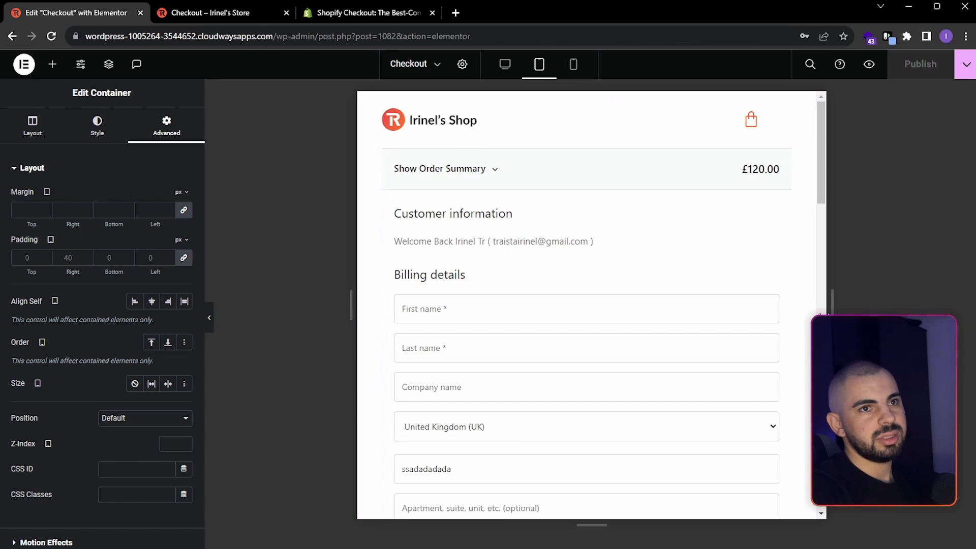
left_click_drag(832, 310, 924, 303)
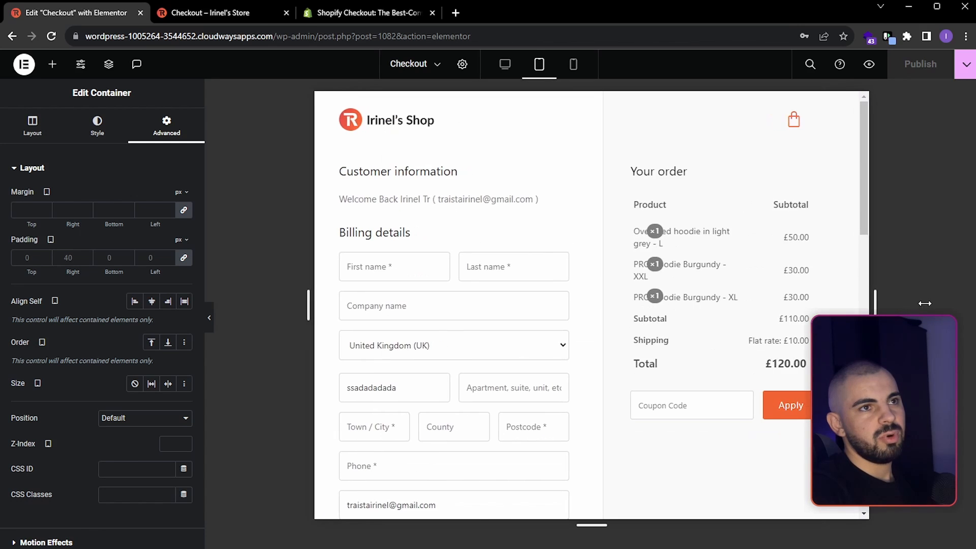
- In mobile view, set the column and row gaps of the header container holding the logo and menu cart to 0 px
left_click(564, 71)
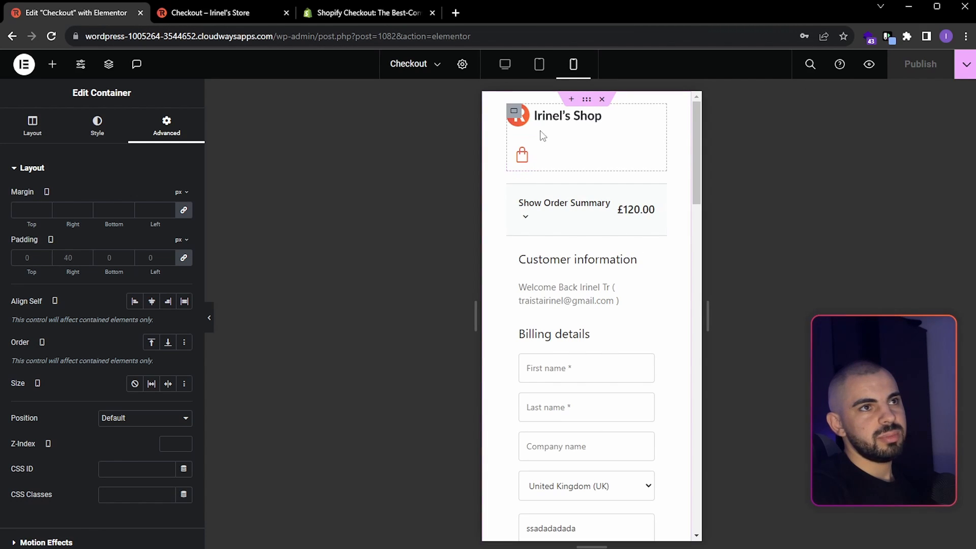
left_click(32, 127)
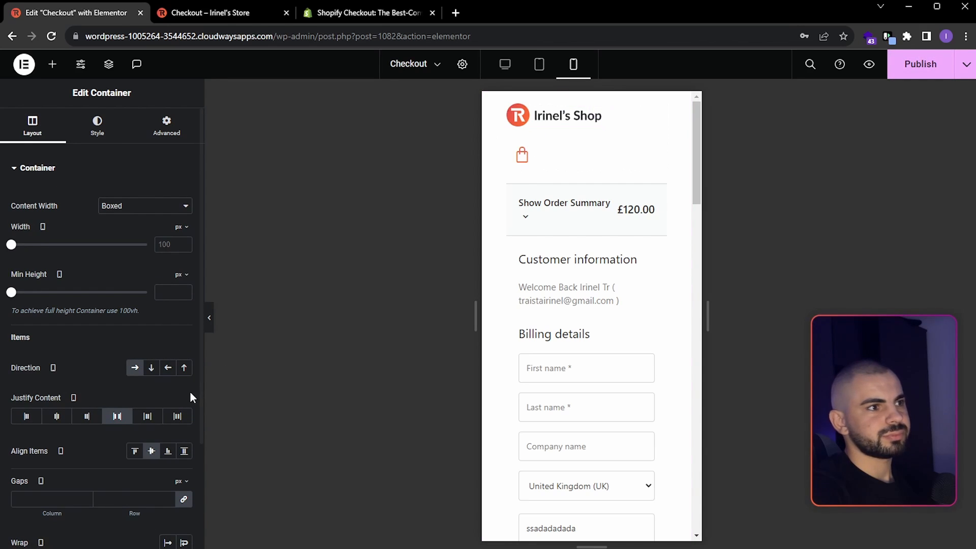
left_click(121, 500)
type("0")
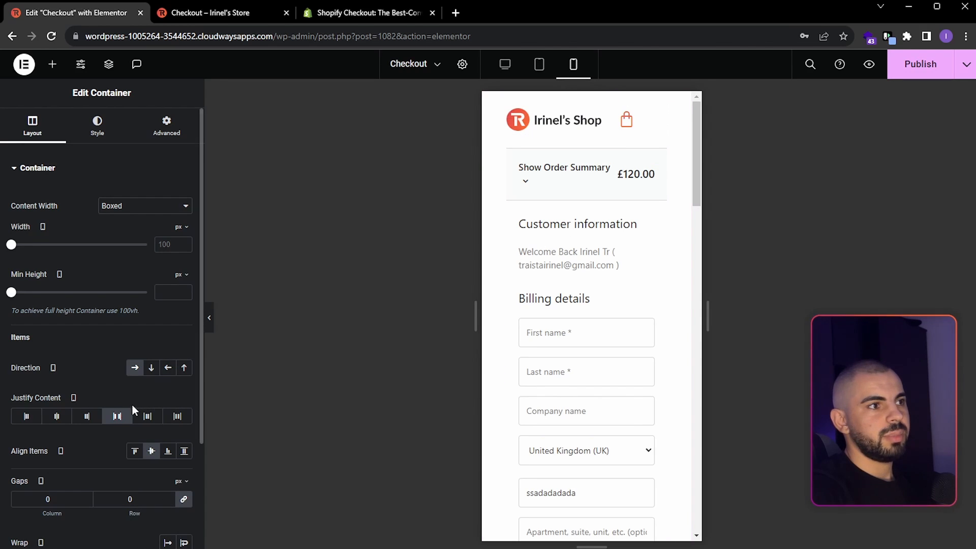
- Set the mobile padding of the header container and of its parent main checkout container to 0 px on all sides
left_click(620, 134)
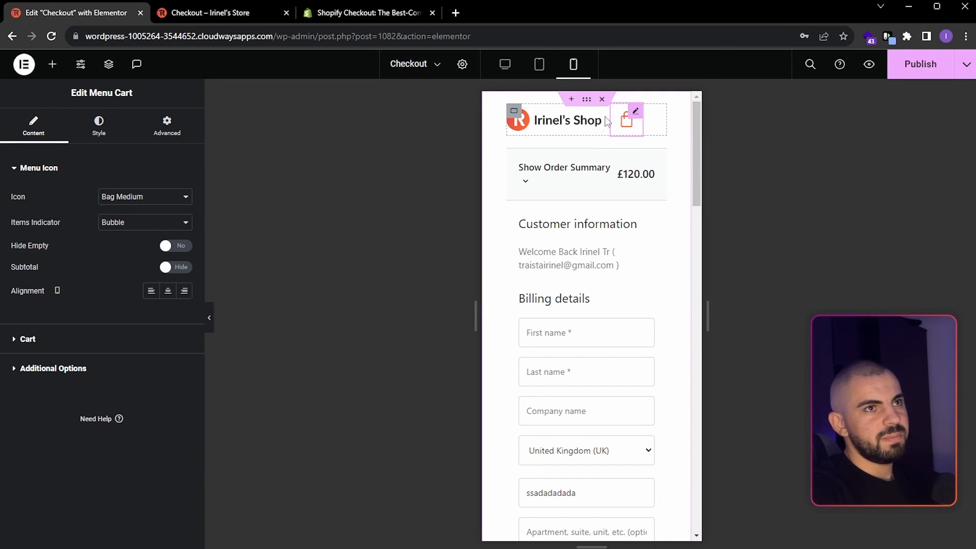
left_click(514, 112)
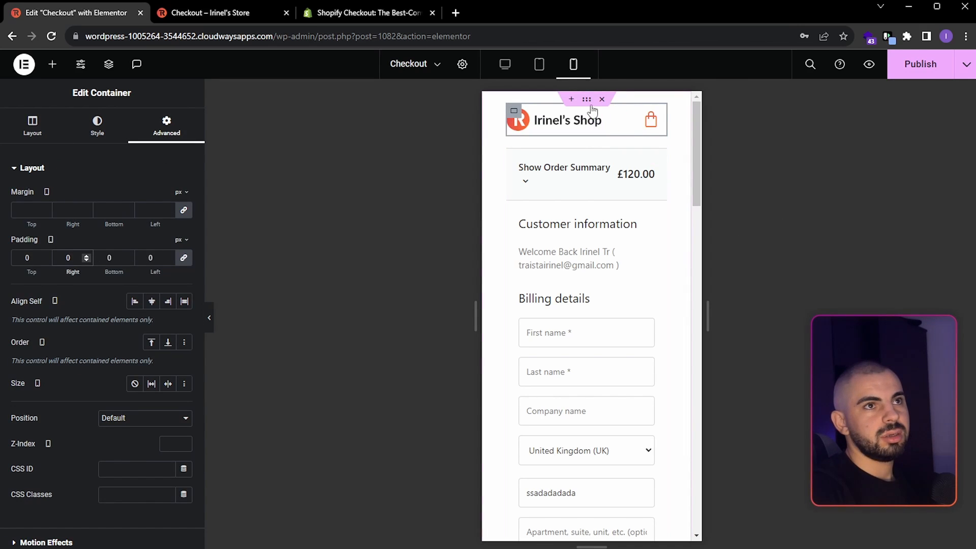
left_click(590, 101)
left_click(166, 125)
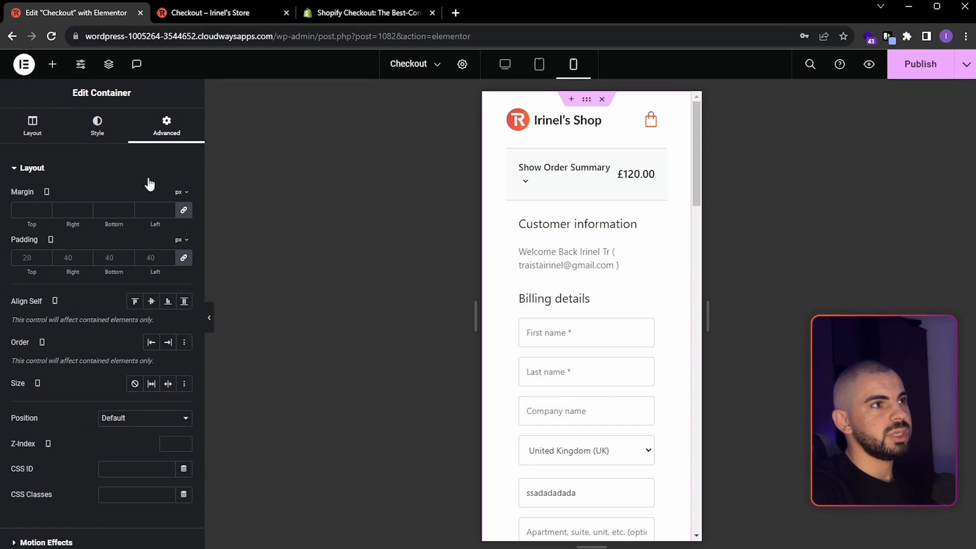
left_click(147, 259)
type("0")
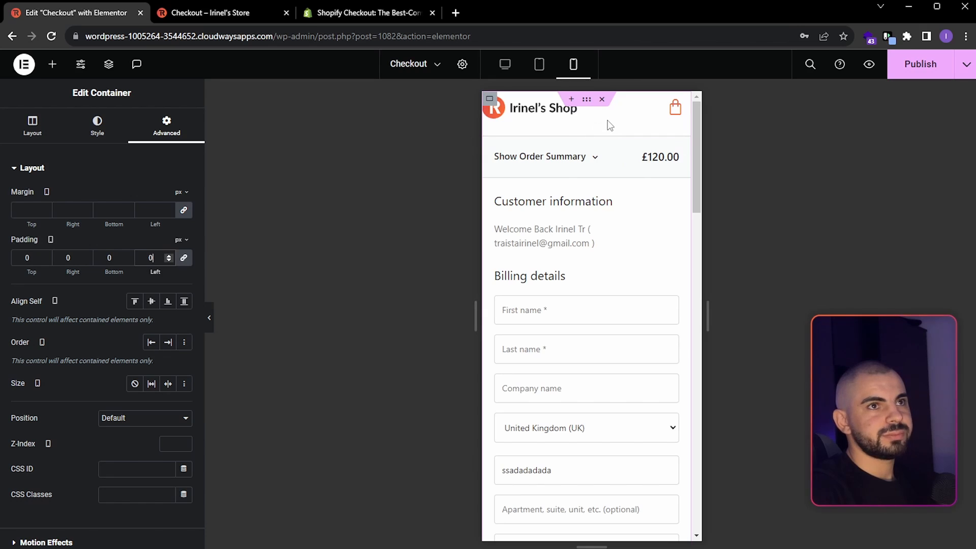
- Set the header container's mobile padding to 15 px top, 20 px right, 10 px bottom and 20 px left
right_click(552, 126)
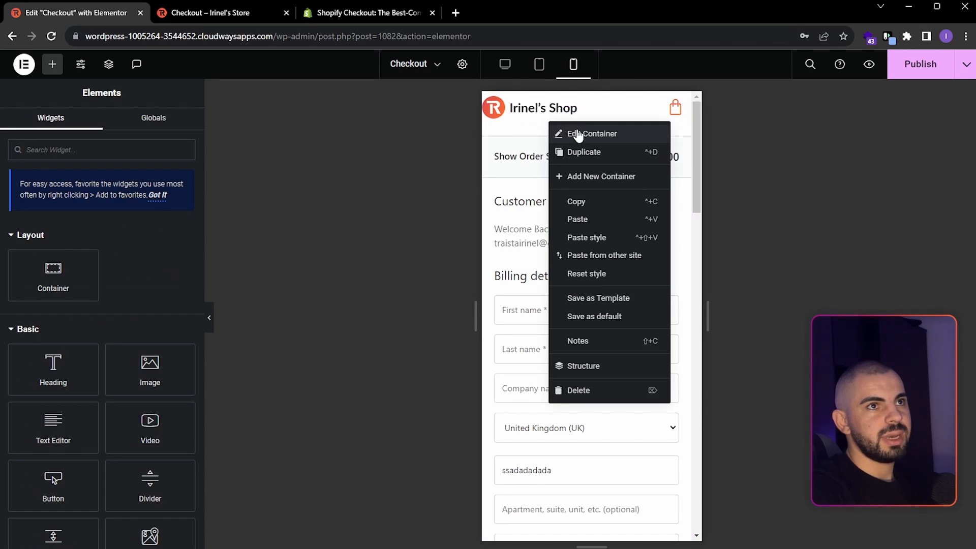
left_click(572, 133)
type("20")
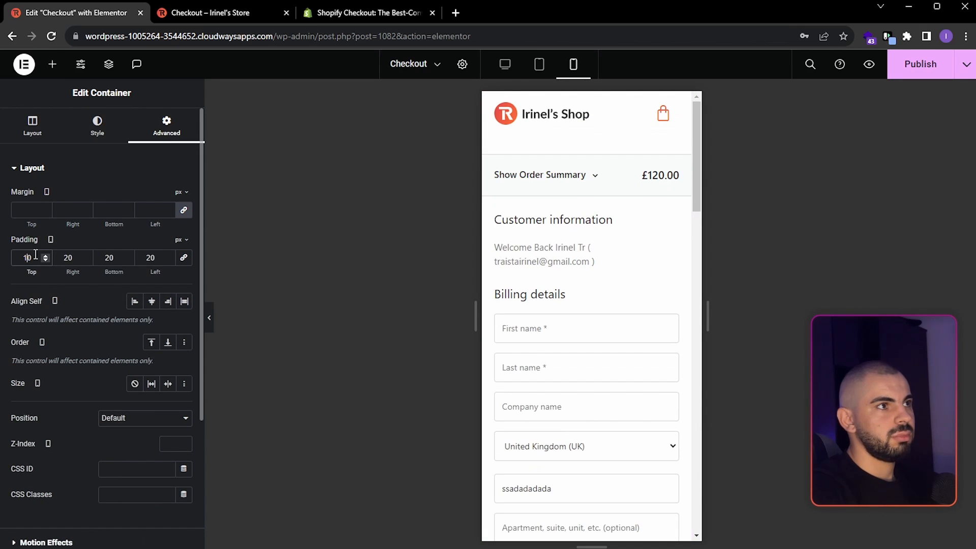
double_click(115, 258)
type("10")
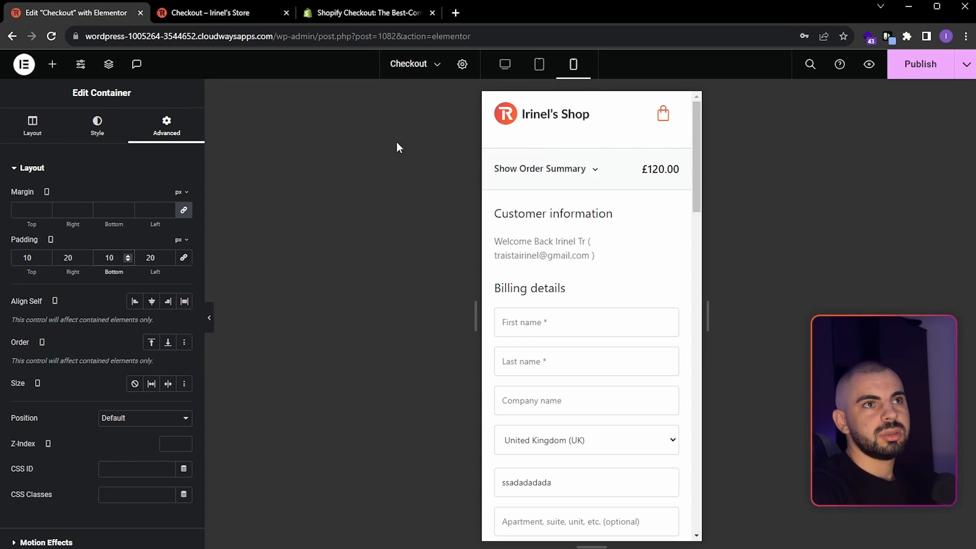
double_click(29, 257)
type("15")
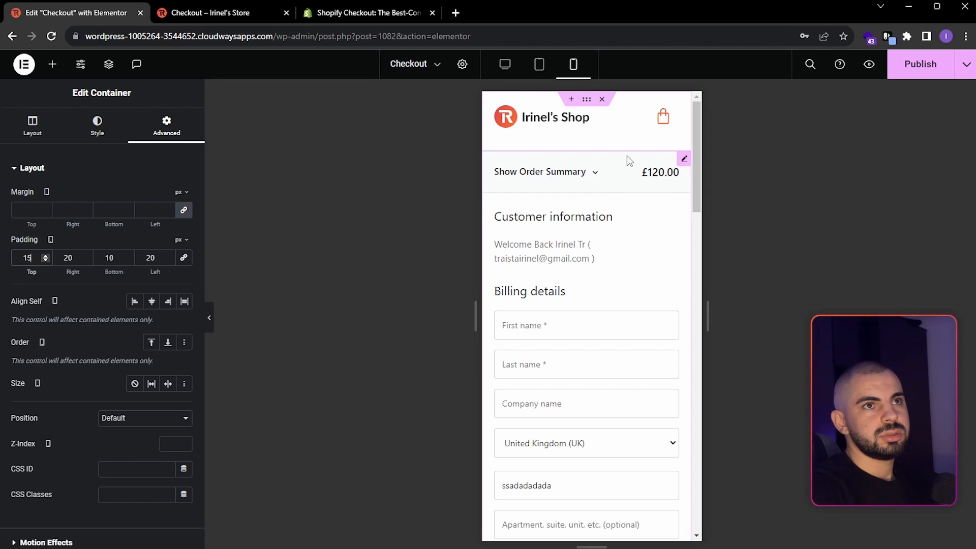
- Review the mobile checkout form and set the menu cart's mobile icon size to 23 px
scroll(621, 285, "down", 15)
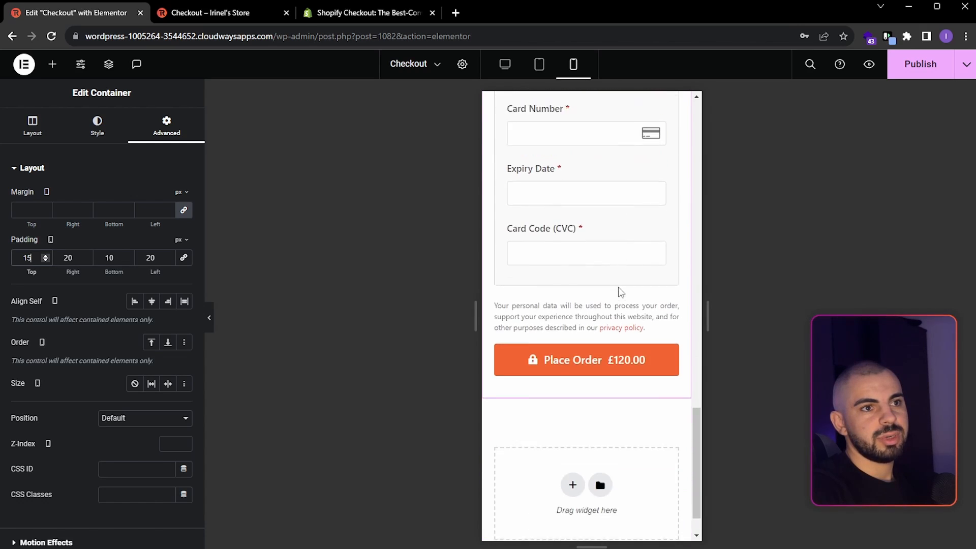
scroll(620, 288, "up", 15)
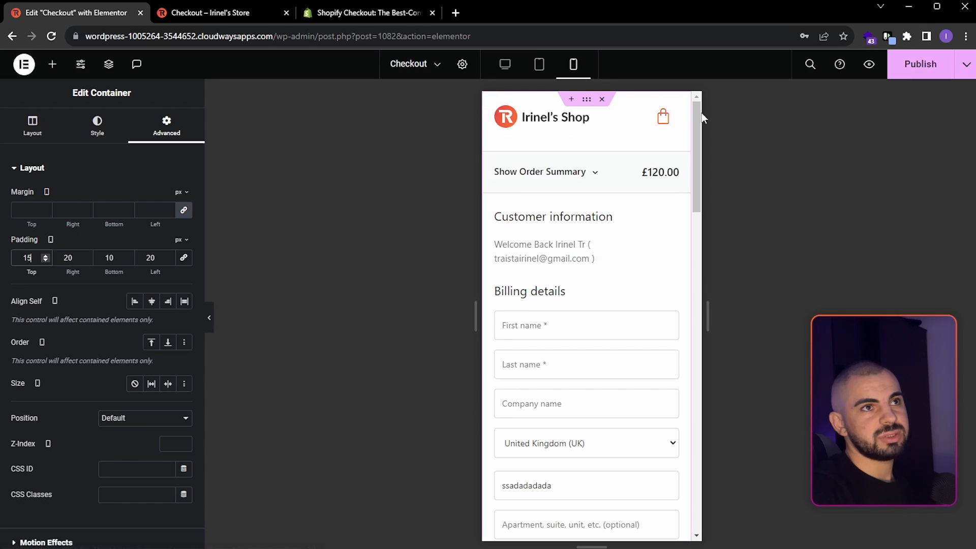
left_click(663, 117)
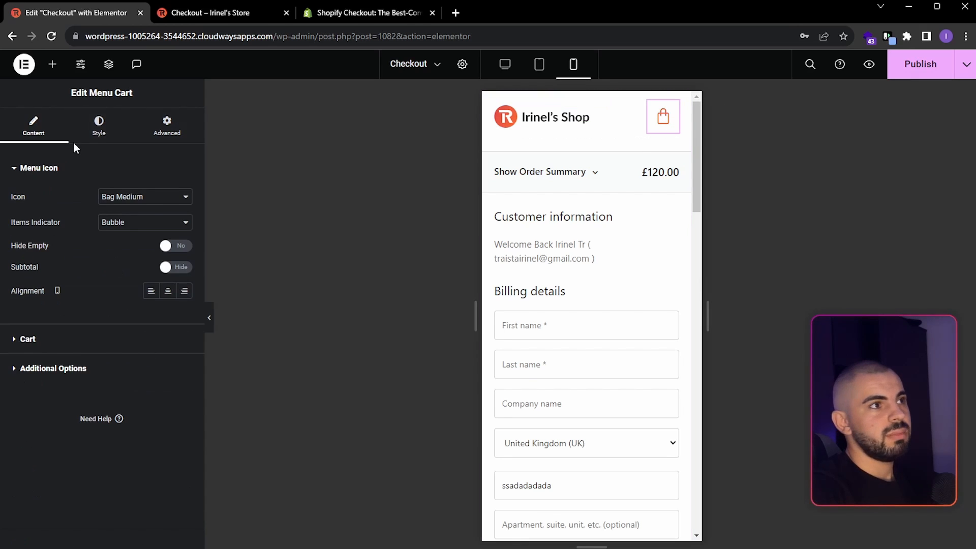
left_click(97, 133)
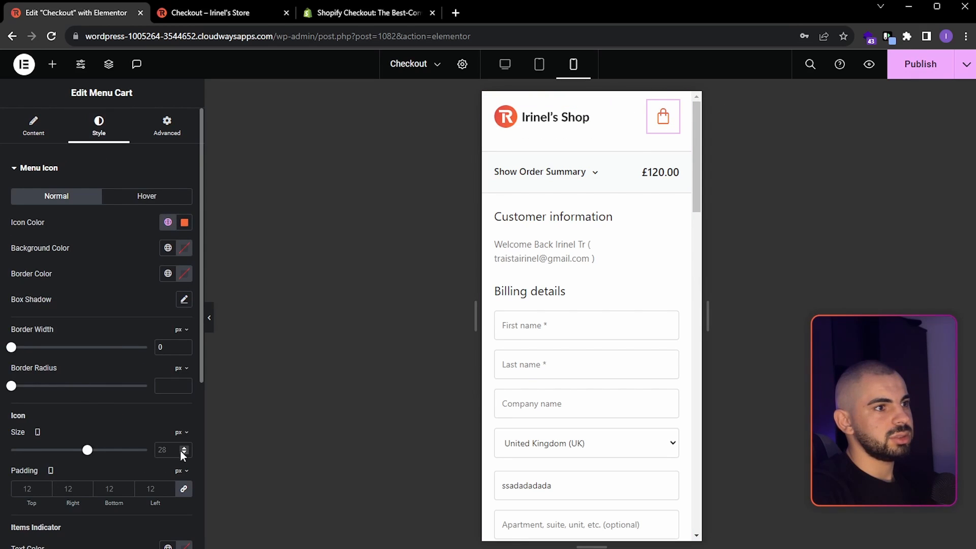
type("23")
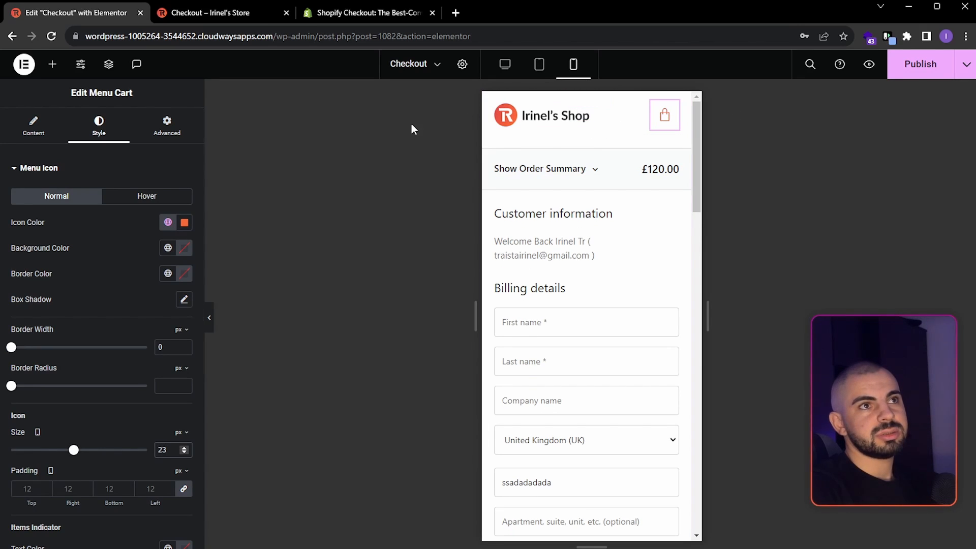
- Publish the mobile layout changes and switch to the checkout page preview
scroll(600, 229, "down", 5)
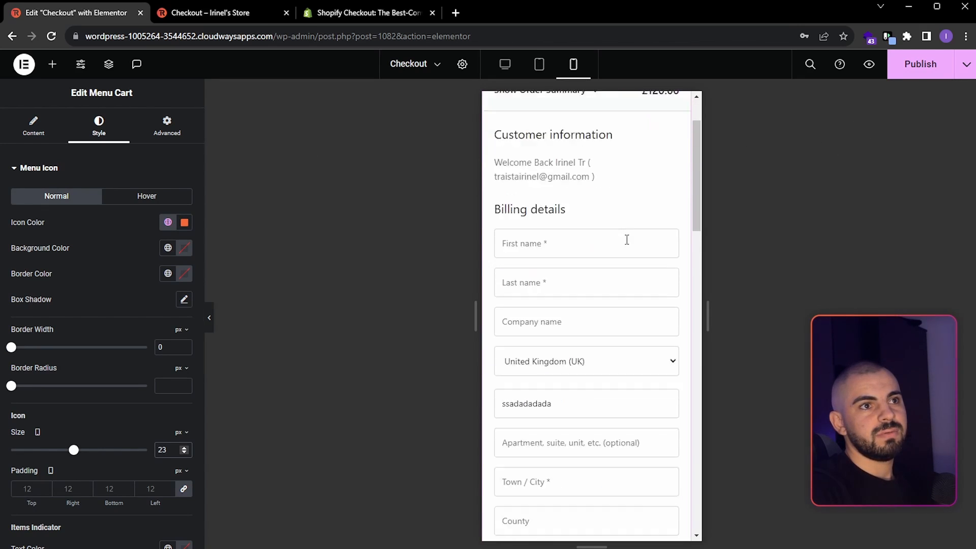
left_click(928, 73)
left_click(222, 19)
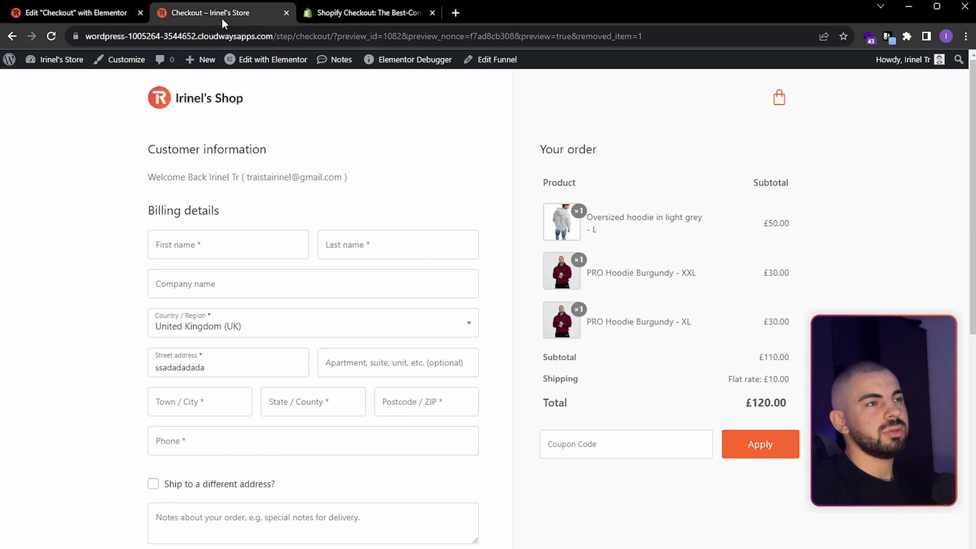
- Examine the checkout page in the browser's iPhone 12 Pro emulation, expanding the order summary and going through the form fields, and close the developer tools
right_click(473, 214)
left_click(496, 450)
left_click(242, 201)
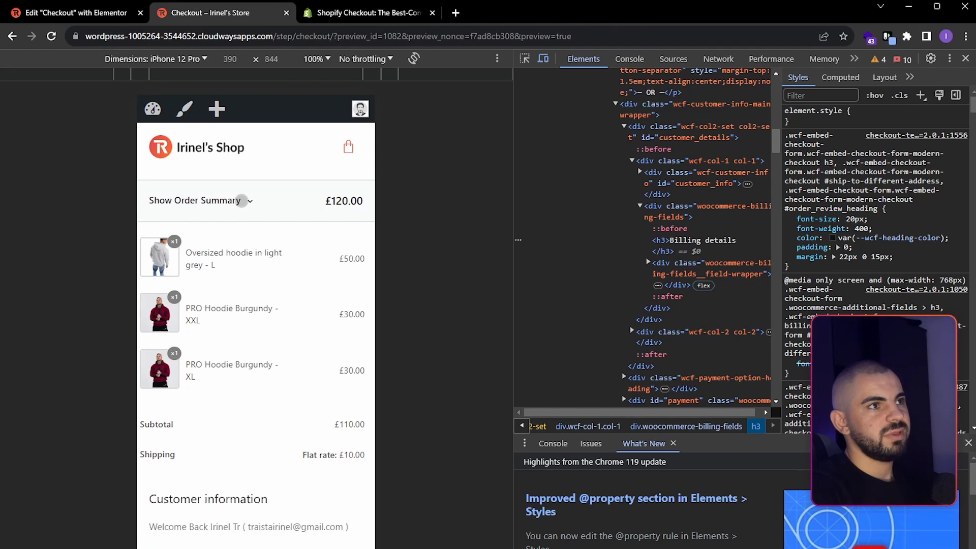
scroll(239, 254, "down", 5)
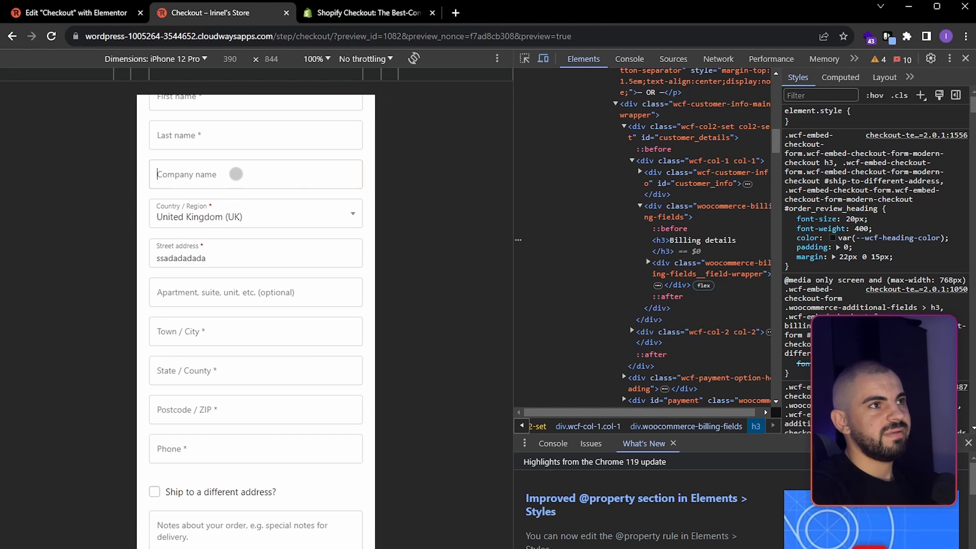
left_click(226, 173)
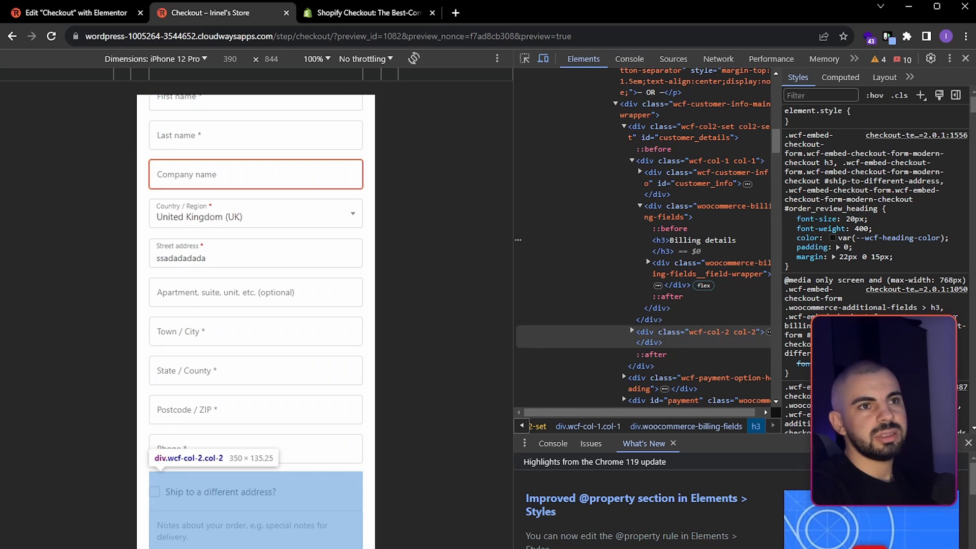
left_click(966, 59)
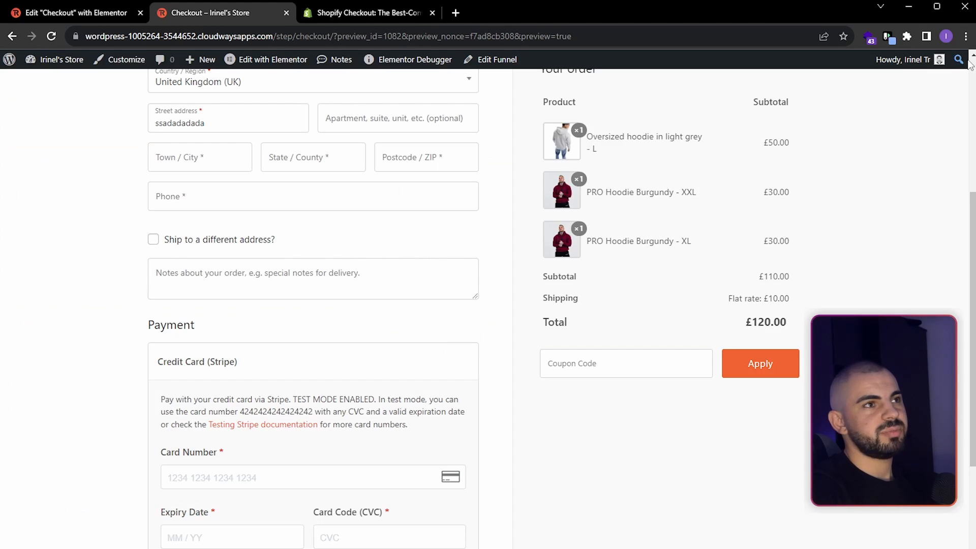
key("ctrl+shift+i")
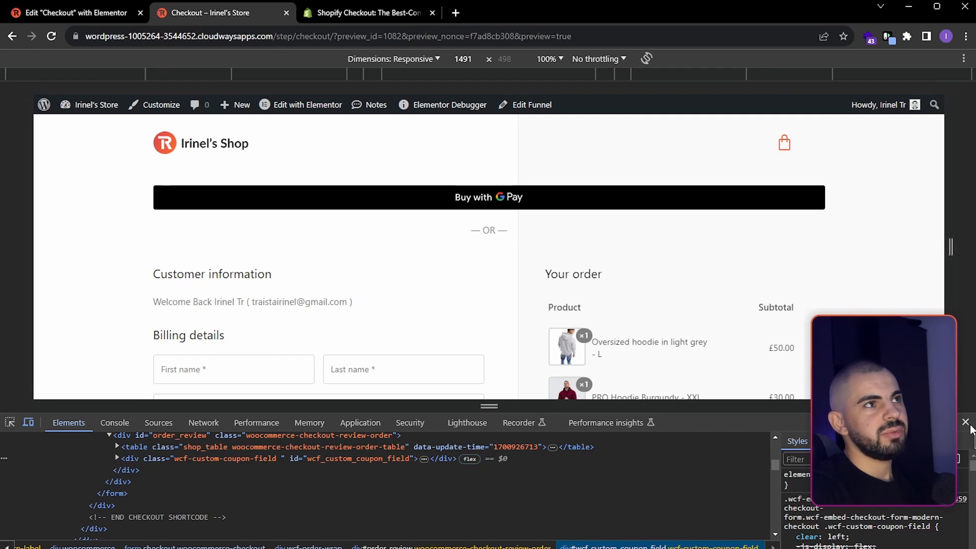
left_click(966, 422)
- Return to the Elementor editor, switch to the desktop layout, and add an HTML widget directly below the checkout form
left_click(97, 14)
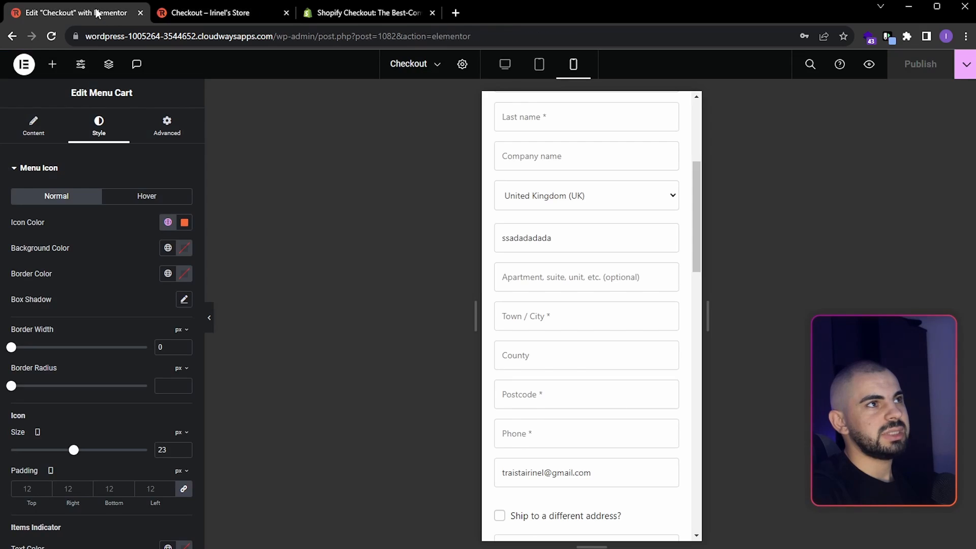
left_click(513, 70)
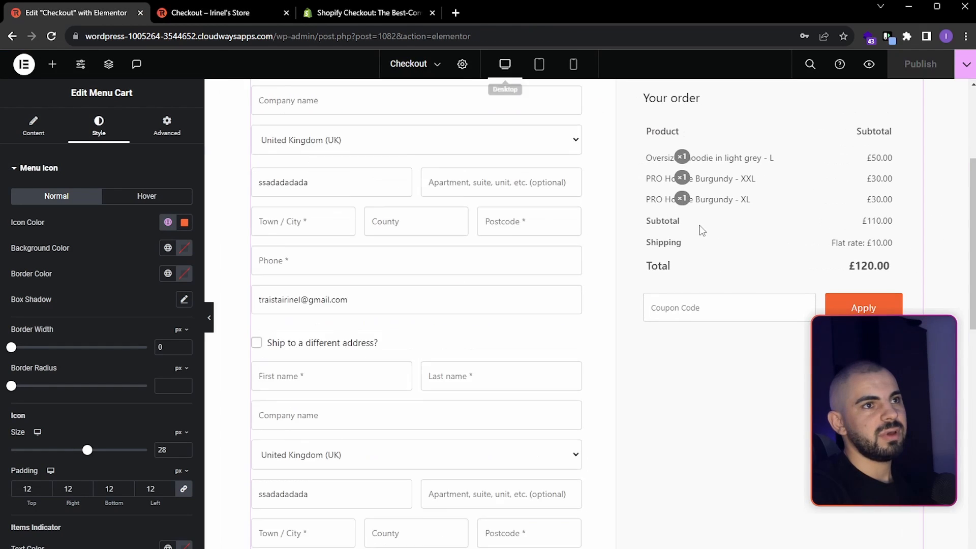
scroll(697, 202, "down", 10)
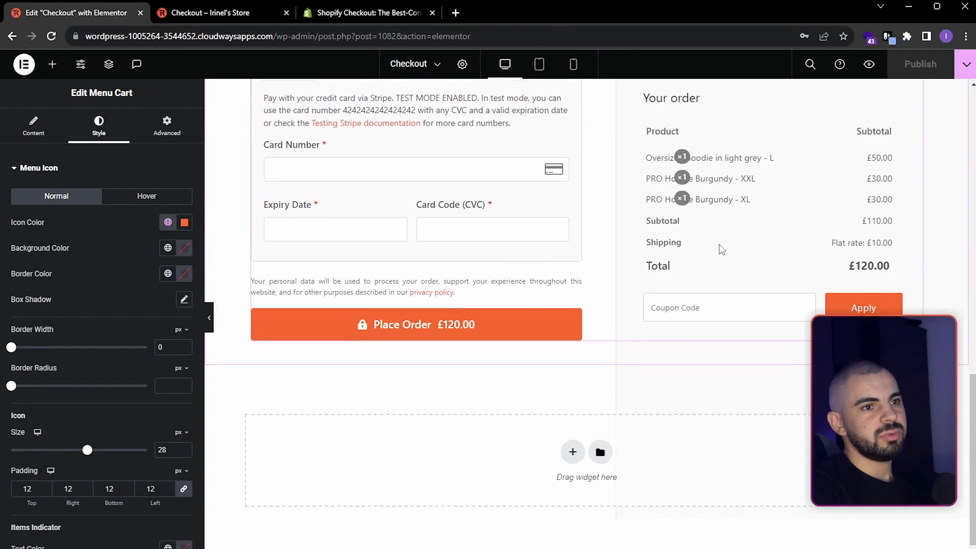
left_click(53, 64)
left_click(84, 147)
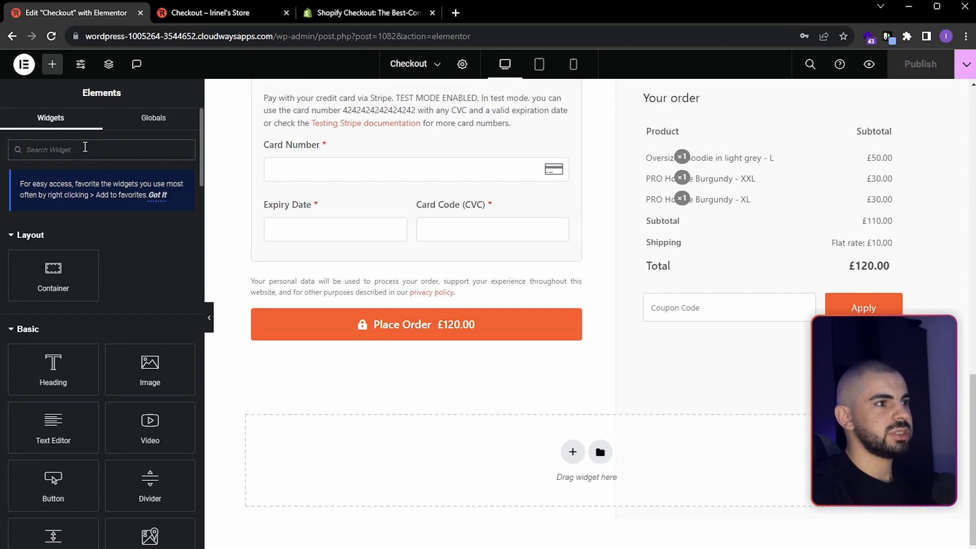
type("h")
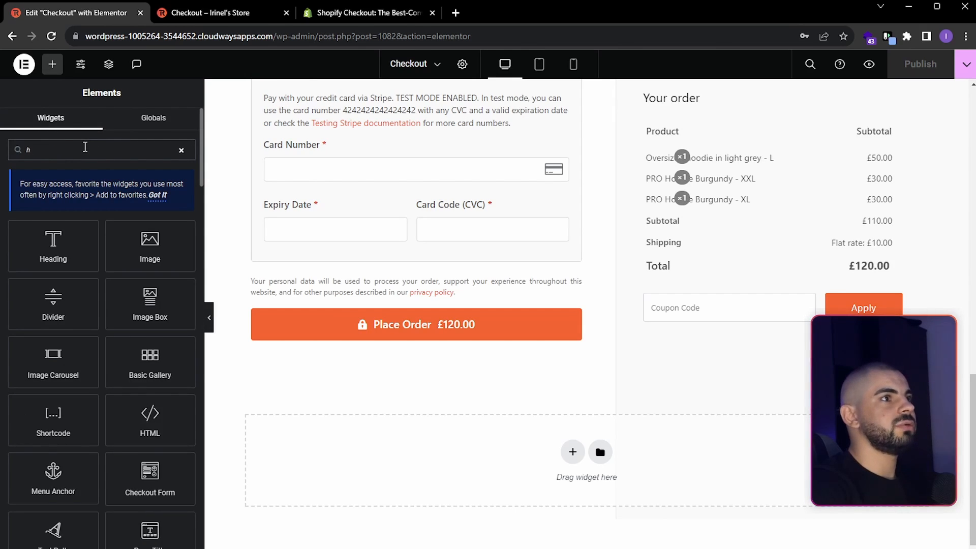
type("tml")
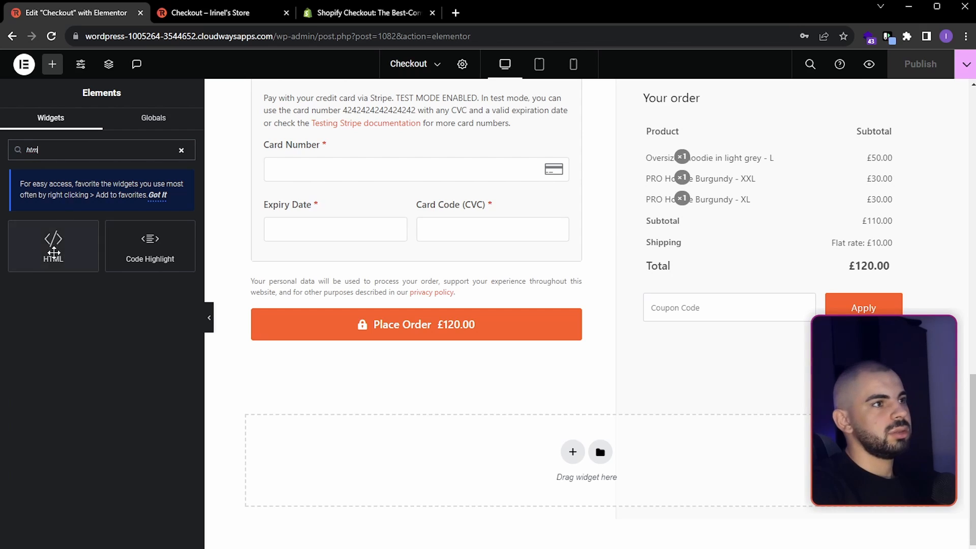
left_click_drag(54, 245, 491, 334)
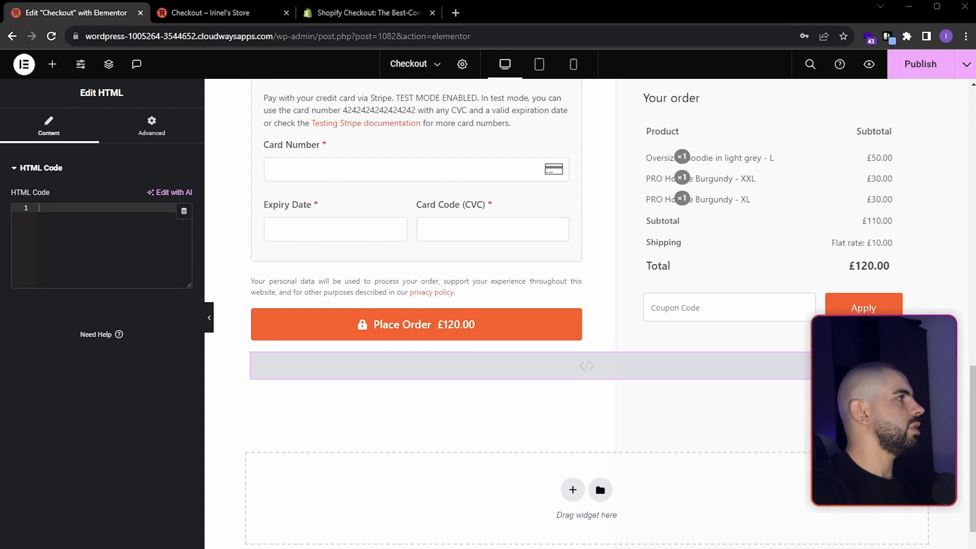
- Paste the script that moves Google and Apple Pay above the form into the HTML widget, and publish the page
key("ctrl+v")
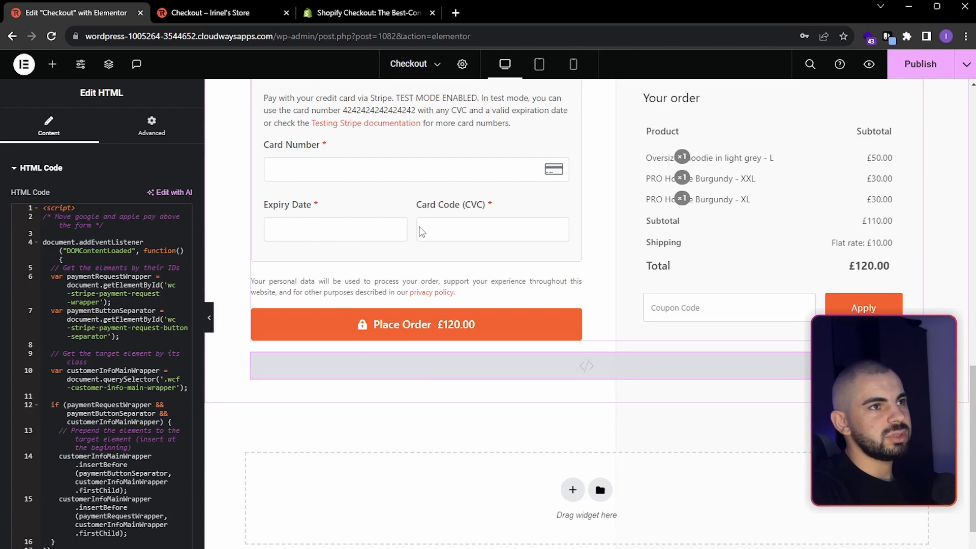
scroll(458, 244, "up", 15)
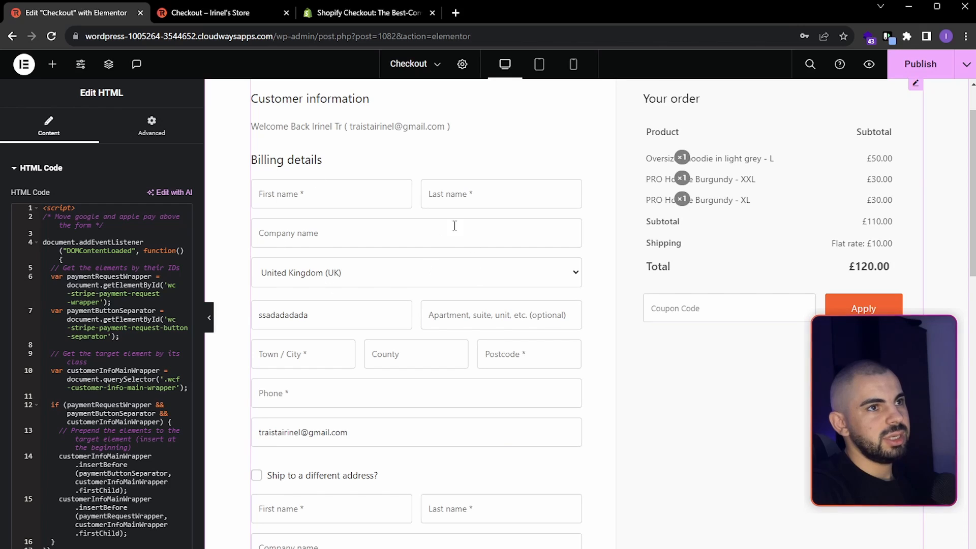
scroll(455, 226, "up", 1)
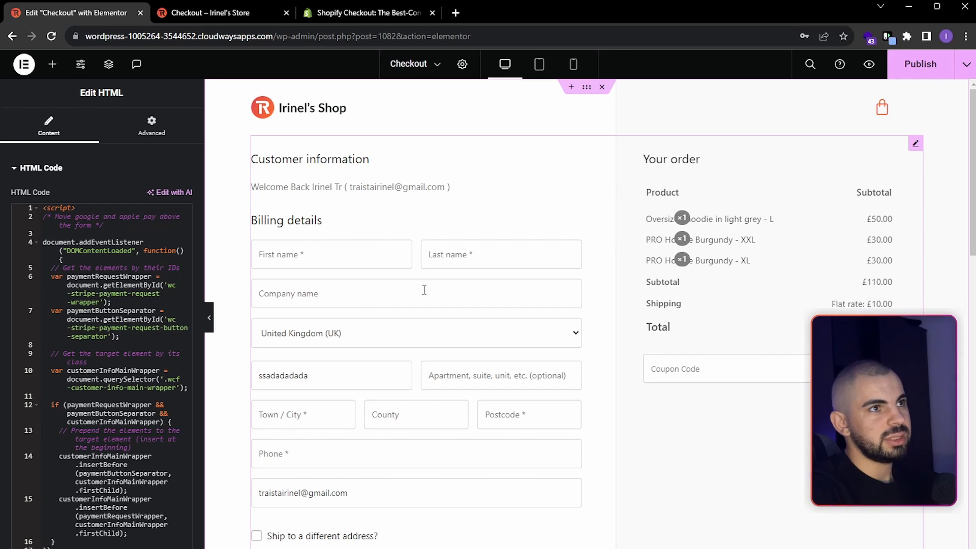
left_click(919, 70)
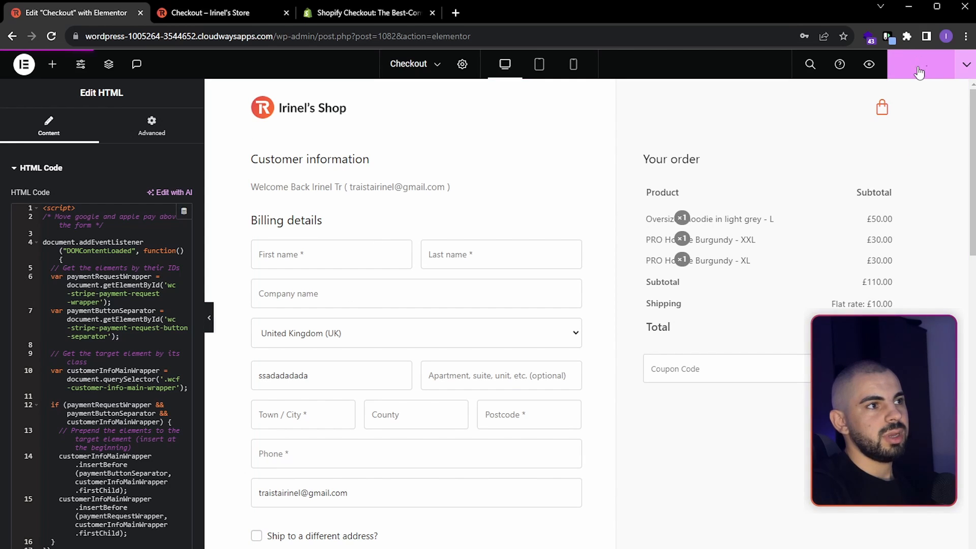
- Switch to the checkout preview, inspect it with the developer tools, reload it, and check the Google Pay button's placement and the form layout
left_click(214, 13)
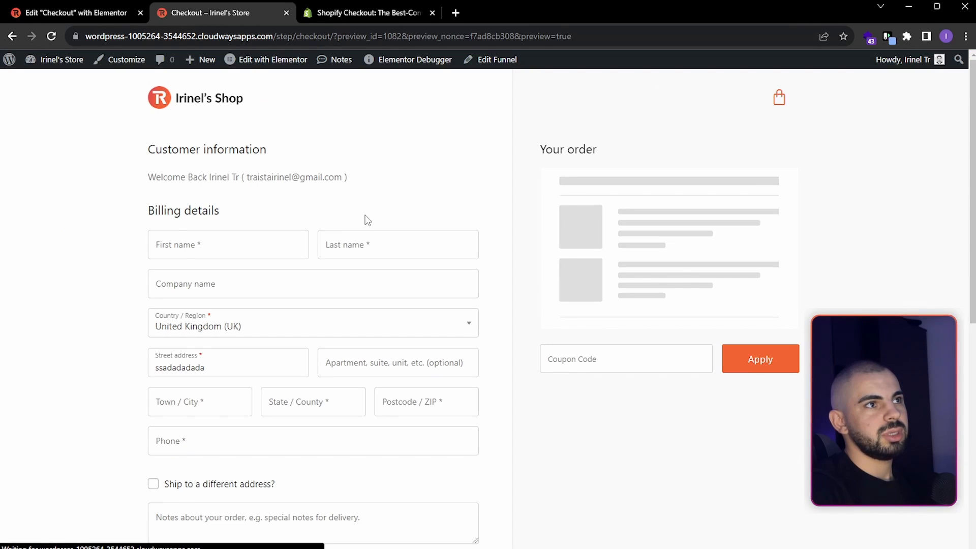
right_click(441, 197)
left_click(492, 426)
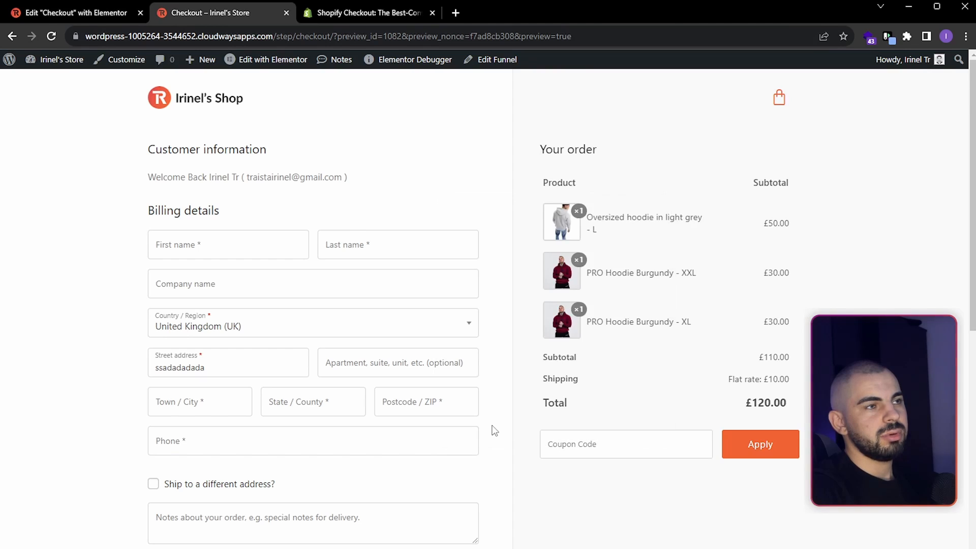
left_click(52, 36)
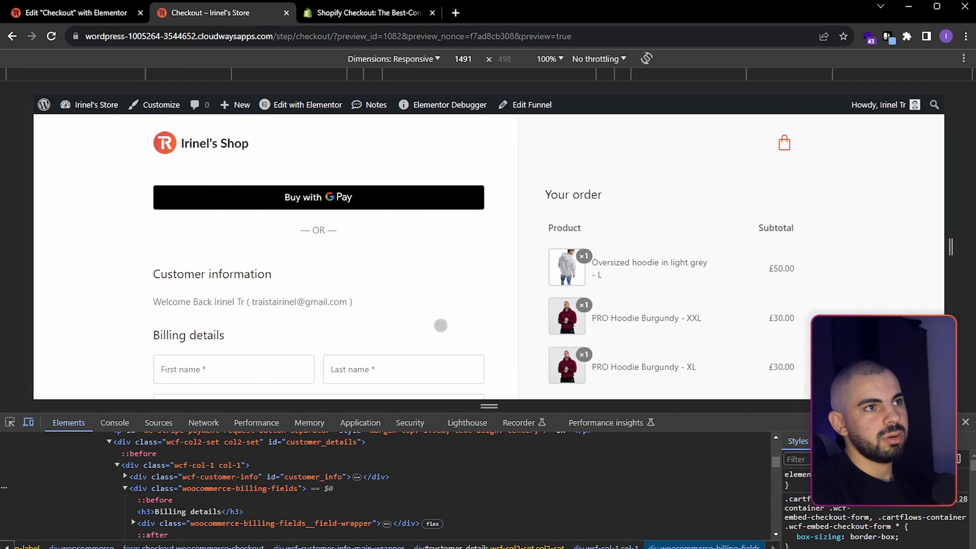
scroll(429, 222, "down", 4)
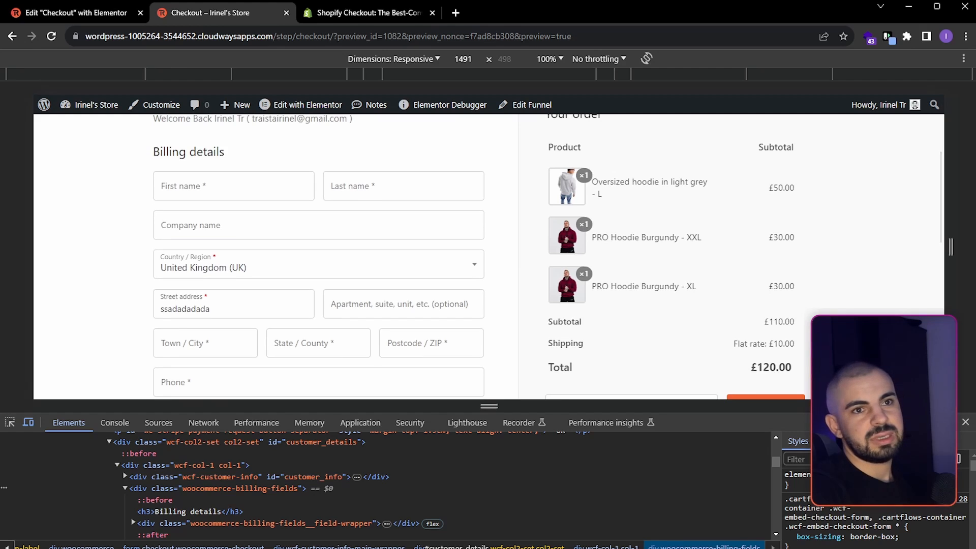
- Dock the developer tools to the right side of the checkout preview
left_click(953, 422)
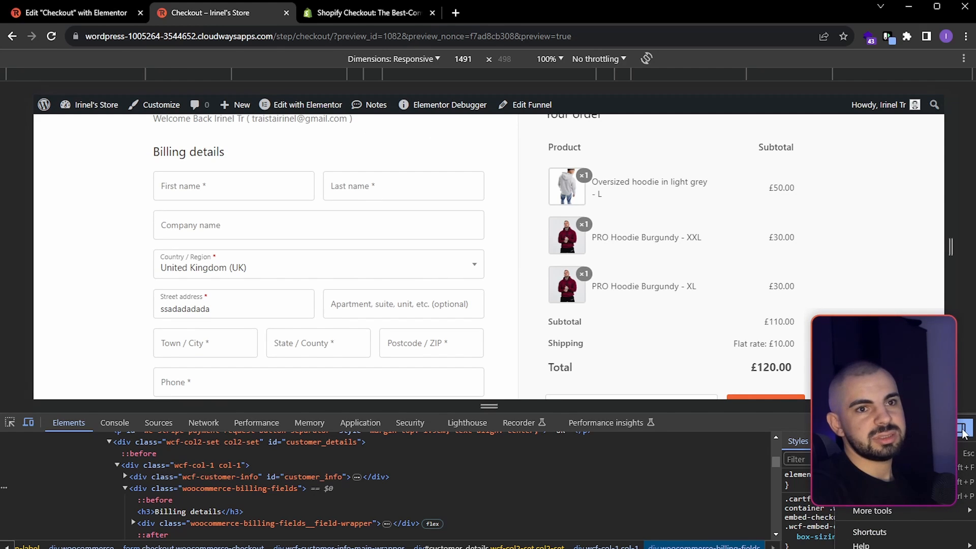
left_click(962, 429)
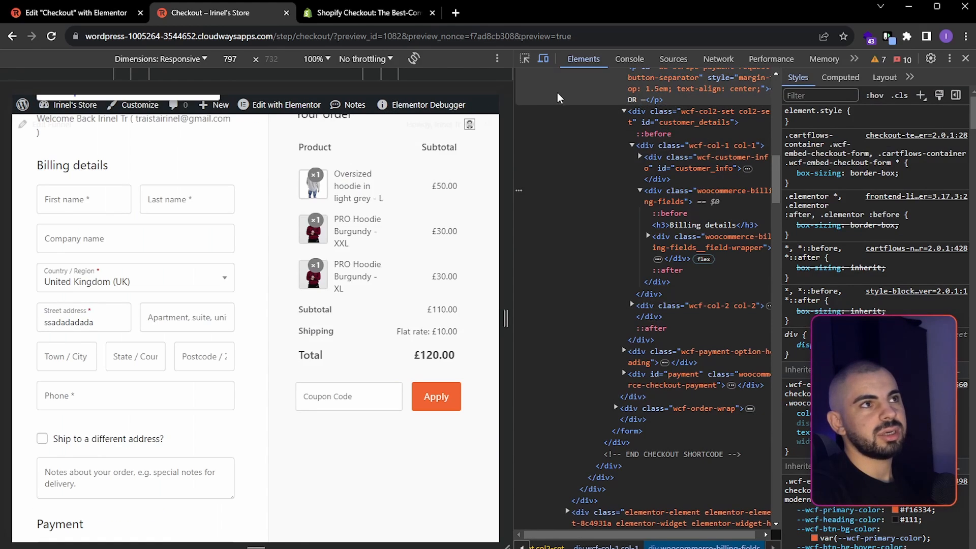